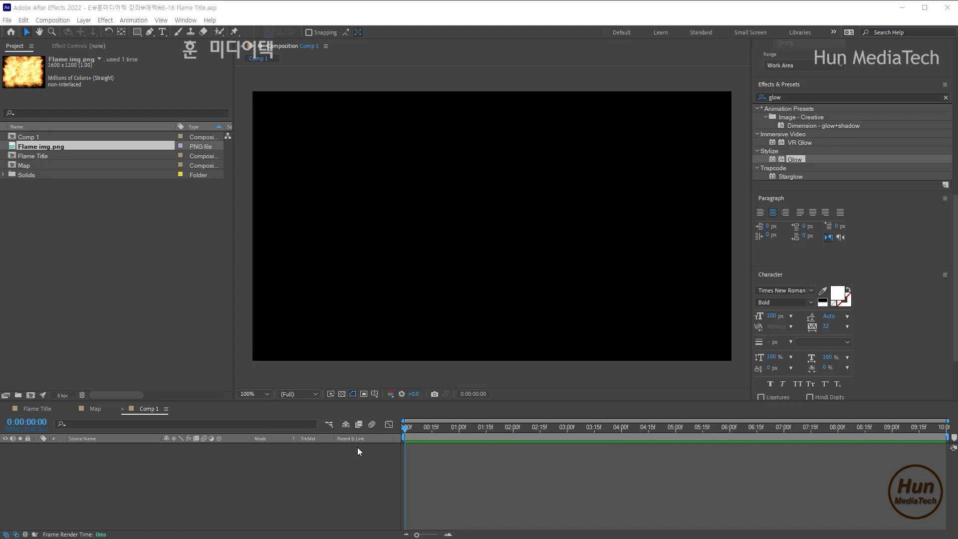
Step: Clear the effects search and examine the Simulation particle effects: Particle Playground, CC Particle Systems II and CC Particle World
{"action": "left_click_drag", "start_coordinate": [375, 408], "coordinate": [372, 414]}
{"action": "left_click_drag", "start_coordinate": [559, 401], "coordinate": [563, 396]}
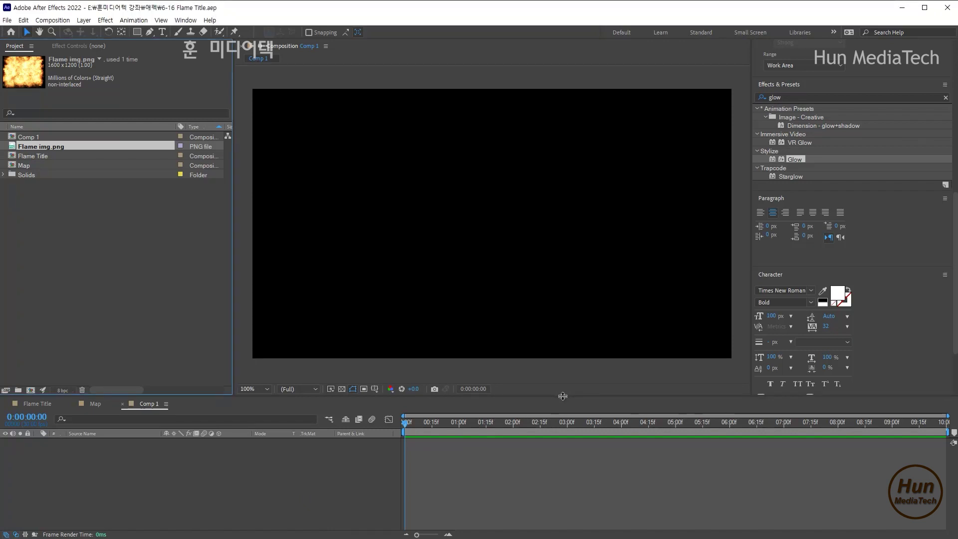
{"action": "left_click", "coordinate": [945, 98]}
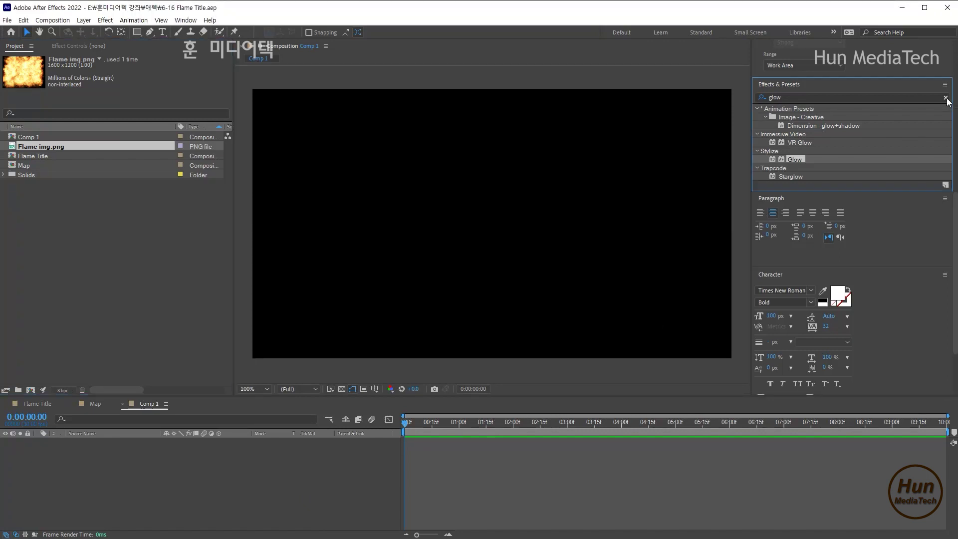
{"action": "scroll", "coordinate": [764, 282], "scroll_direction": "down", "scroll_amount": 1}
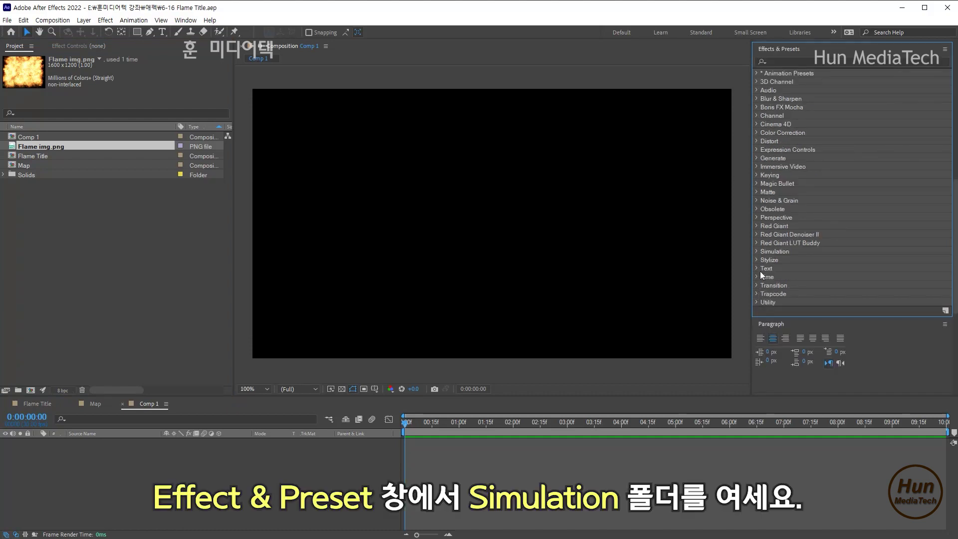
{"action": "left_click", "coordinate": [756, 251]}
{"action": "scroll", "coordinate": [838, 269], "scroll_direction": "down", "scroll_amount": 2}
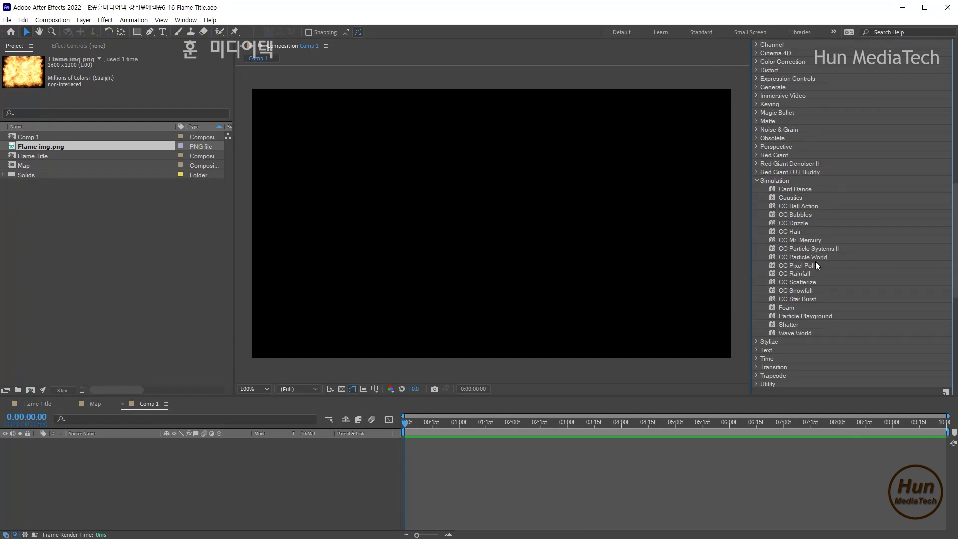
{"action": "left_click", "coordinate": [828, 315]}
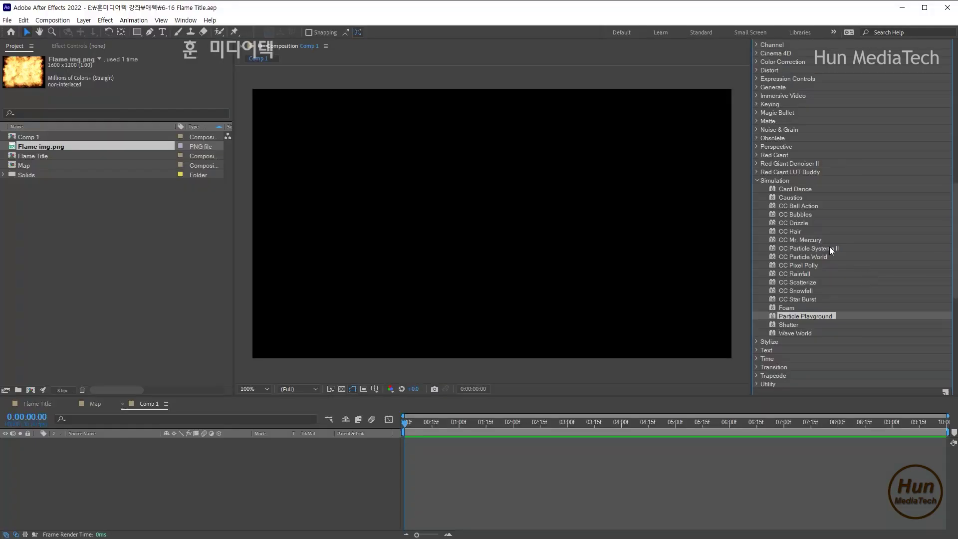
{"action": "left_click", "coordinate": [829, 248]}
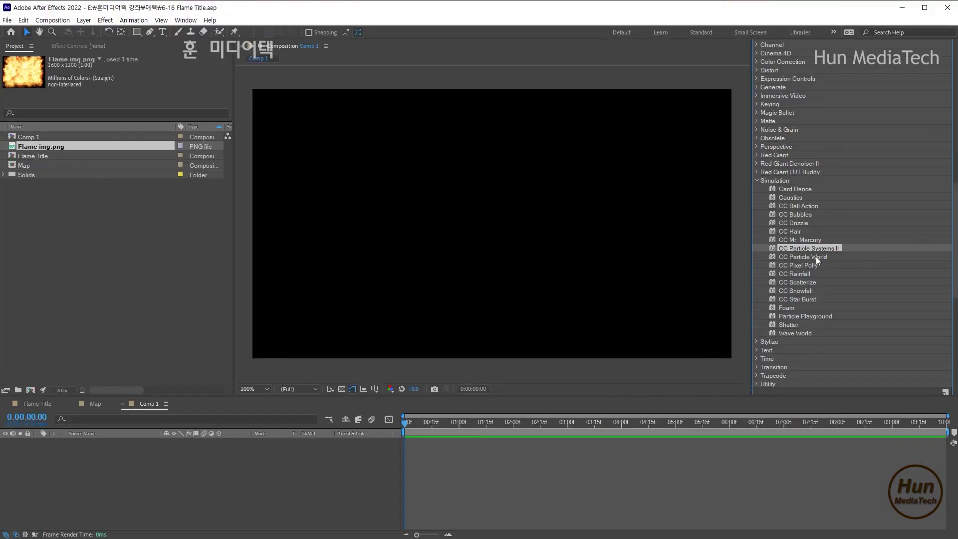
{"action": "left_click", "coordinate": [786, 257]}
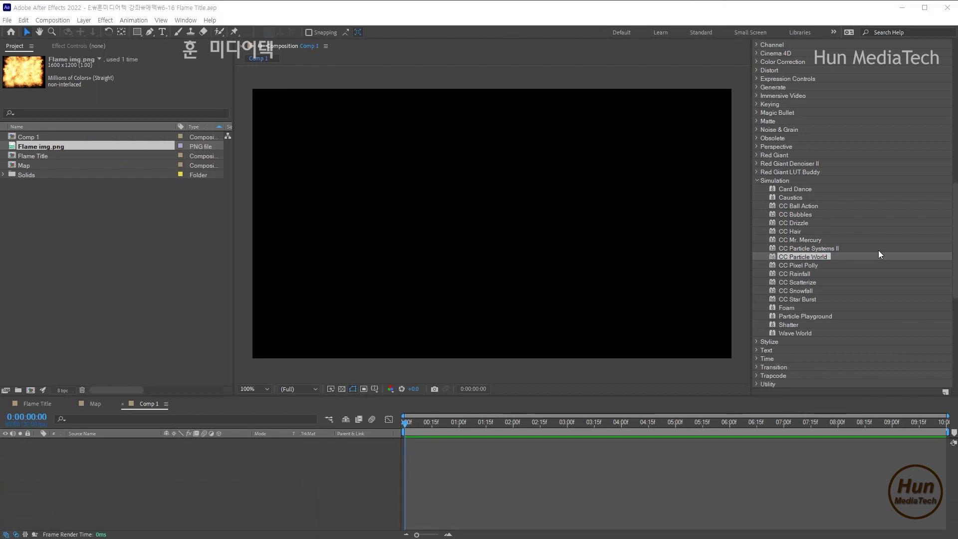
Step: Create a new 960 x 540 composition named Particle World with a duration of 0:00:11:00
{"action": "left_click", "coordinate": [52, 20]}
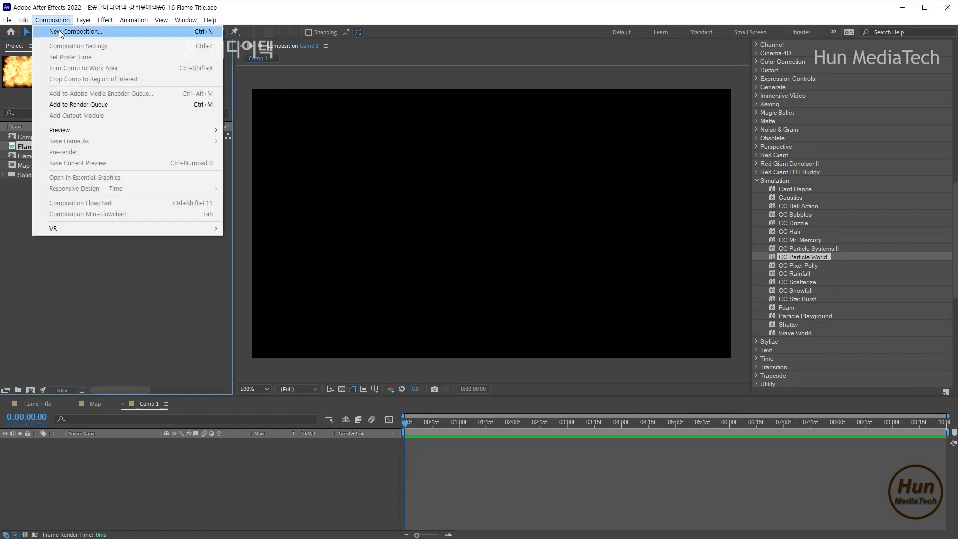
{"action": "left_click", "coordinate": [67, 32]}
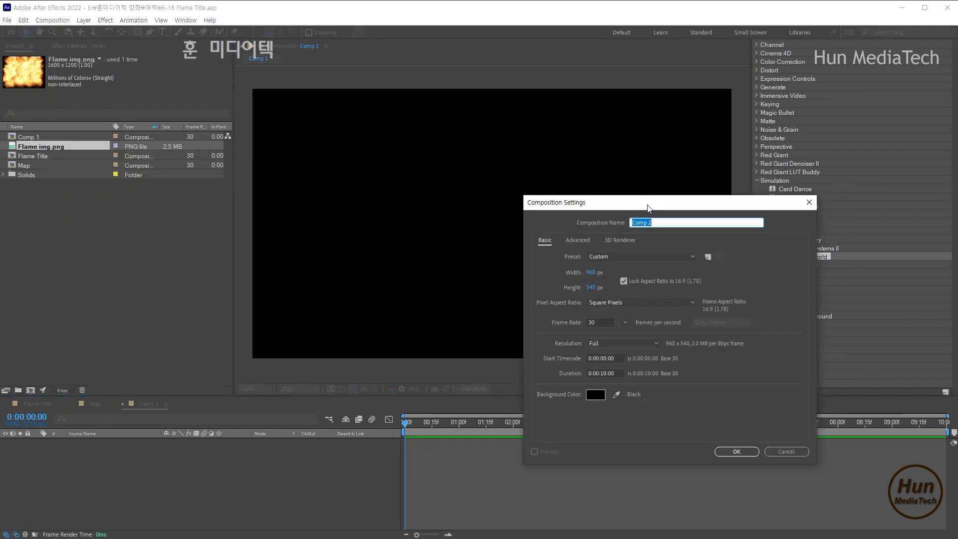
{"action": "left_click_drag", "start_coordinate": [651, 207], "coordinate": [469, 166]}
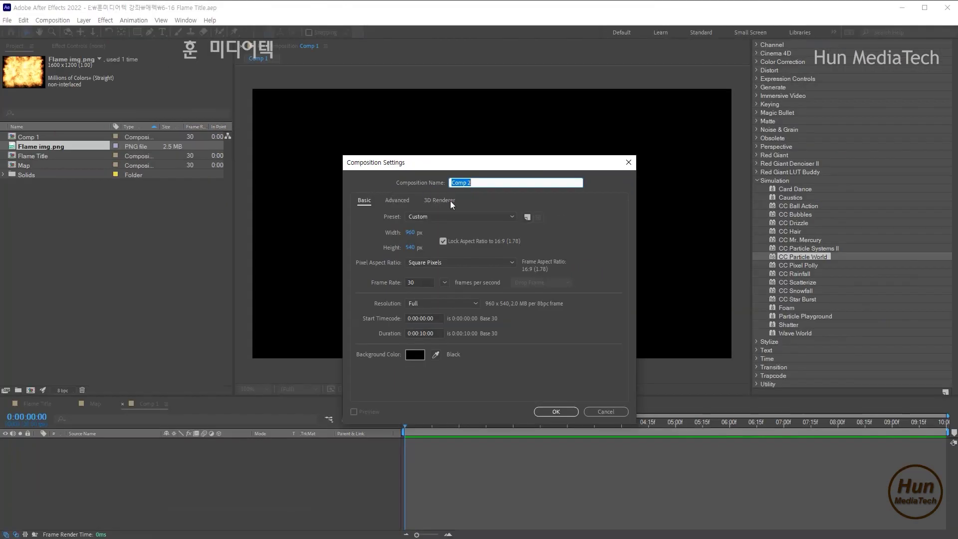
{"action": "type", "text": "Particle World"}
{"action": "left_click", "coordinate": [425, 332]}
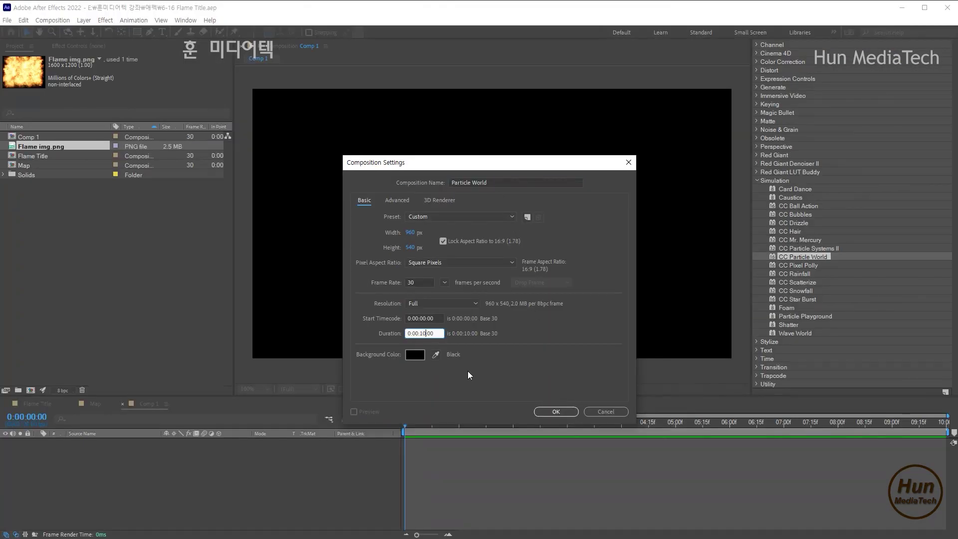
{"action": "key", "text": "BackSpace"}
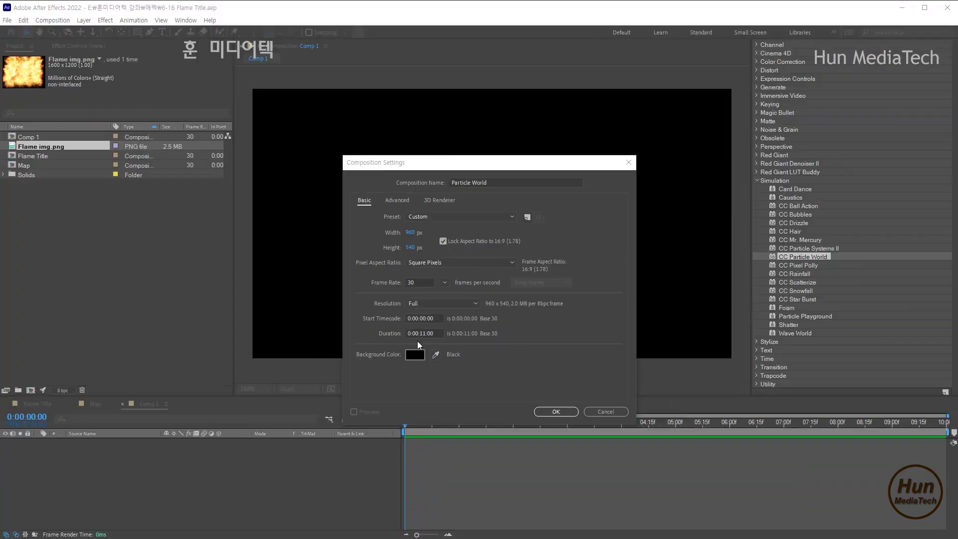
{"action": "left_click", "coordinate": [556, 411]}
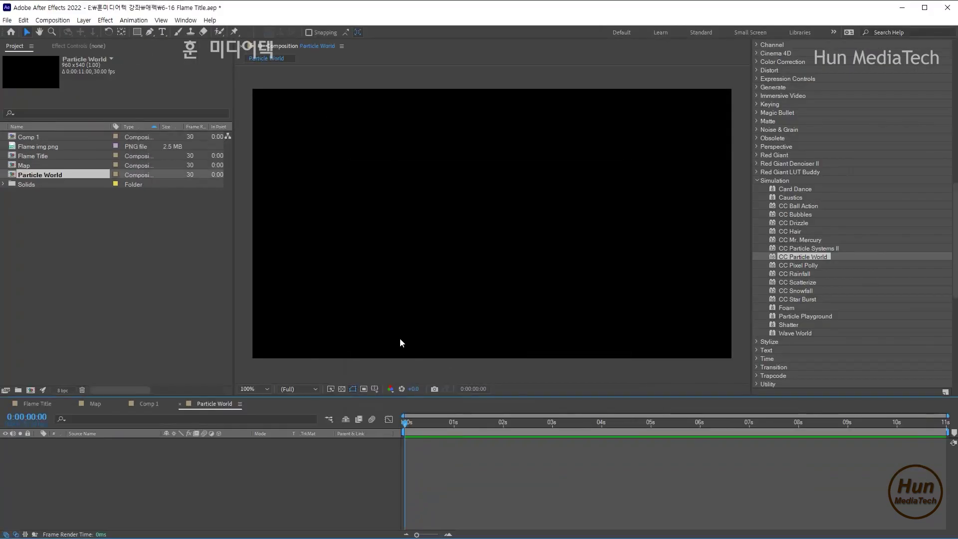
Step: Add a white solid layer named BG at the composition's size
{"action": "left_click", "coordinate": [84, 20]}
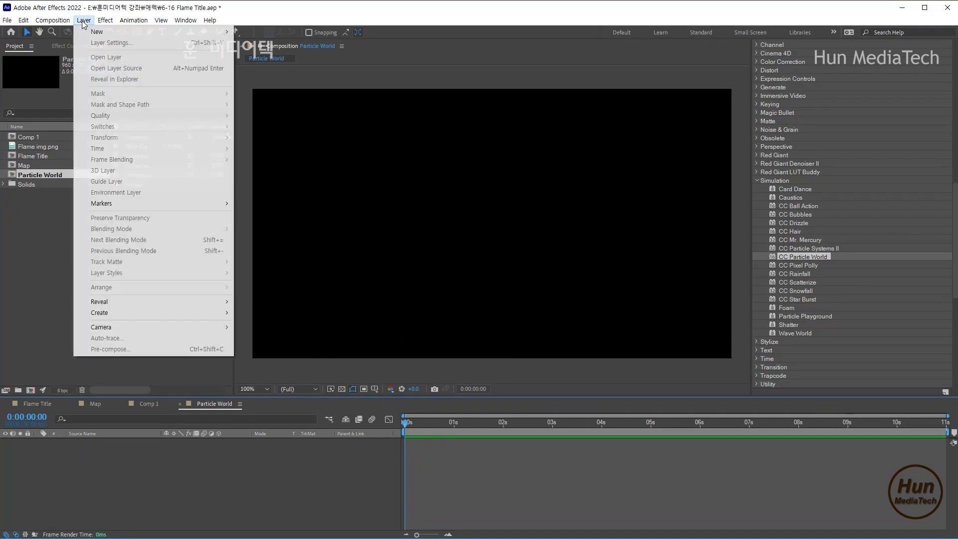
{"action": "mouse_move", "coordinate": [150, 31]}
{"action": "left_click", "coordinate": [272, 43]}
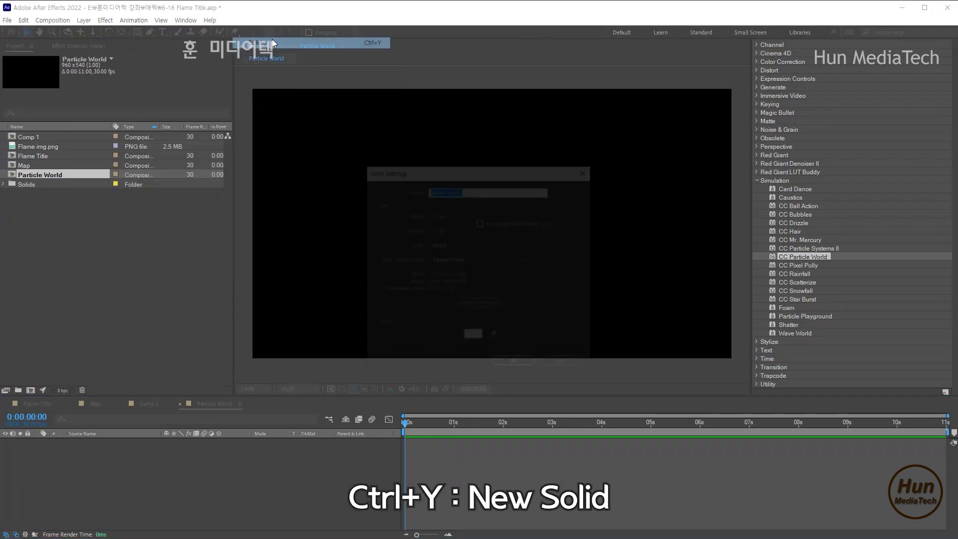
{"action": "left_click_drag", "start_coordinate": [489, 176], "coordinate": [540, 181]}
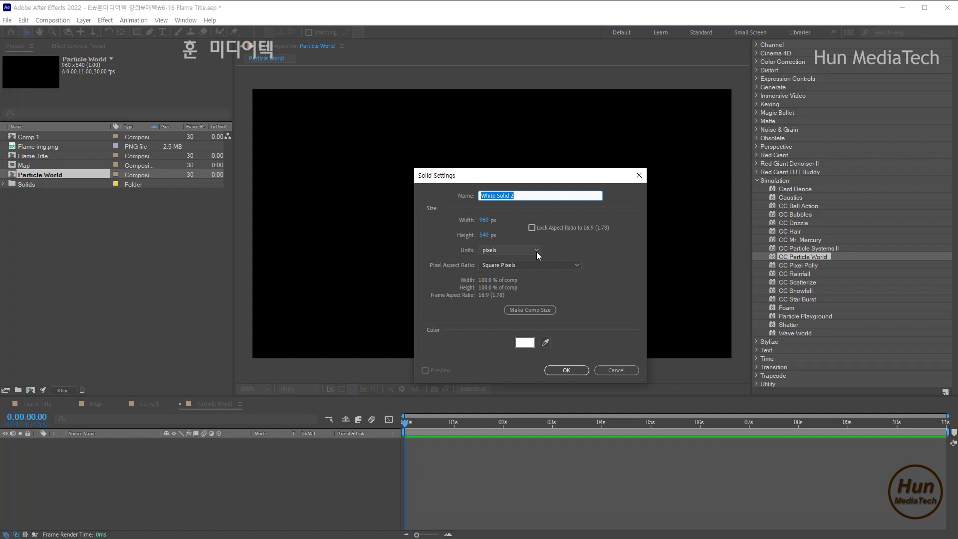
{"action": "type", "text": "BG"}
{"action": "left_click", "coordinate": [573, 372]}
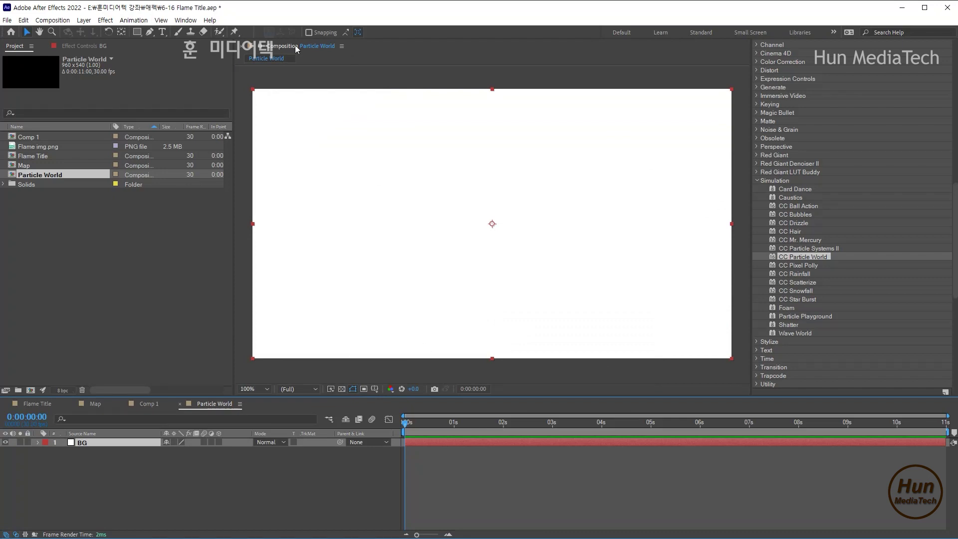
{"action": "left_click", "coordinate": [83, 20]}
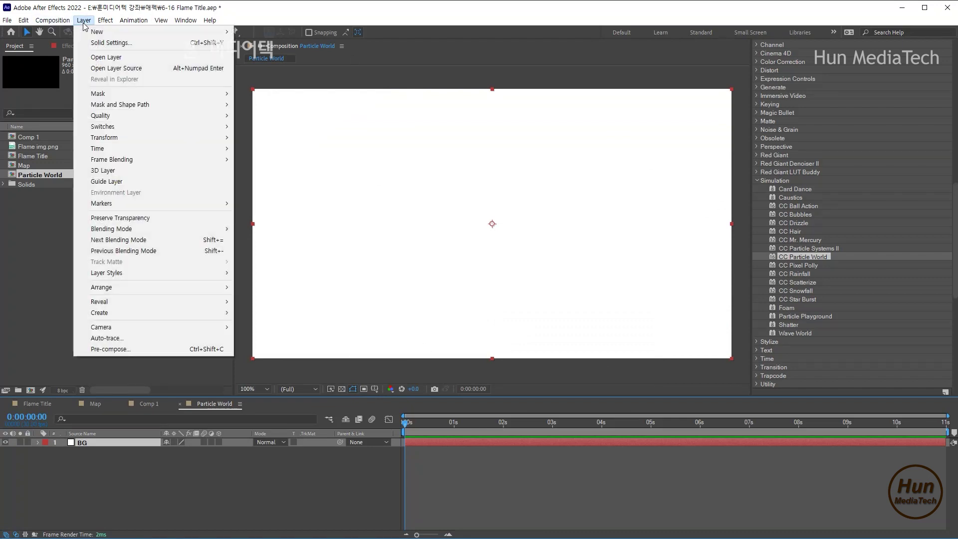
{"action": "left_click", "coordinate": [111, 43]}
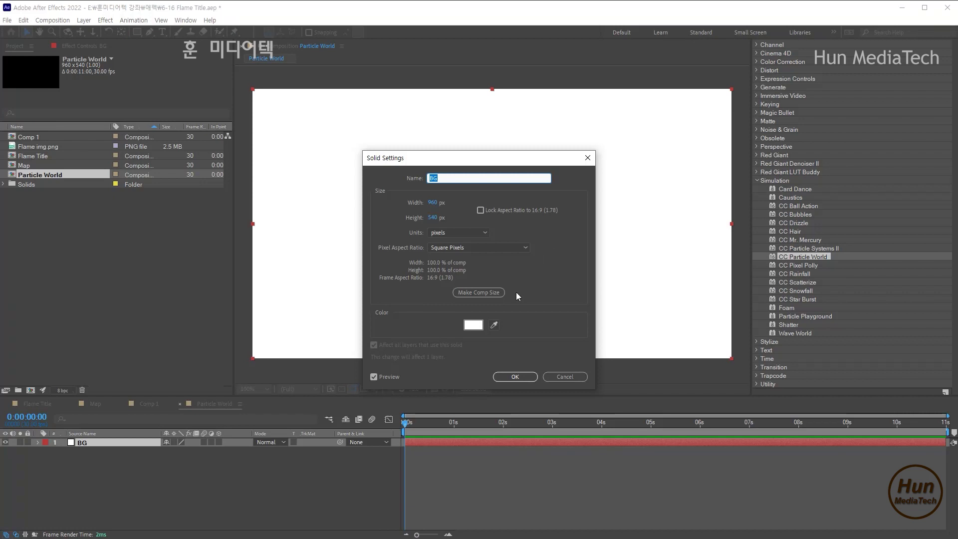
{"action": "left_click", "coordinate": [580, 375]}
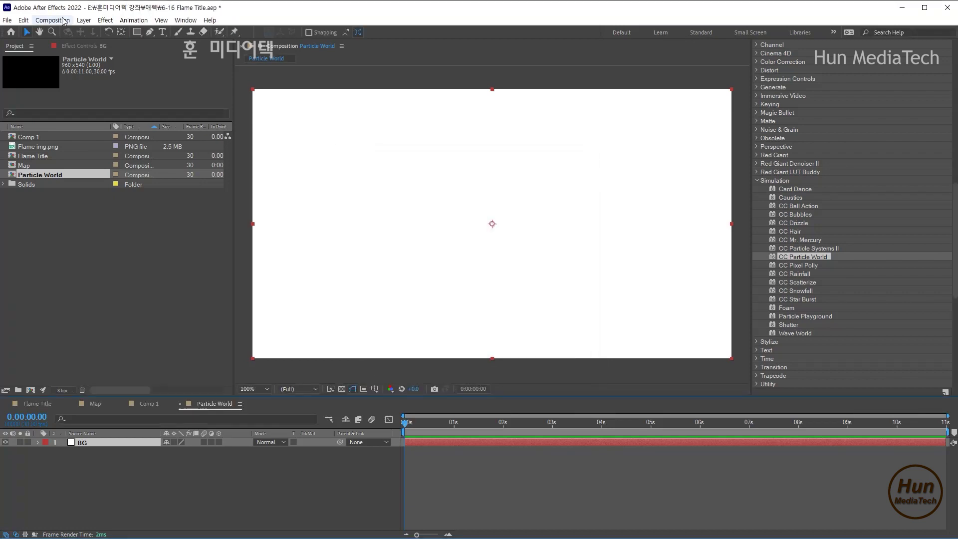
Step: Change the BG solid's color to dark orange-brown, hex 854200
{"action": "left_click", "coordinate": [84, 20]}
{"action": "left_click", "coordinate": [97, 48]}
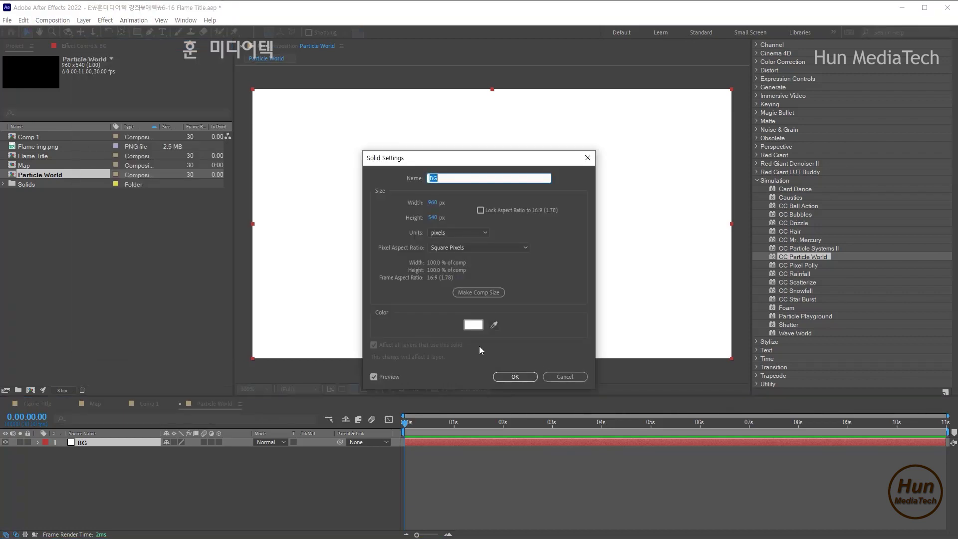
{"action": "left_click", "coordinate": [474, 325]}
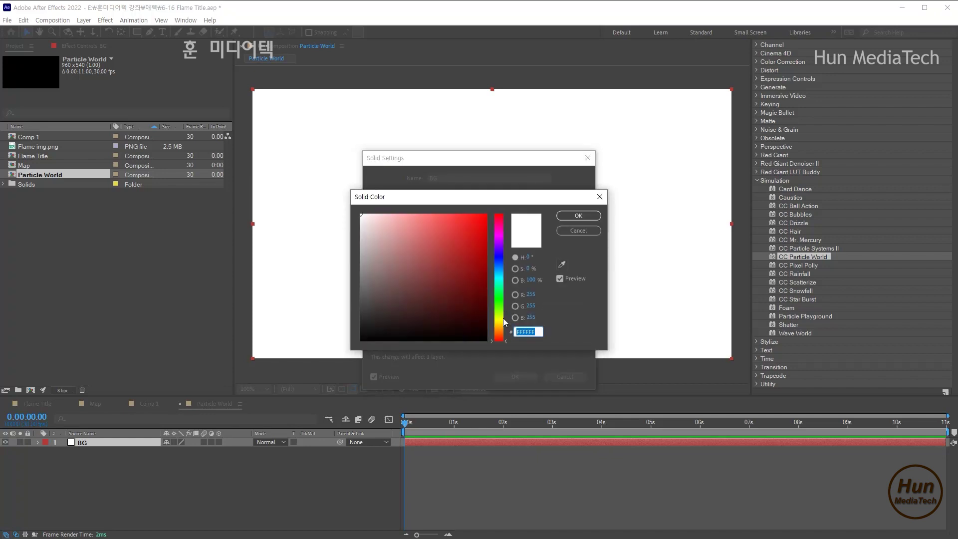
{"action": "left_click_drag", "start_coordinate": [654, 366], "coordinate": [653, 360]}
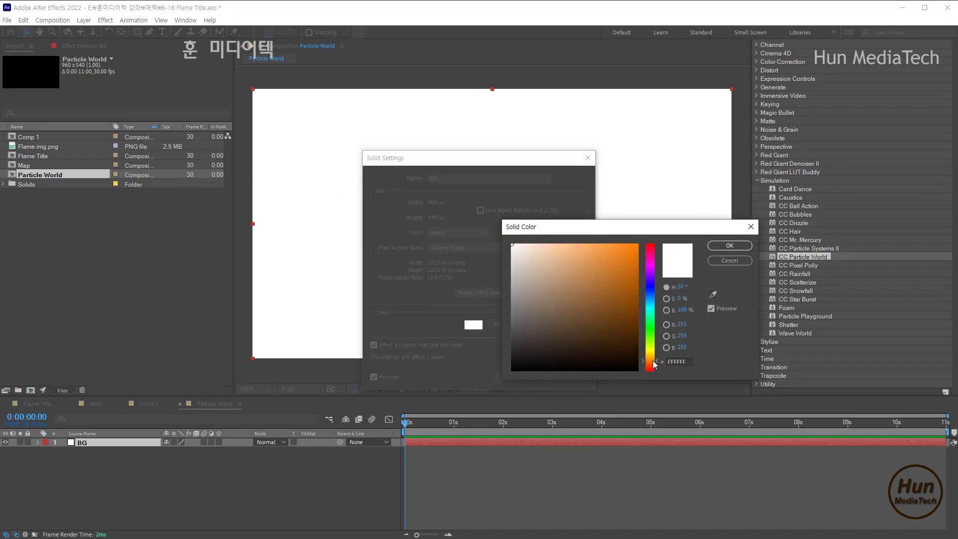
{"action": "left_click_drag", "start_coordinate": [628, 278], "coordinate": [644, 304]}
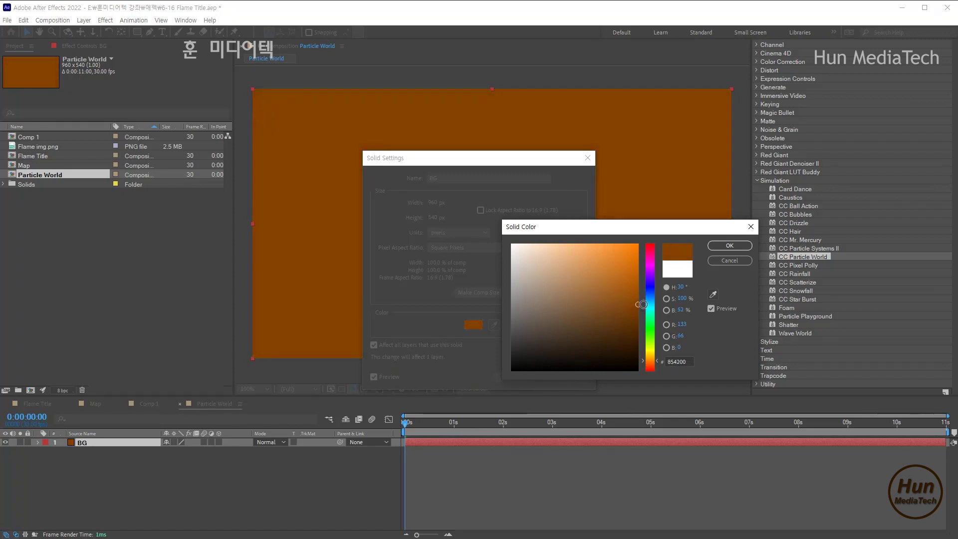
{"action": "left_click", "coordinate": [732, 247]}
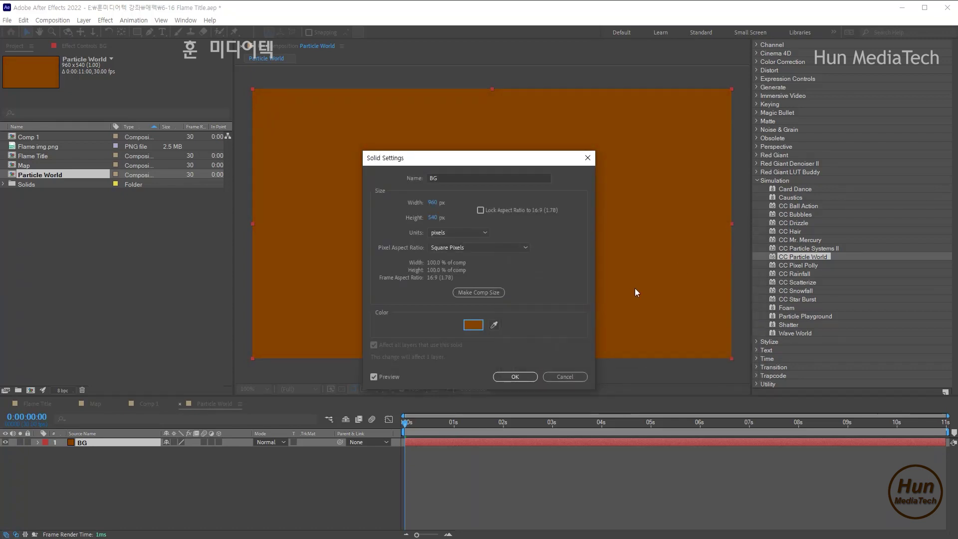
{"action": "left_click", "coordinate": [523, 378]}
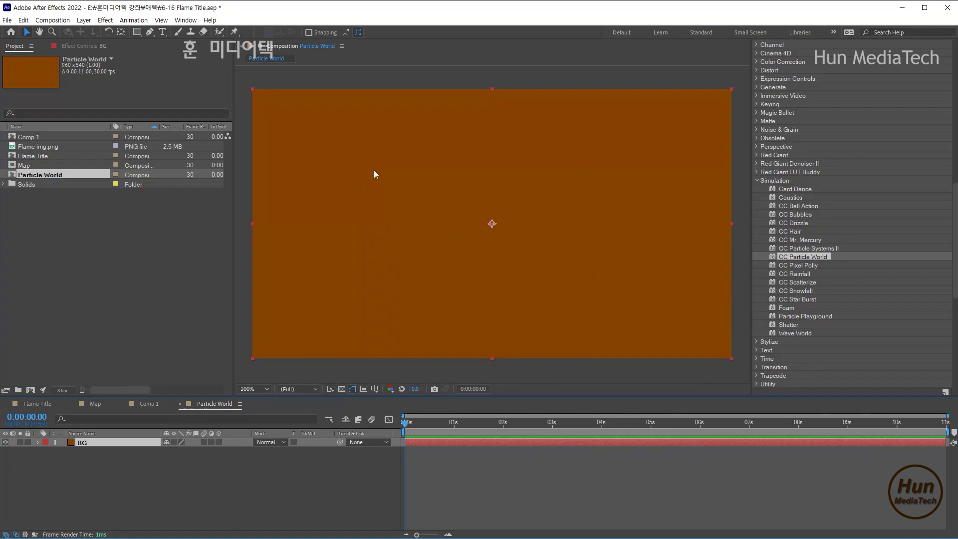
Step: Add a second solid layer named BG2 above BG, colored black (000000)
{"action": "key", "text": "ctrl+y"}
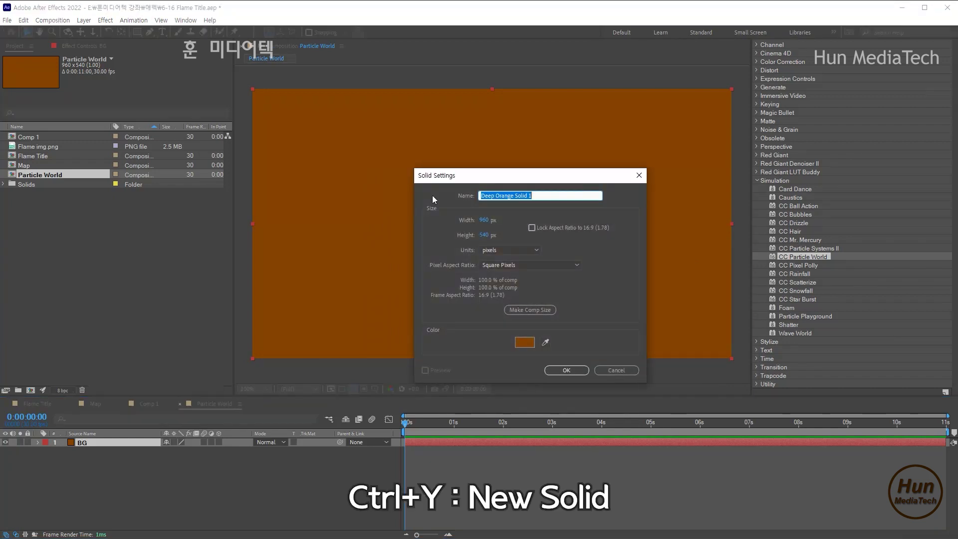
{"action": "left_click", "coordinate": [524, 343]}
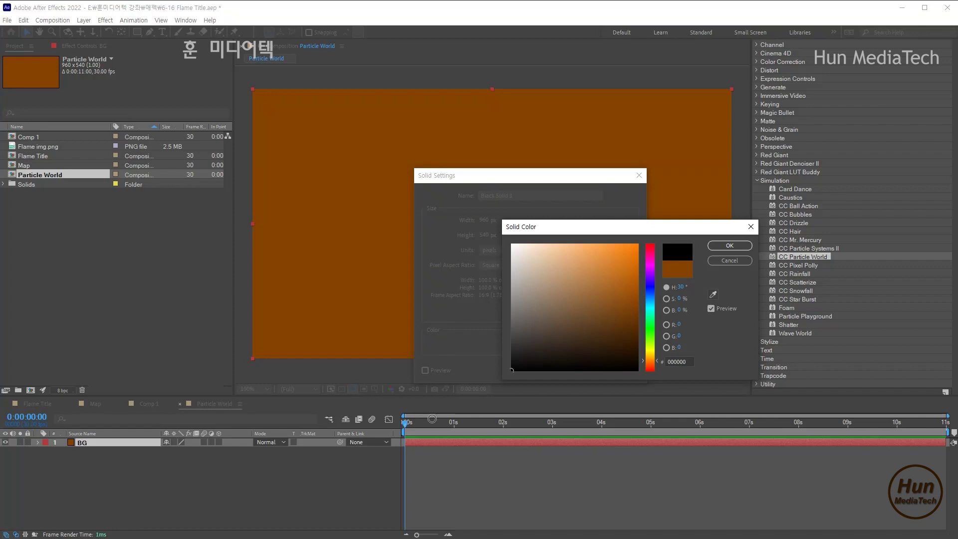
{"action": "left_click", "coordinate": [730, 245]}
{"action": "type", "text": "BG2"}
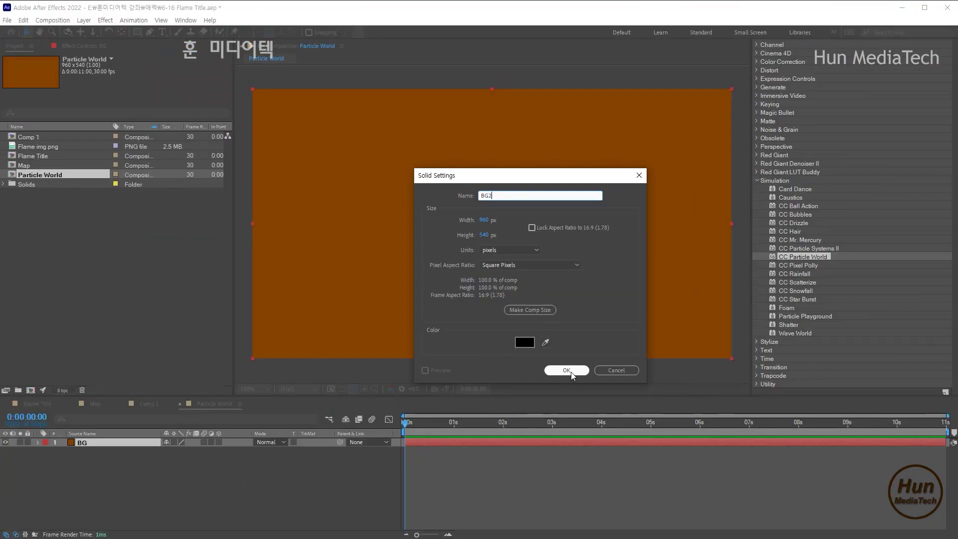
{"action": "left_click", "coordinate": [615, 460]}
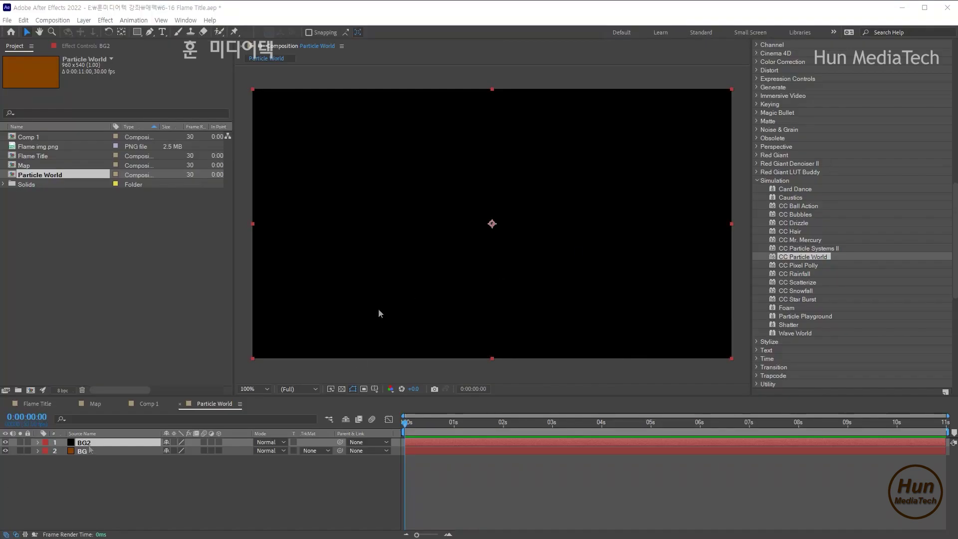
Step: Add an elliptical mask to the BG2 layer that fills the whole frame
{"action": "left_click", "coordinate": [136, 32]}
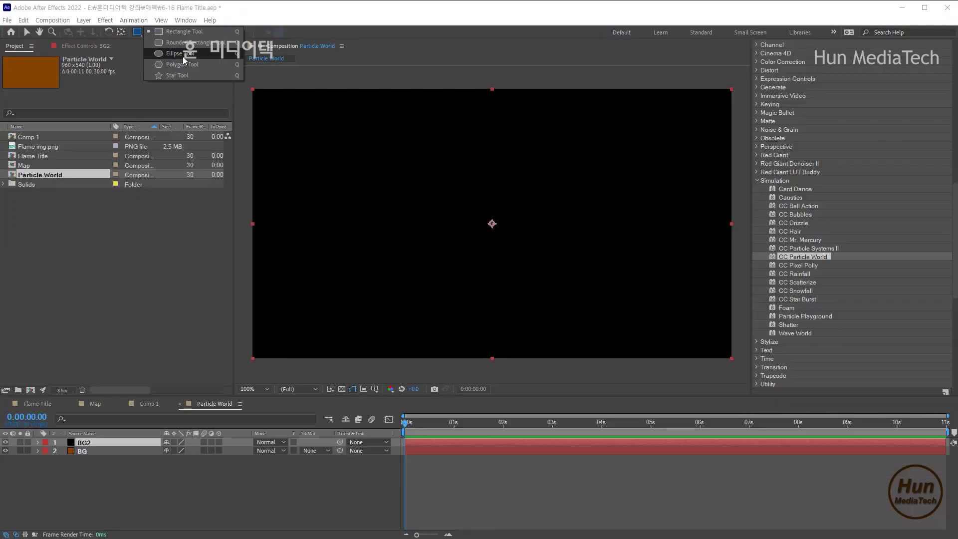
{"action": "left_click", "coordinate": [181, 82]}
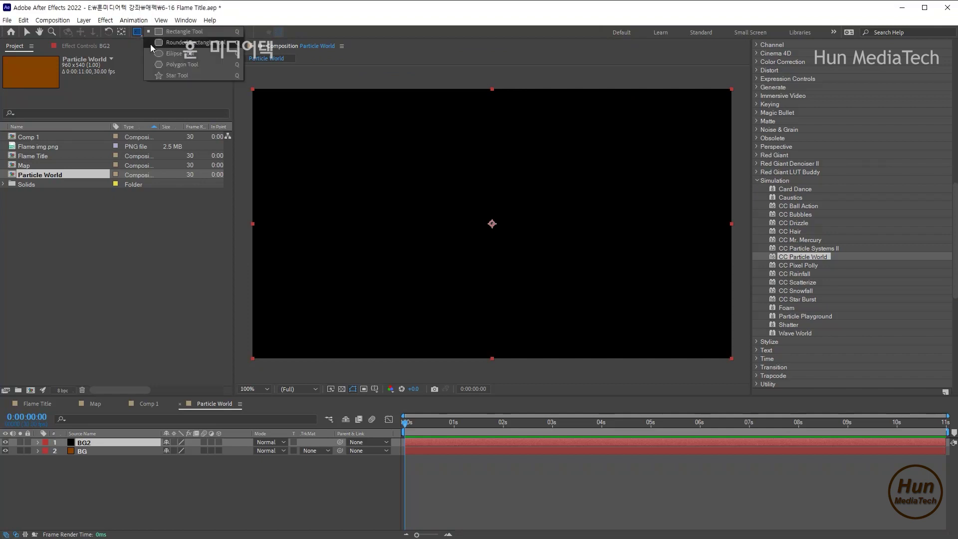
{"action": "double_click", "coordinate": [138, 33]}
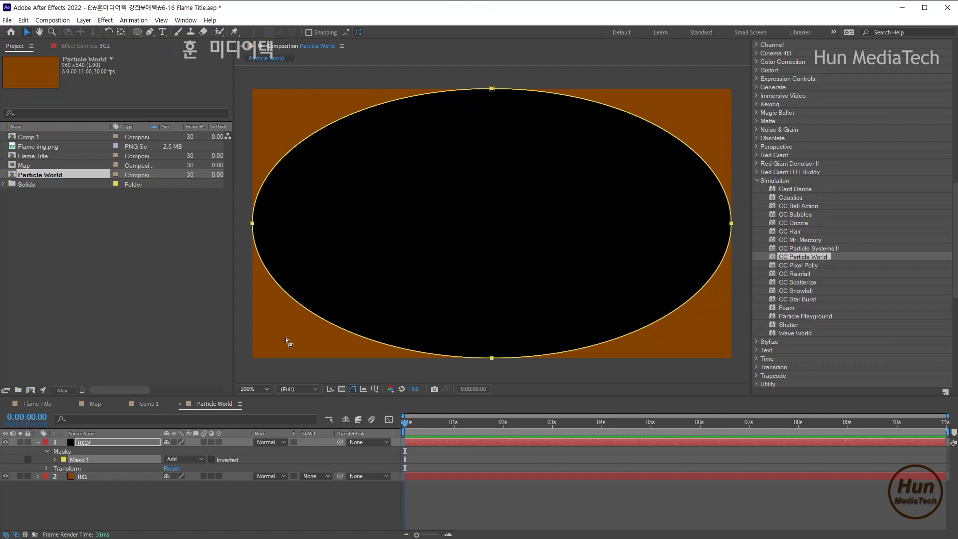
Step: Change the mode of Mask 1 on the BG2 layer to Subtract
{"action": "left_click", "coordinate": [54, 459]}
{"action": "left_click_drag", "start_coordinate": [142, 396], "coordinate": [141, 358]}
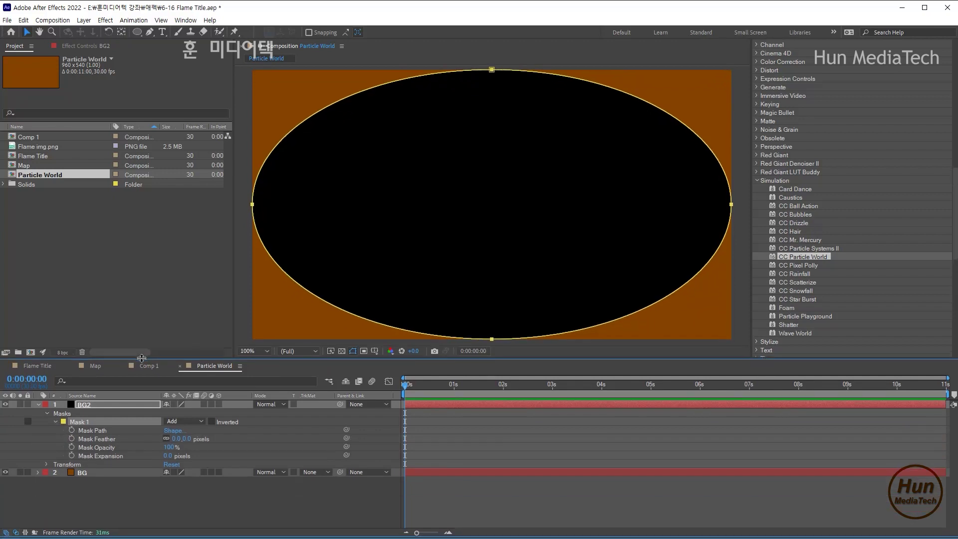
{"action": "left_click", "coordinate": [196, 422]}
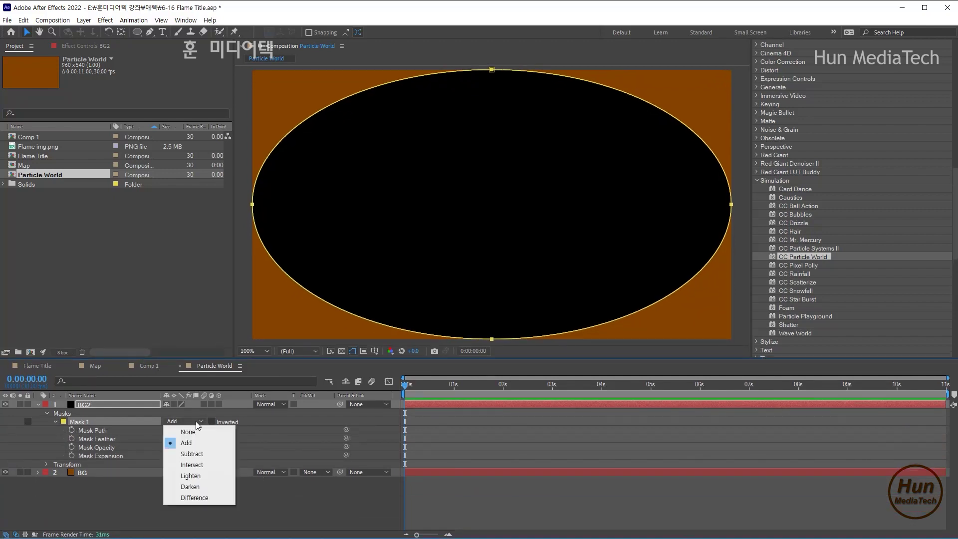
{"action": "left_click", "coordinate": [209, 453]}
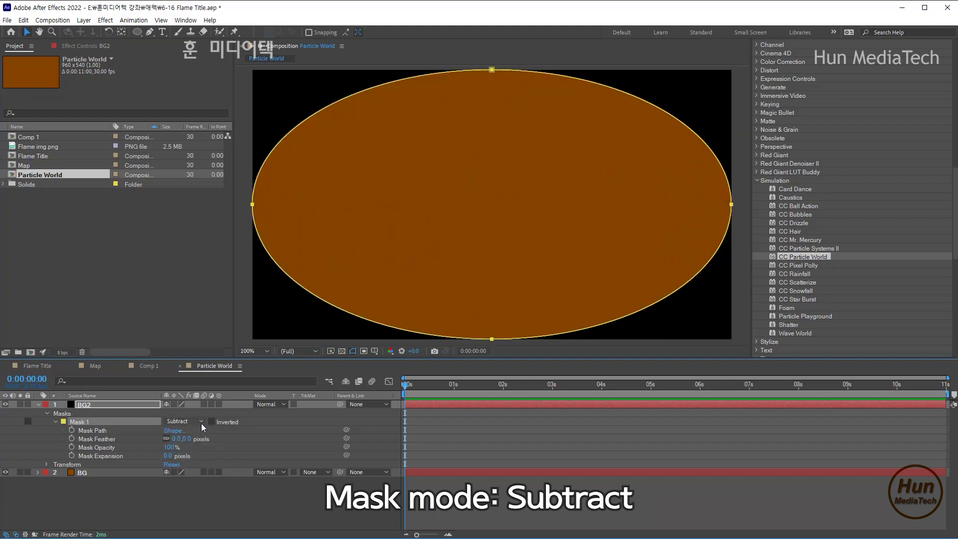
Step: Set the feather of Mask 1 on BG2 to 300 pixels
{"action": "left_click", "coordinate": [106, 440]}
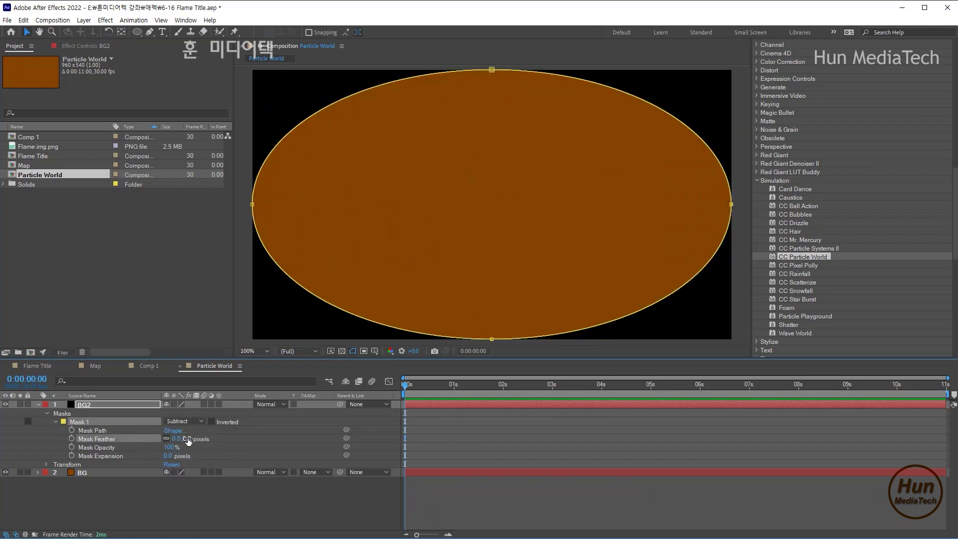
{"action": "left_click_drag", "start_coordinate": [188, 440], "coordinate": [334, 441]}
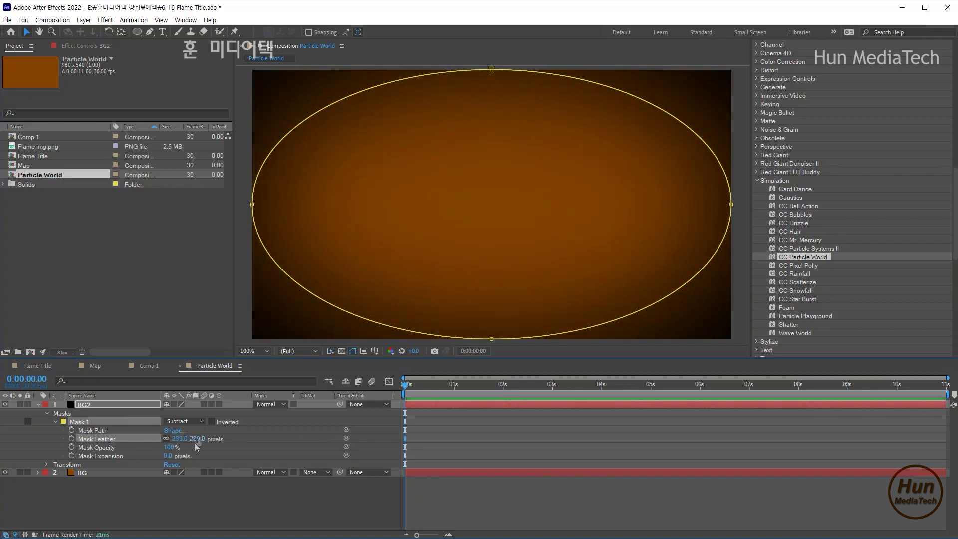
{"action": "left_click", "coordinate": [197, 437]}
{"action": "type", "text": "28"}
{"action": "key", "text": "Return"}
{"action": "left_click", "coordinate": [198, 439]}
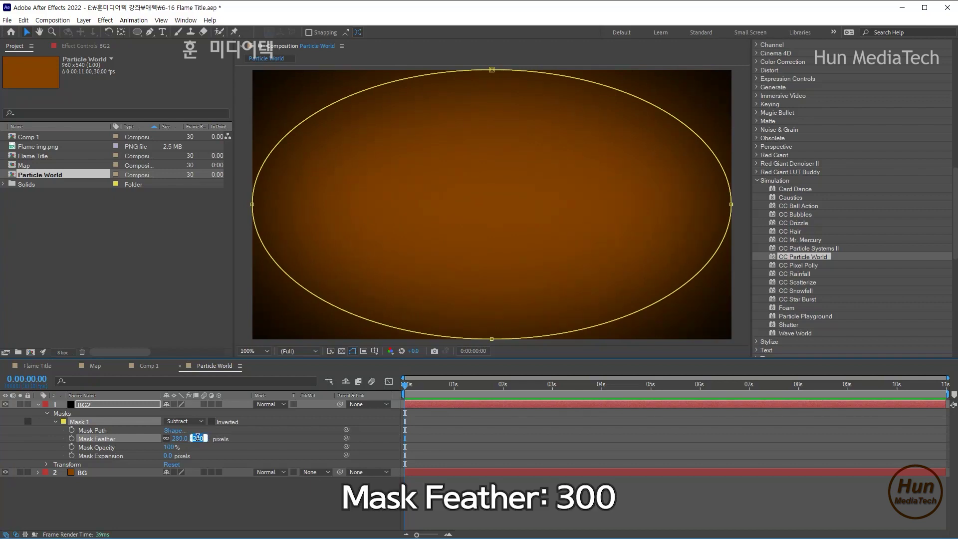
{"action": "type", "text": "300"}
{"action": "key", "text": "Return"}
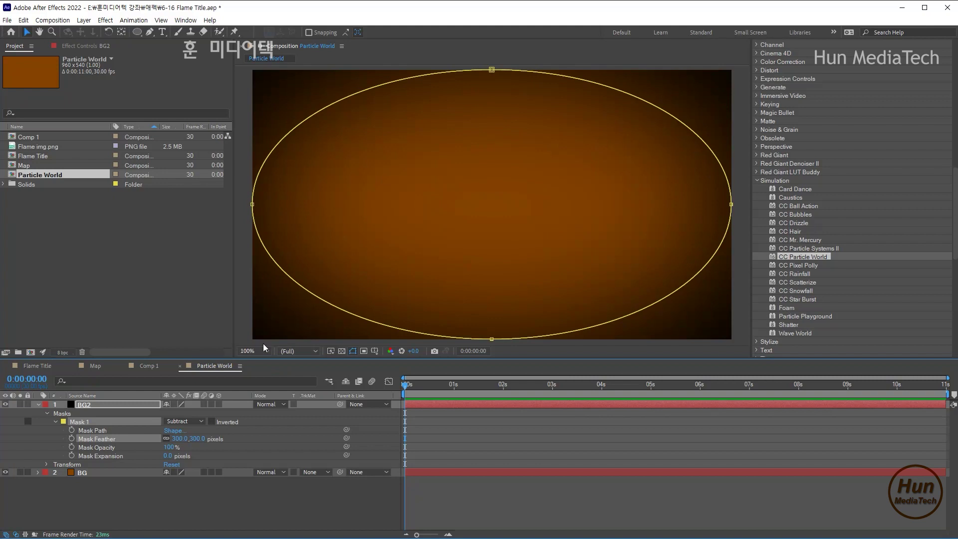
Step: Set Mask 1's expansion to -35 pixels and its feather to 340 pixels on the BG2 layer
{"action": "left_click", "coordinate": [112, 456]}
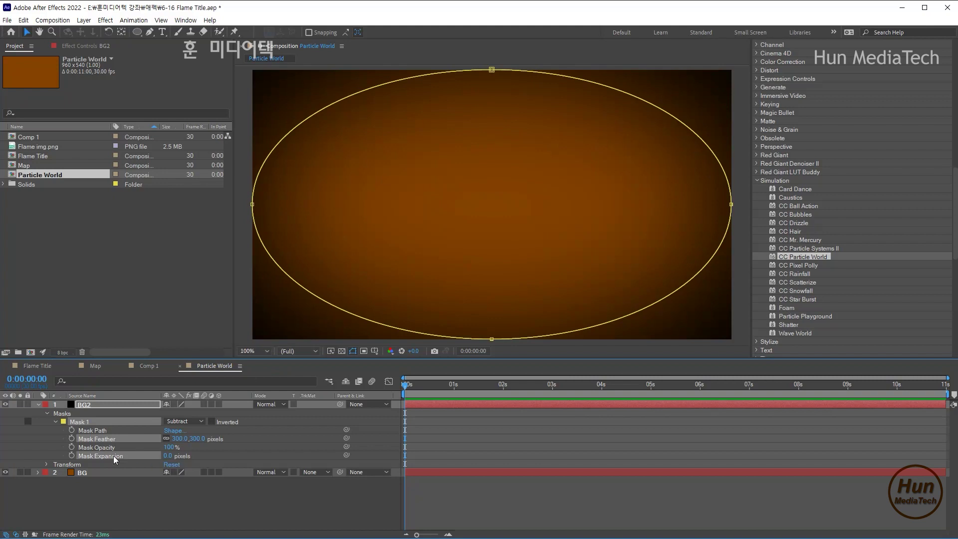
{"action": "left_click_drag", "start_coordinate": [169, 455], "coordinate": [156, 462]}
{"action": "left_click", "coordinate": [174, 455]}
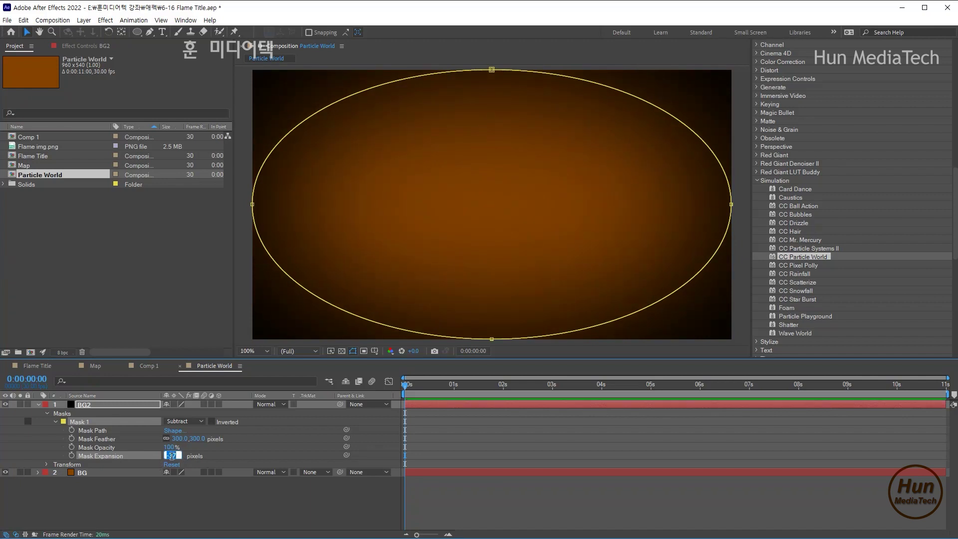
{"action": "type", "text": "-35"}
{"action": "key", "text": "Return"}
{"action": "left_click_drag", "start_coordinate": [203, 440], "coordinate": [233, 439]}
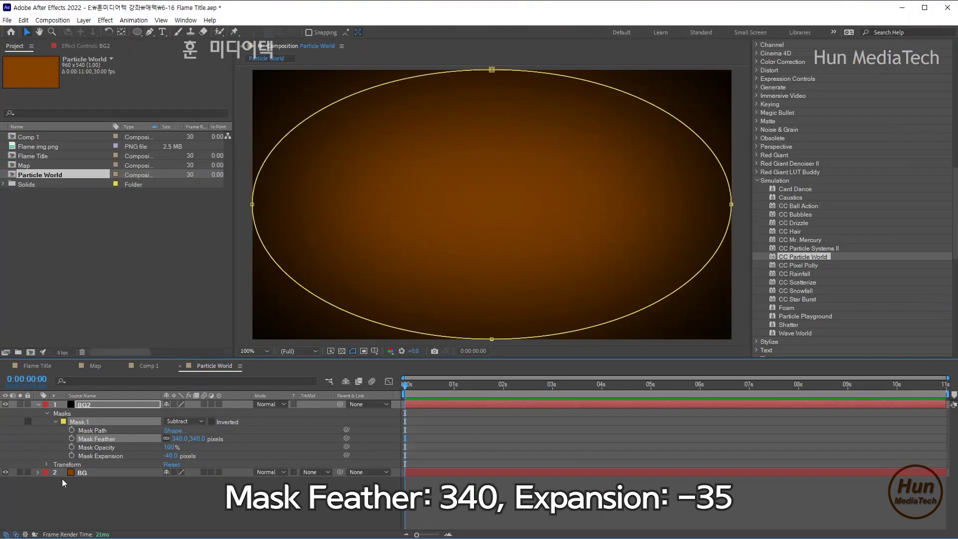
{"action": "left_click", "coordinate": [236, 441]}
{"action": "key", "text": "Return"}
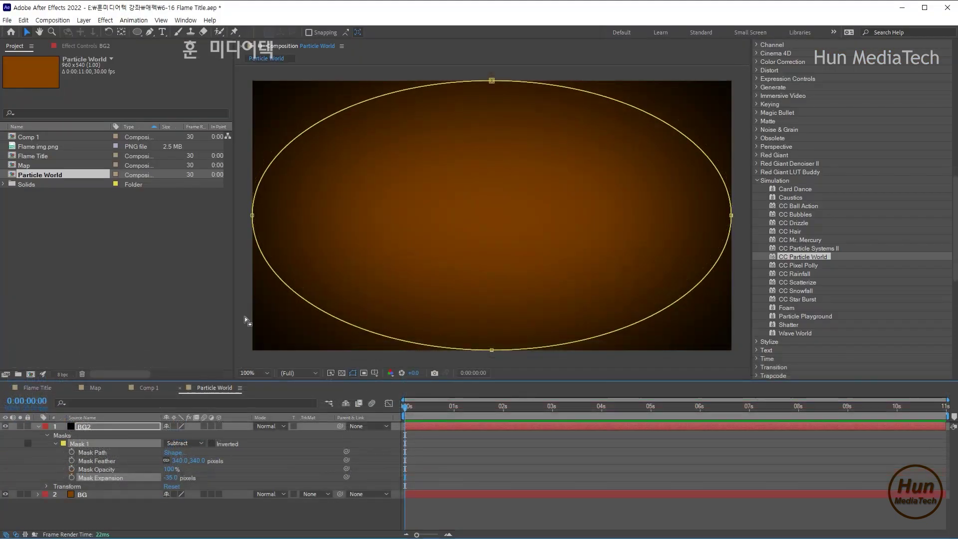
Step: Deselect the mask and add a text layer reading "After Effects" near the middle of the frame
{"action": "left_click", "coordinate": [245, 319]}
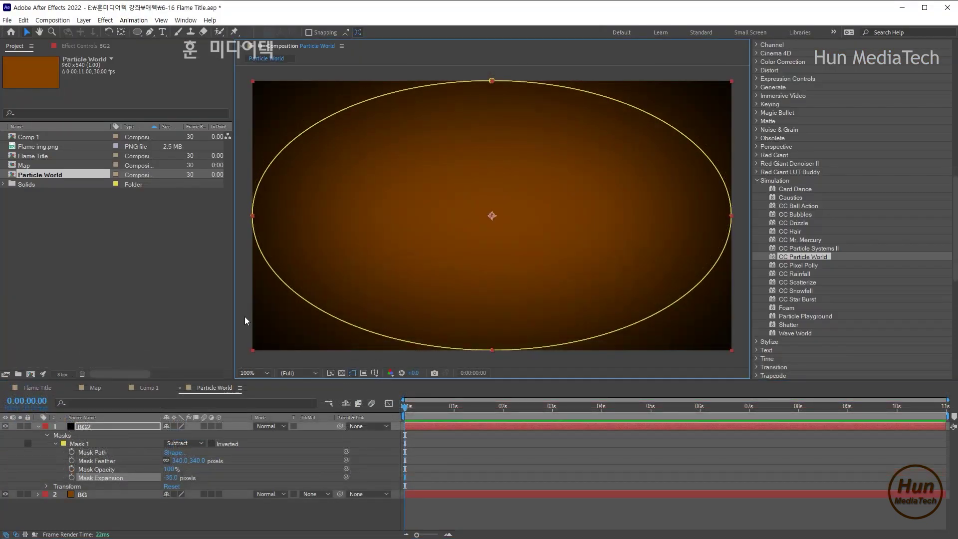
{"action": "left_click_drag", "start_coordinate": [162, 32], "coordinate": [205, 32]}
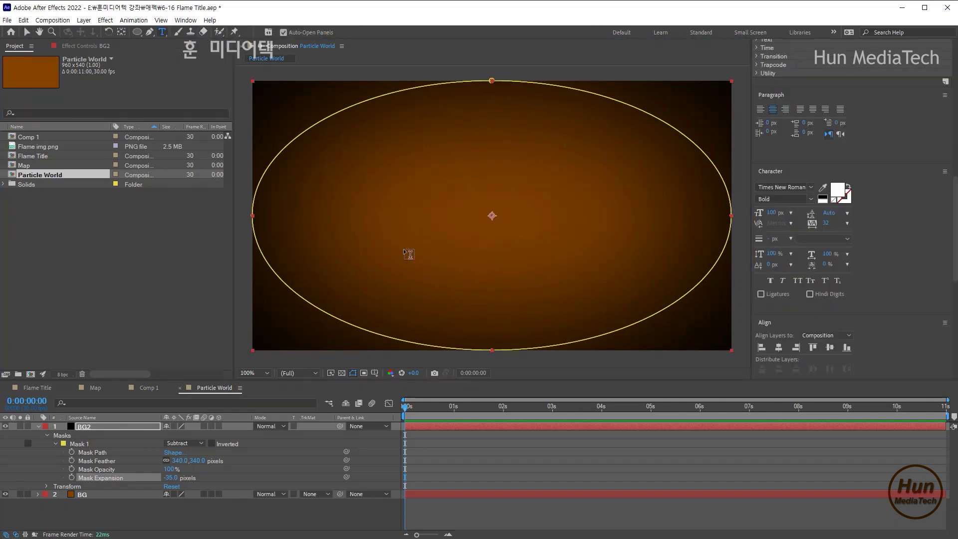
{"action": "left_click", "coordinate": [398, 207]}
{"action": "type", "text": "Afte"}
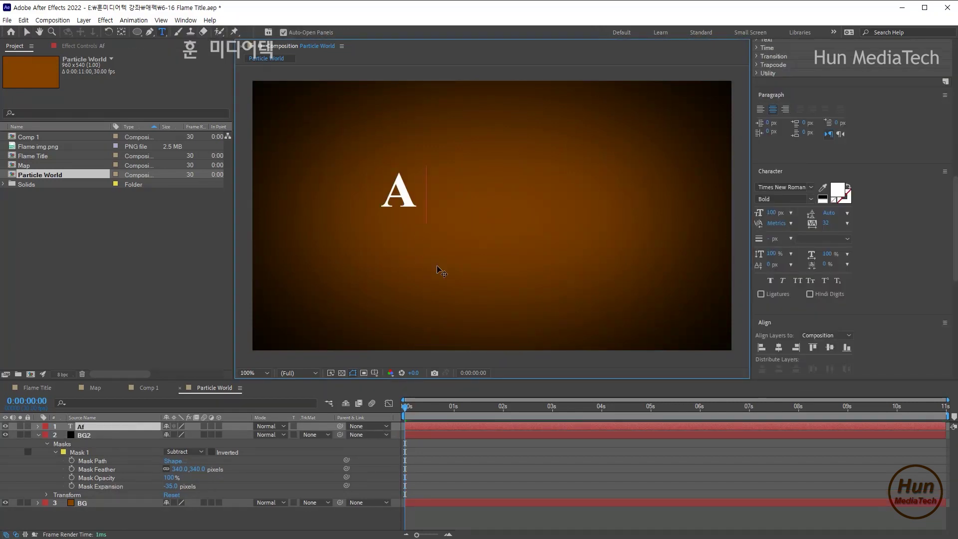
{"action": "type", "text": "r Effect"}
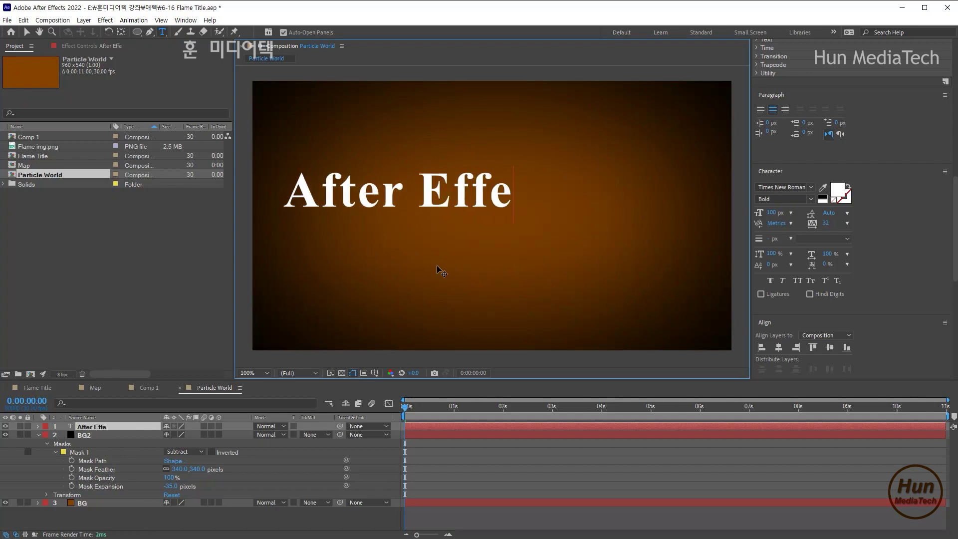
{"action": "type", "text": "s"}
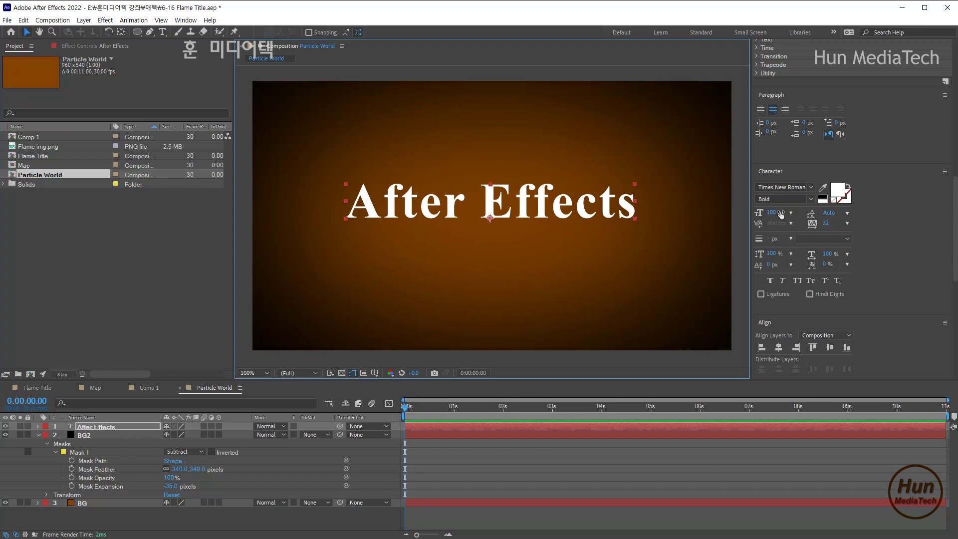
Step: Set the font size of the After Effects text to 70 px
{"action": "left_click_drag", "start_coordinate": [781, 215], "coordinate": [774, 218]}
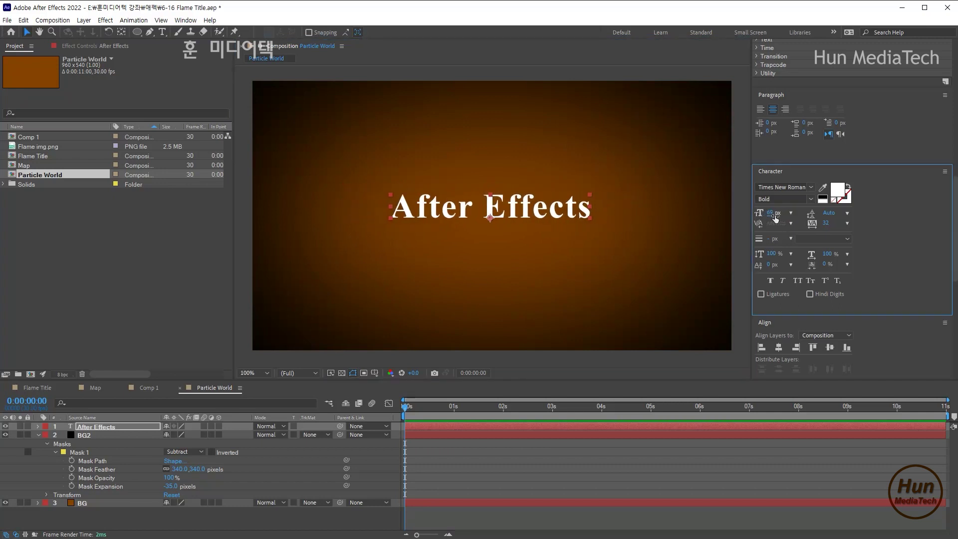
{"action": "left_click", "coordinate": [773, 213]}
{"action": "type", "text": "70"}
{"action": "key", "text": "Return"}
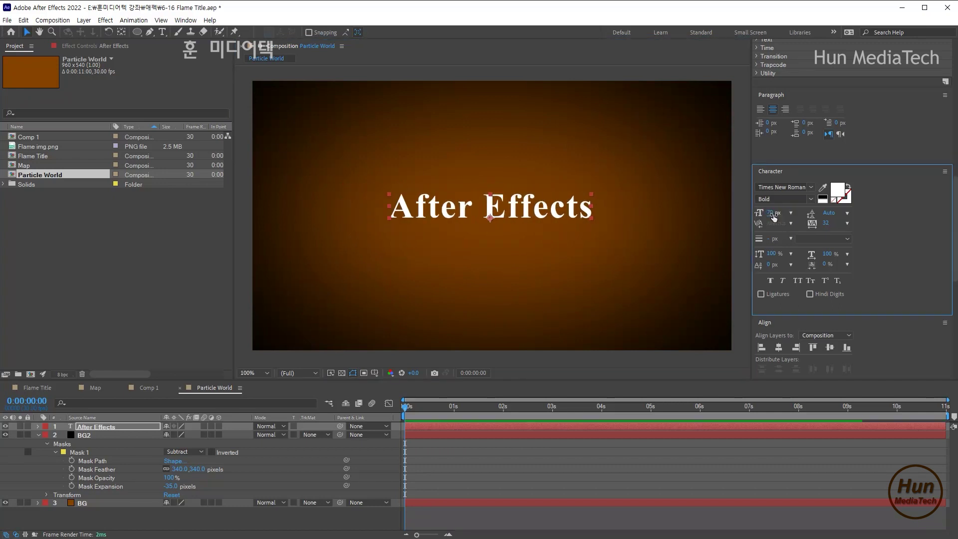
Step: Color the After Effects text orange, hex FFBA25, and center it horizontally in the composition
{"action": "left_click", "coordinate": [841, 194]}
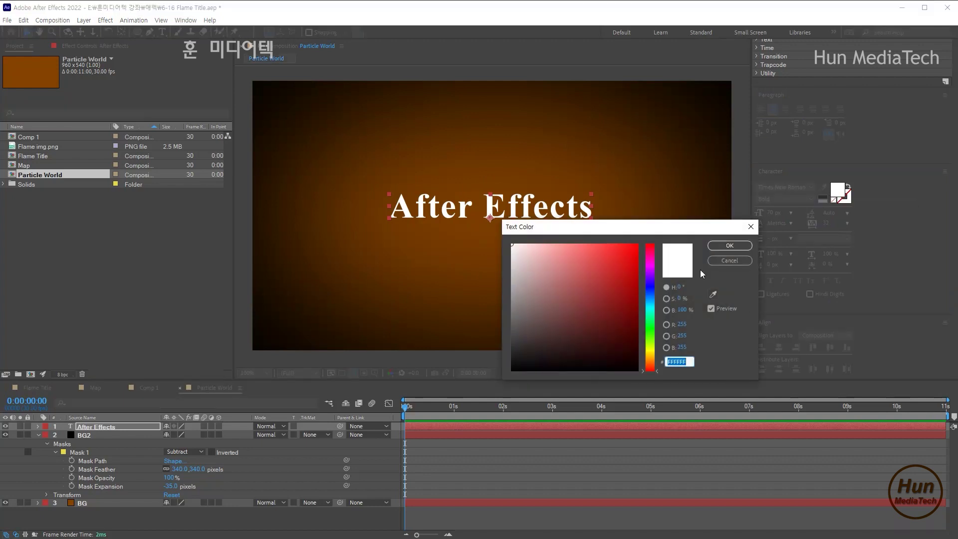
{"action": "left_click_drag", "start_coordinate": [656, 371], "coordinate": [656, 360]}
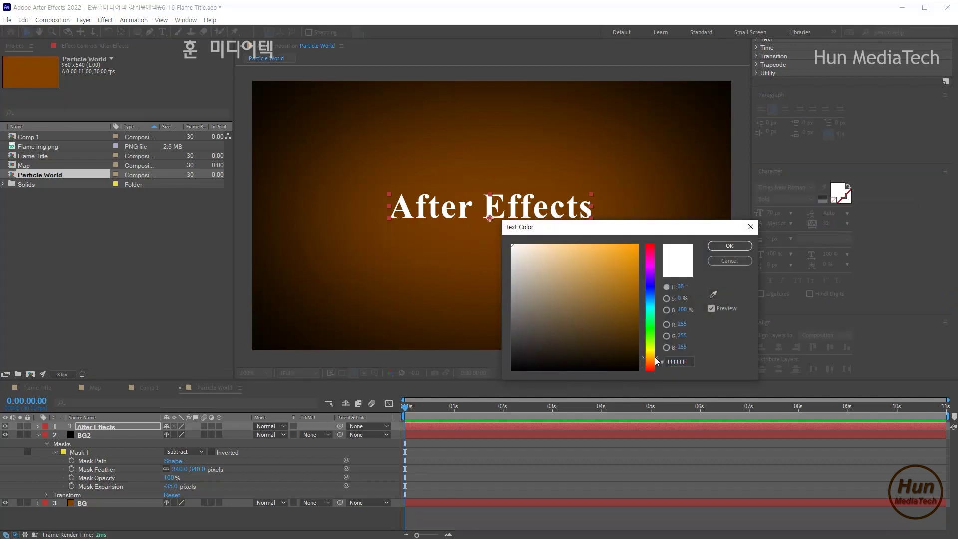
{"action": "left_click_drag", "start_coordinate": [622, 283], "coordinate": [620, 232]}
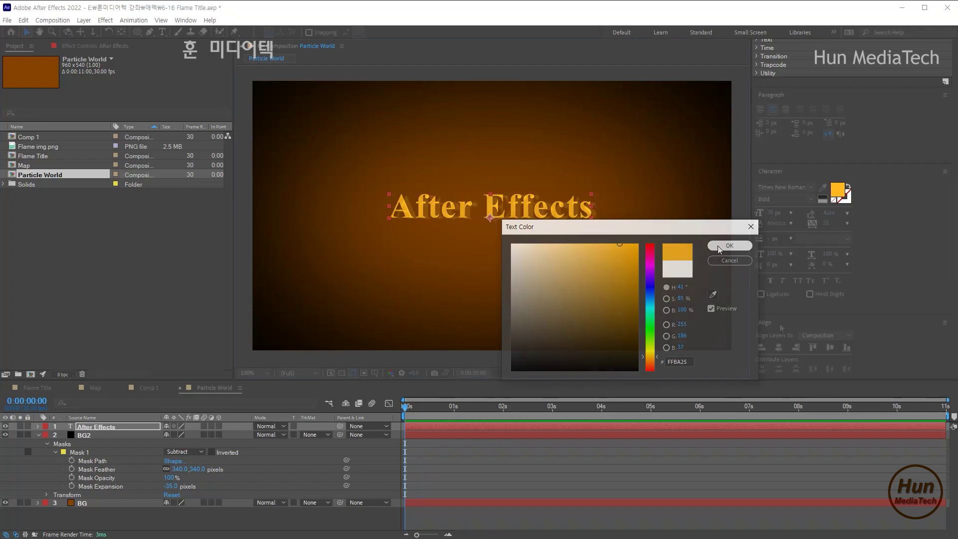
{"action": "left_click", "coordinate": [717, 245]}
{"action": "left_click", "coordinate": [778, 348]}
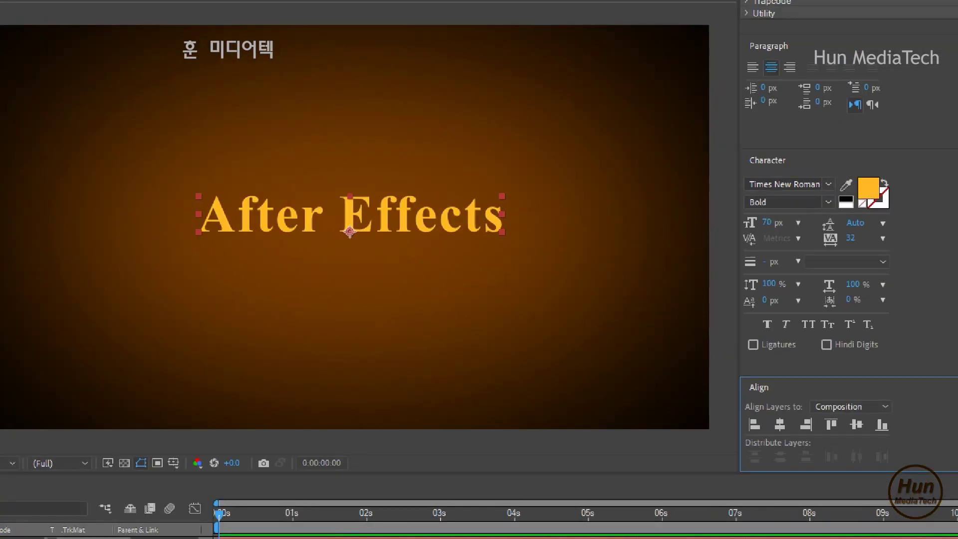
Step: Duplicate the After Effects text layer and move the copy straight down to just below the original line
{"action": "left_click", "coordinate": [87, 428]}
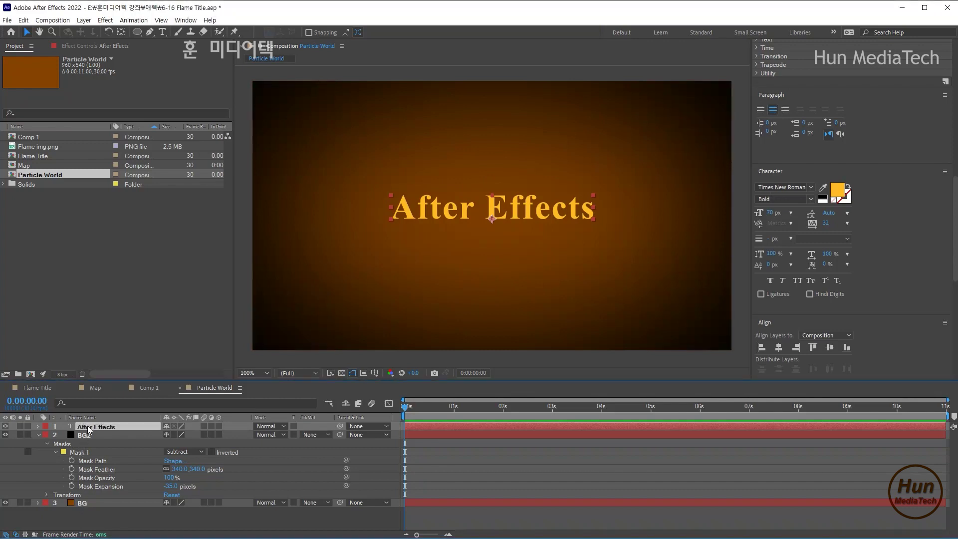
{"action": "key", "text": "ctrl+d"}
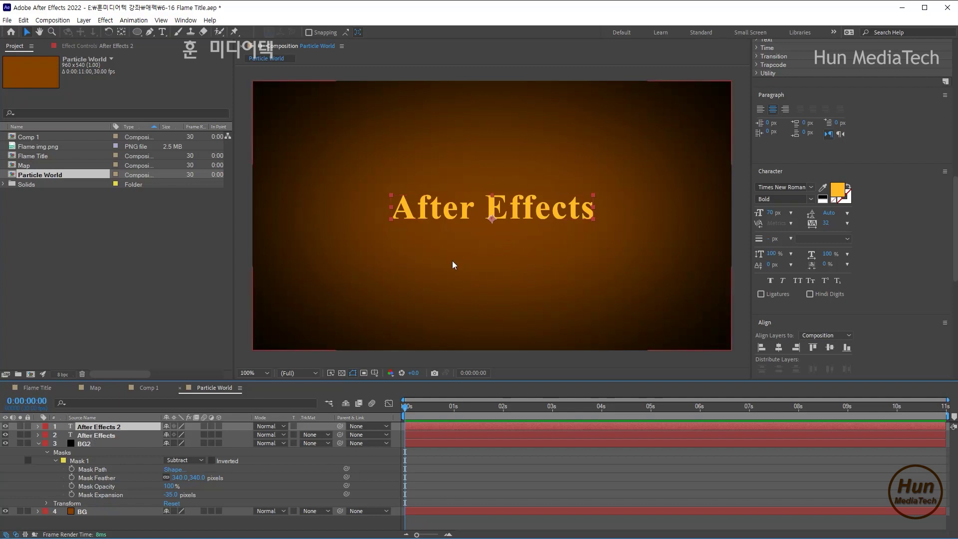
{"action": "key", "text": "shift+Down"}
{"action": "key", "text": "shift+Down"}
{"action": "key", "text": "shift+Down"}
{"action": "key", "text": "shift+Down"}
{"action": "key", "text": "shift+Down"}
{"action": "key", "text": "shift+Down"}
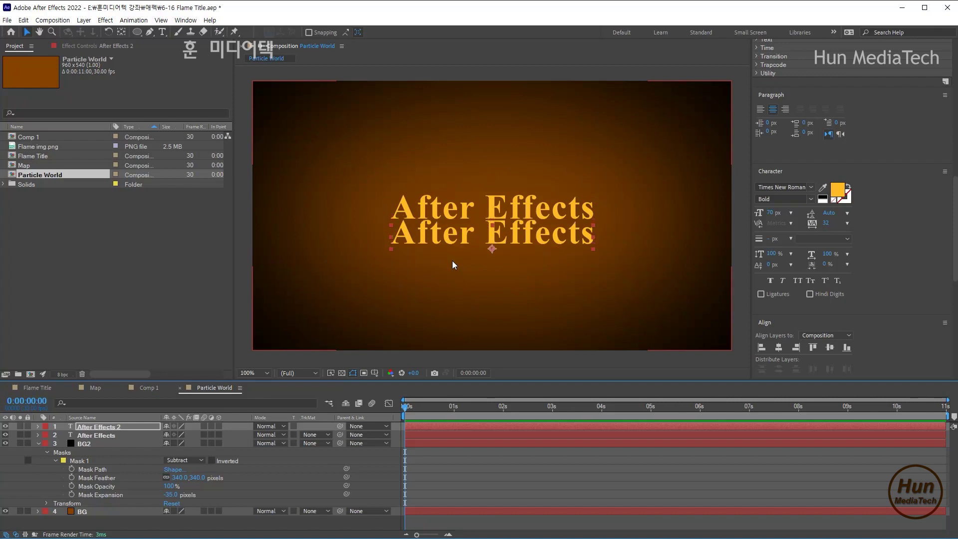
{"action": "key", "text": "shift+Down"}
{"action": "key", "text": "shift+Down"}
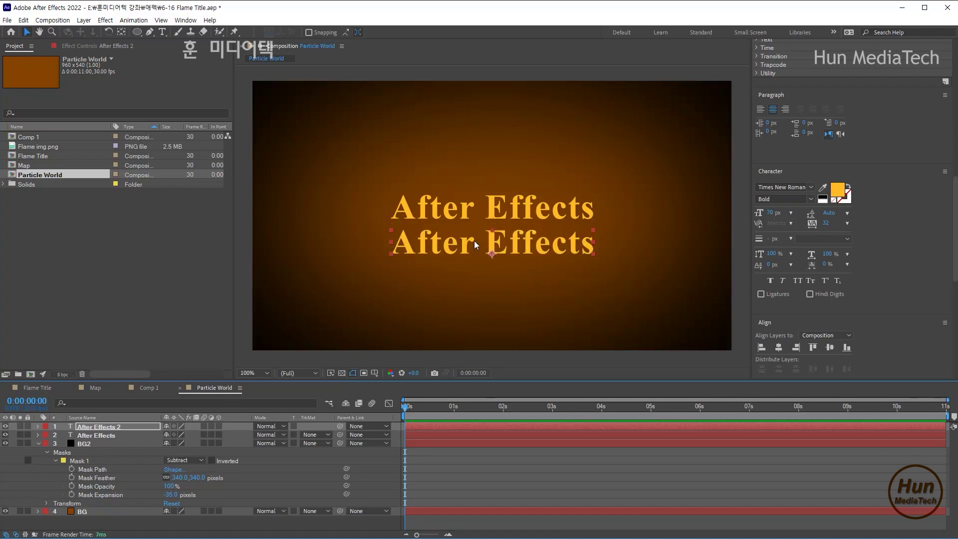
Step: Replace the duplicated line's text with "Particle World Title"
{"action": "double_click", "coordinate": [474, 241]}
{"action": "type", "text": "Particle"}
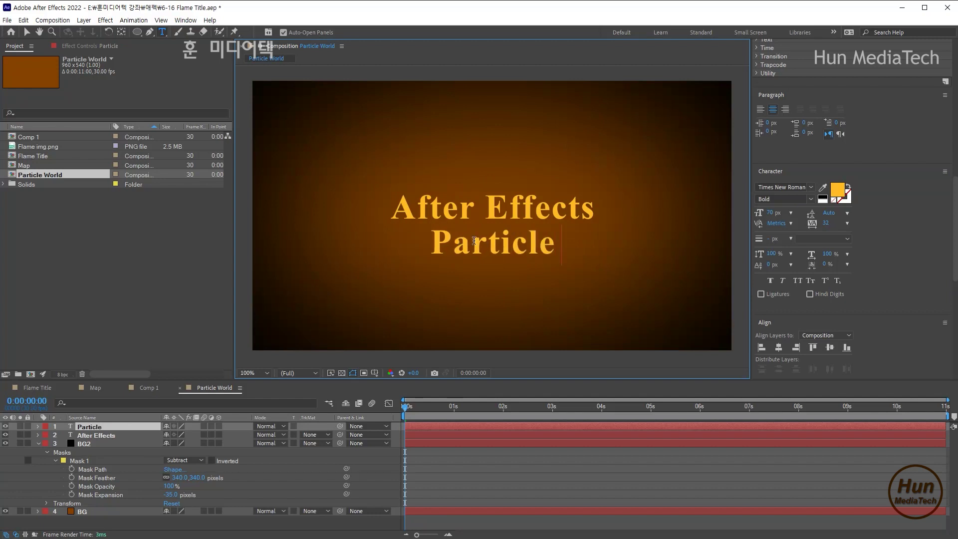
{"action": "type", "text": " World Ti"}
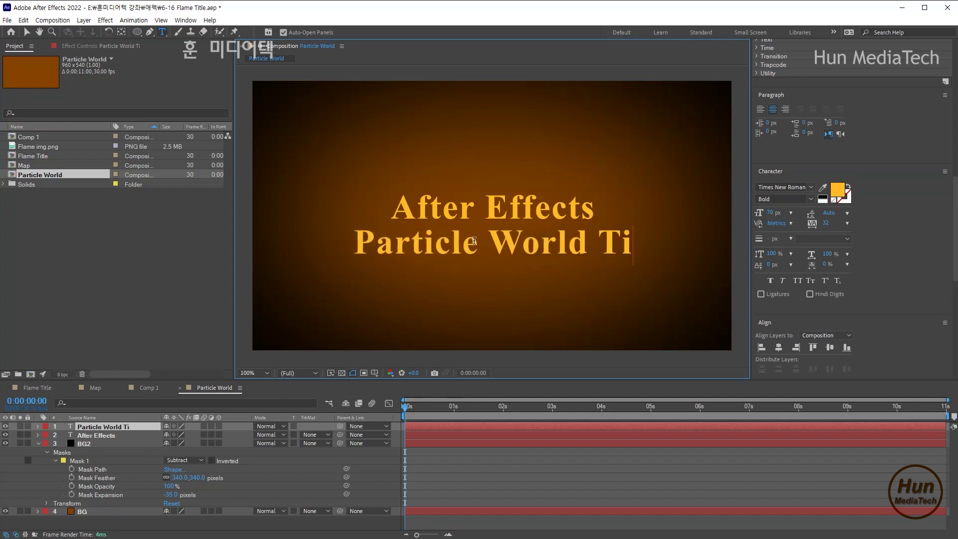
{"action": "type", "text": "tle"}
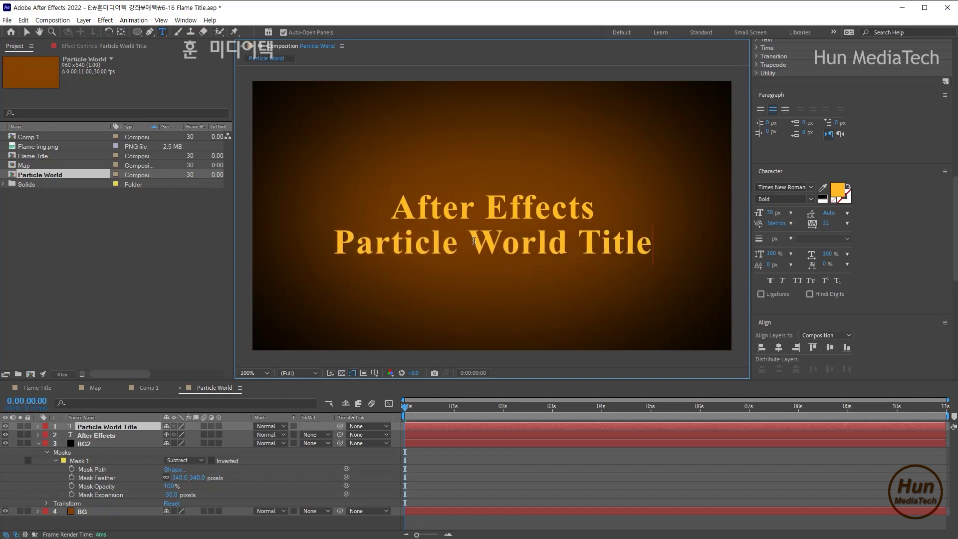
{"action": "left_click", "coordinate": [28, 33]}
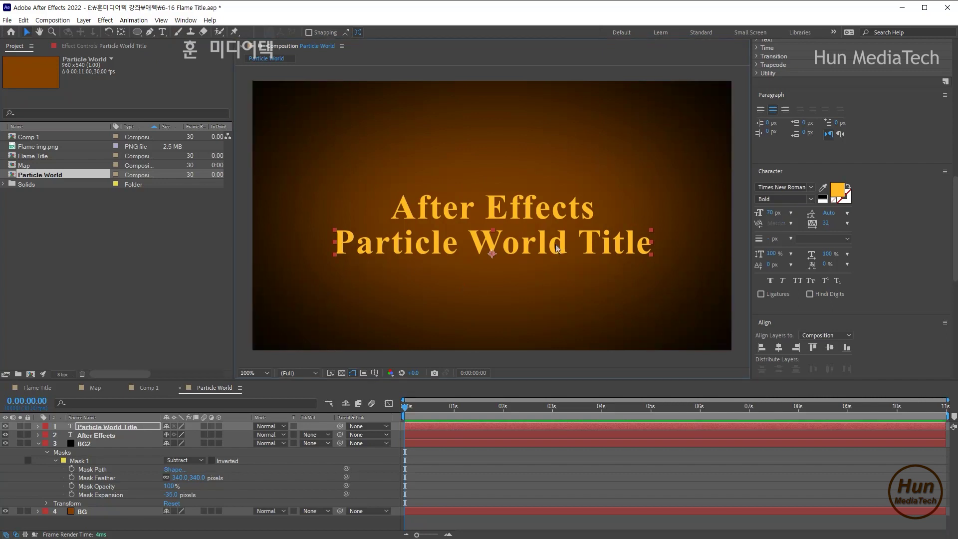
Step: Align the two text layers' horizontal centers, undo their vertical alignment, and place After Effects above Particle World Title in the layer stack
{"action": "left_click", "coordinate": [548, 210], "text": "shift"}
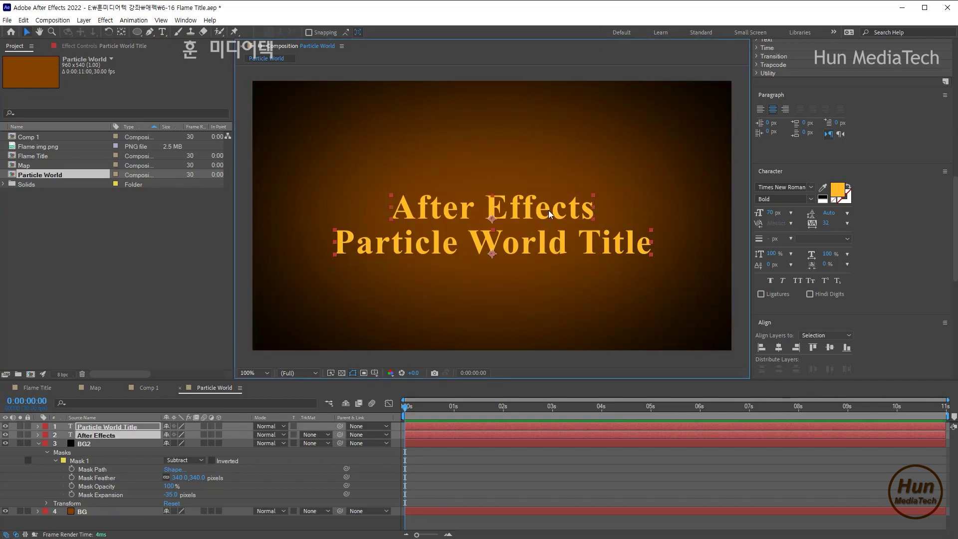
{"action": "left_click", "coordinate": [780, 349]}
{"action": "left_click", "coordinate": [829, 349]}
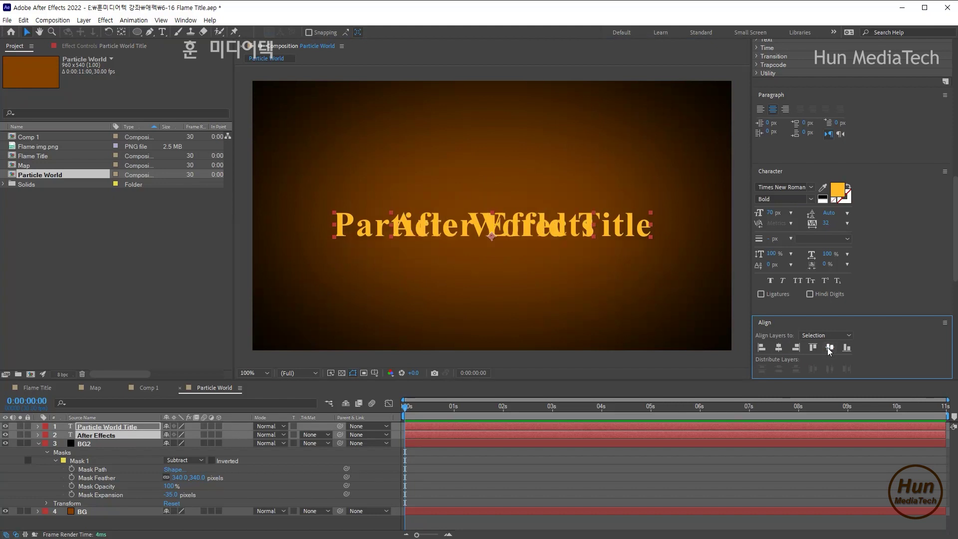
{"action": "key", "text": "ctrl+z"}
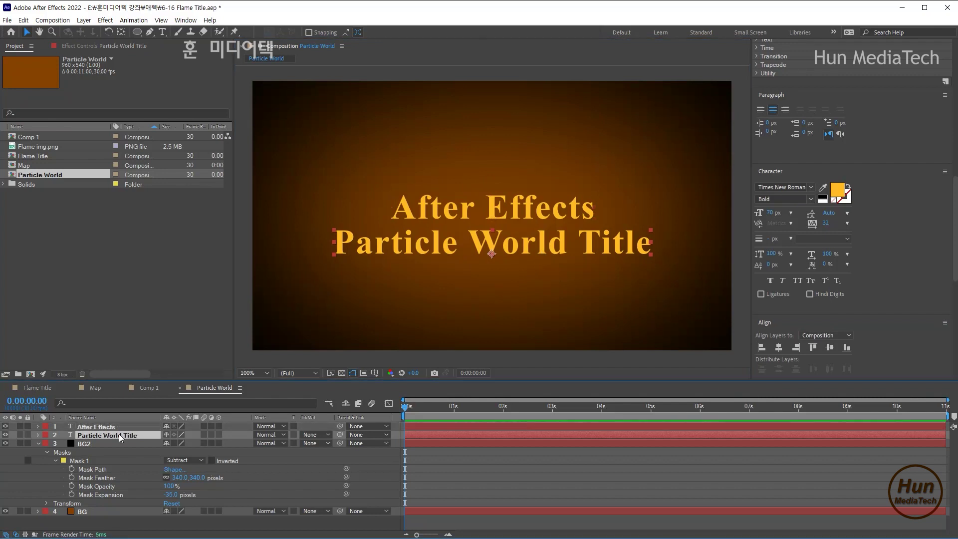
{"action": "left_click", "coordinate": [119, 434]}
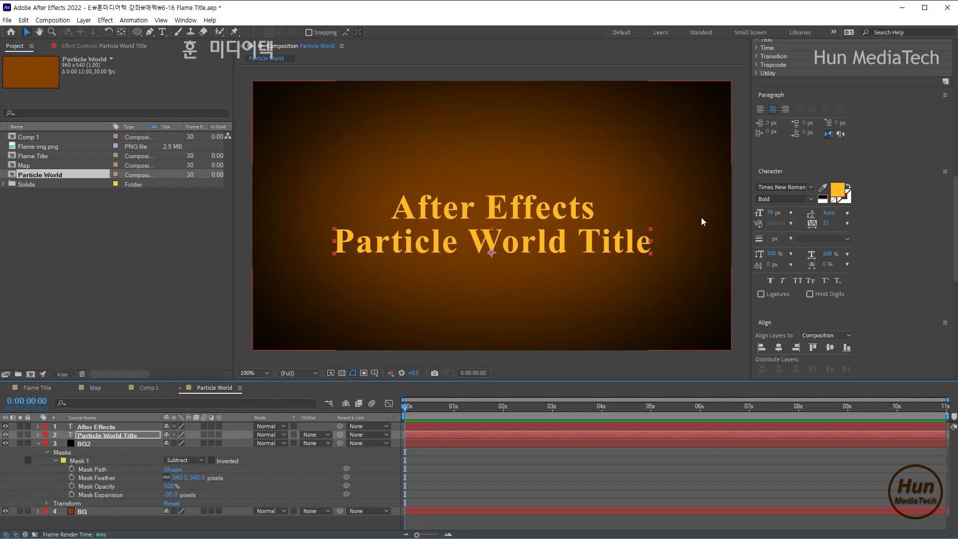
Step: Create a new 960 x 540 px solid named Particle in orange, hex FF9F23
{"action": "left_click", "coordinate": [83, 20]}
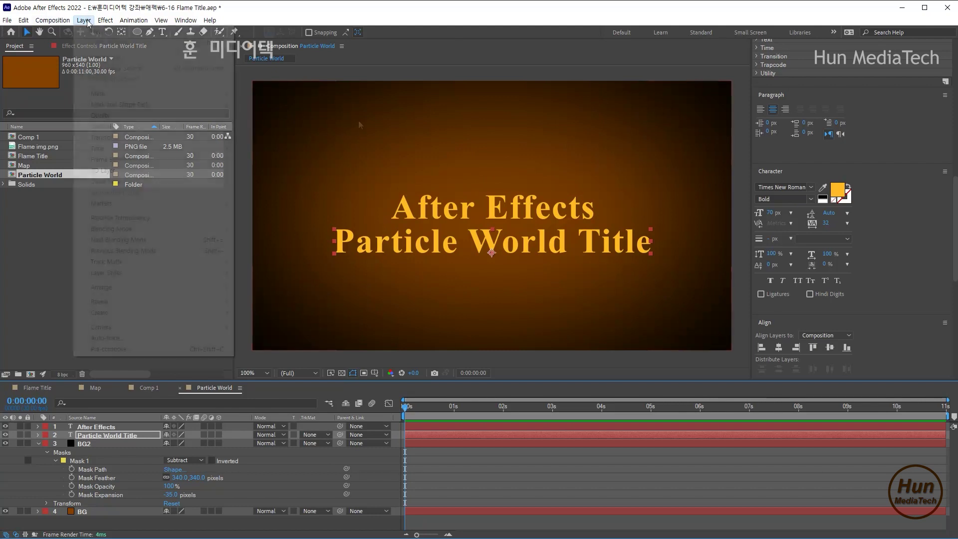
{"action": "mouse_move", "coordinate": [199, 31]}
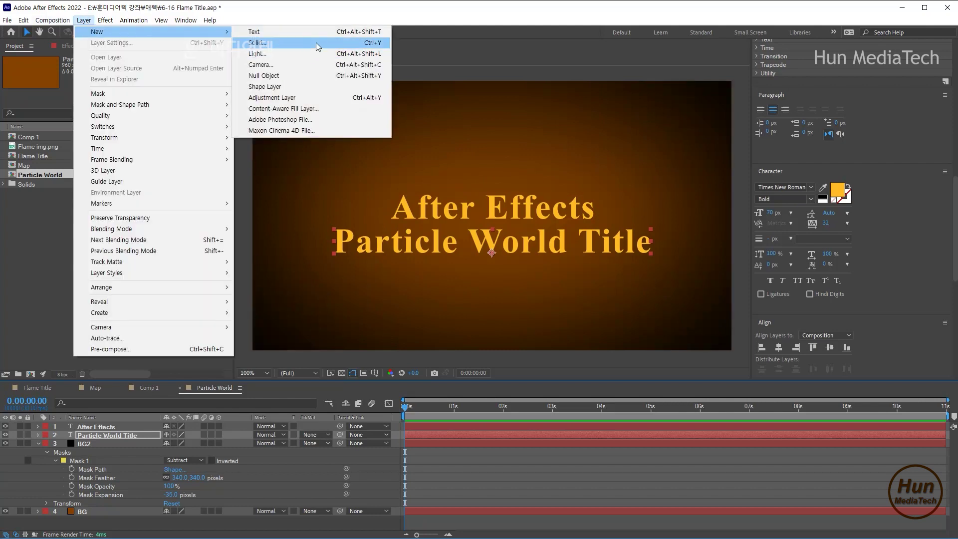
{"action": "left_click", "coordinate": [316, 43]}
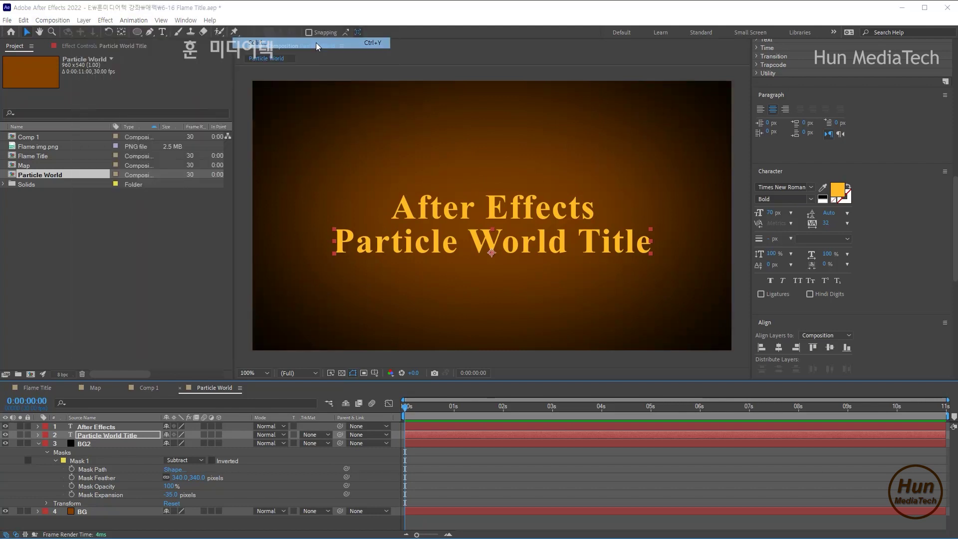
{"action": "type", "text": "Parti"}
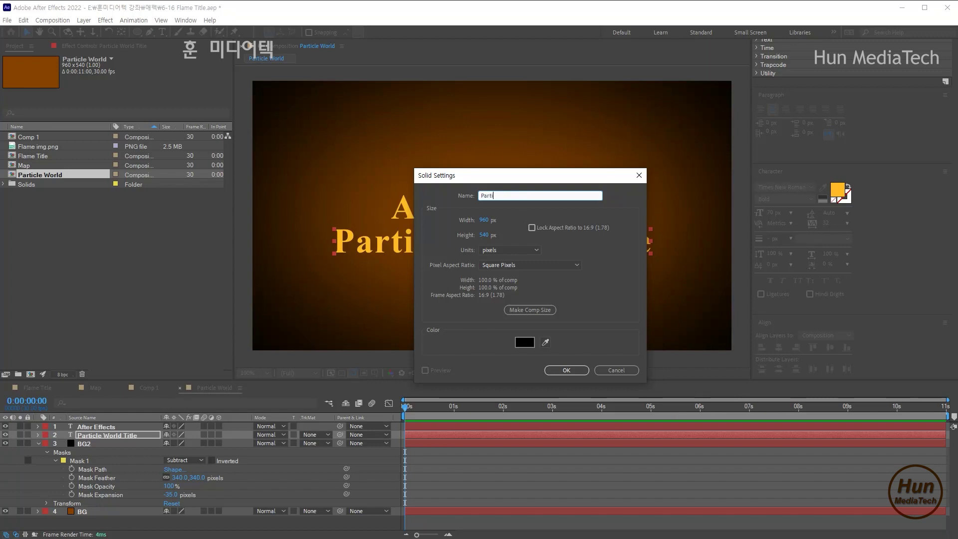
{"action": "type", "text": "cle"}
{"action": "left_click", "coordinate": [524, 413]}
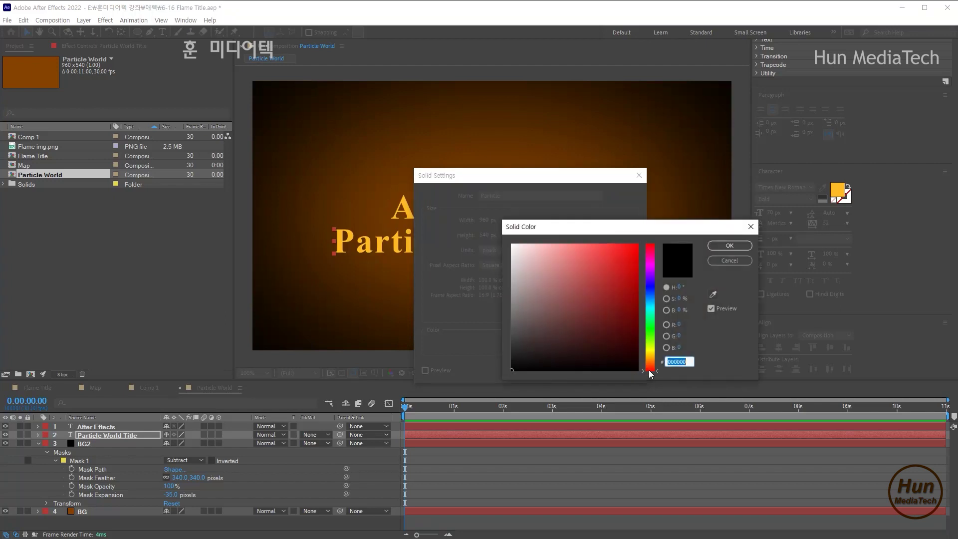
{"action": "left_click_drag", "start_coordinate": [649, 370], "coordinate": [650, 359]}
{"action": "mouse_move", "coordinate": [618, 265]}
{"action": "left_mouse_down"}
{"action": "mouse_move", "coordinate": [629, 236]}
{"action": "mouse_move", "coordinate": [620, 219]}
{"action": "left_mouse_up"}
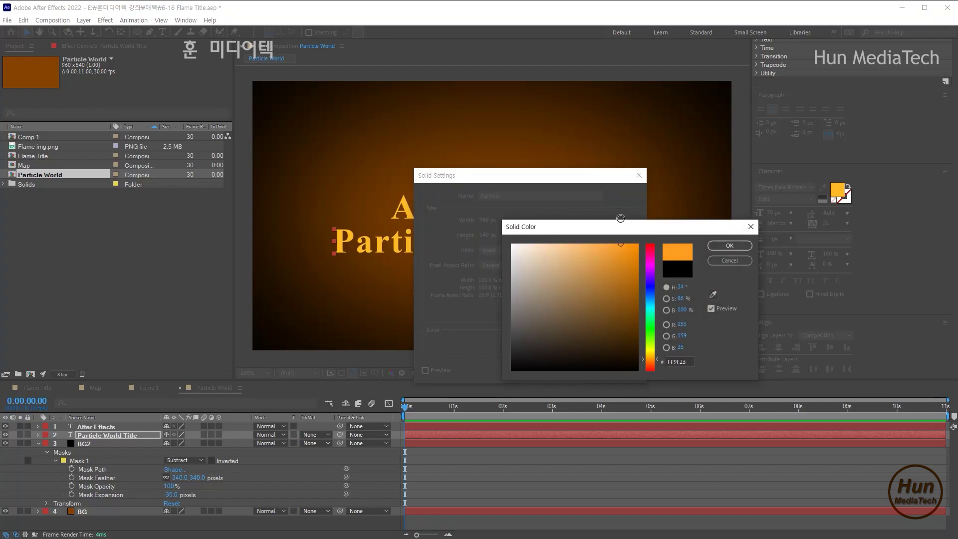
{"action": "left_click", "coordinate": [729, 246]}
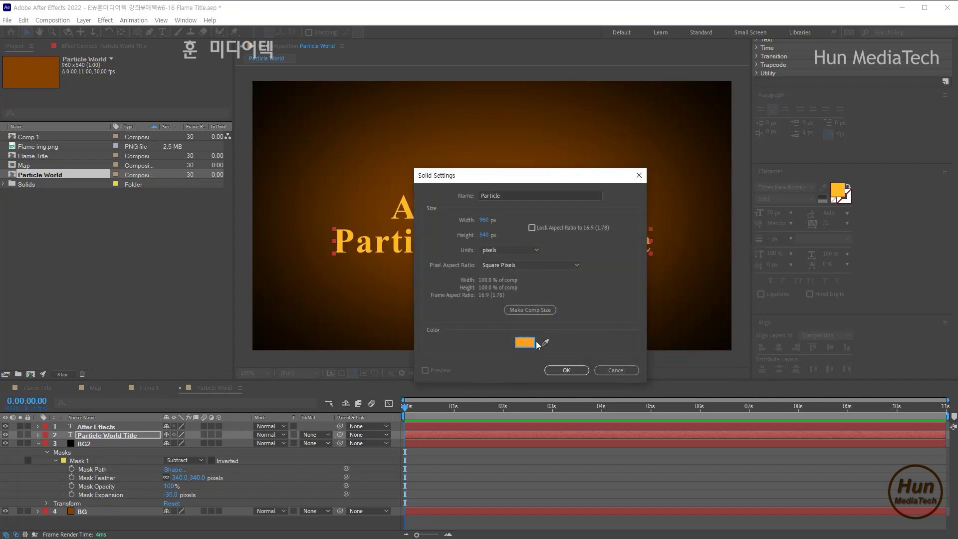
{"action": "left_click", "coordinate": [566, 371]}
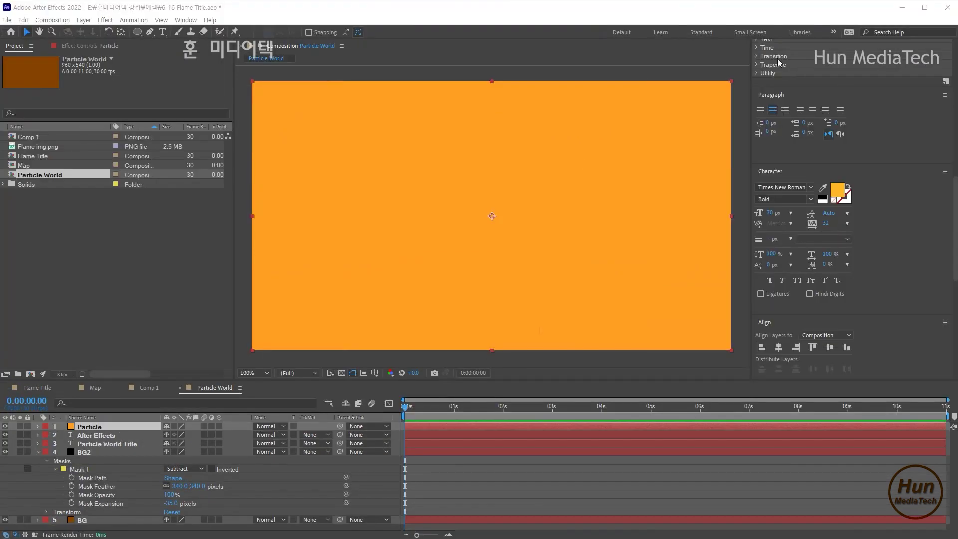
Step: Apply the CC Particle World simulation effect to the Particle solid and preview the first two seconds
{"action": "scroll", "coordinate": [816, 151], "scroll_direction": "up", "scroll_amount": 6}
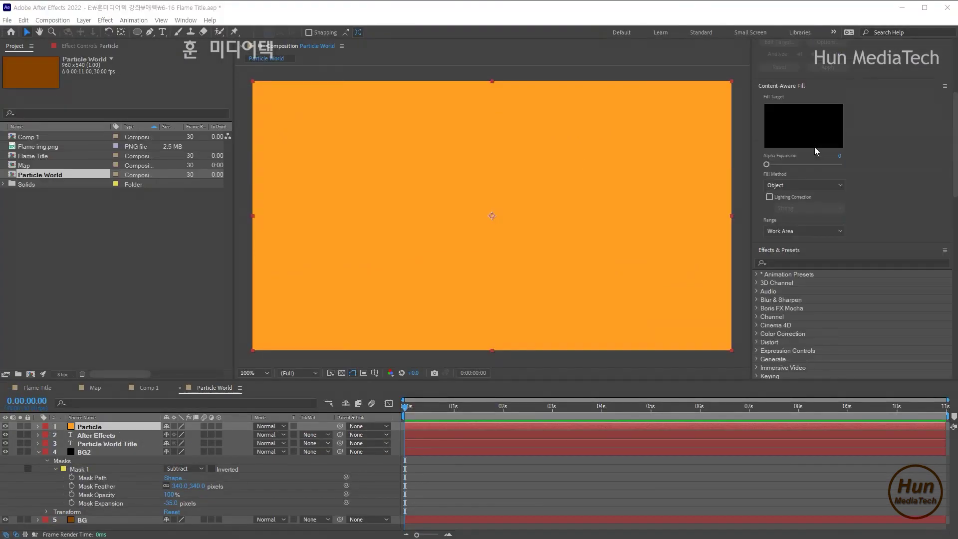
{"action": "scroll", "coordinate": [815, 151], "scroll_direction": "down", "scroll_amount": 10}
{"action": "scroll", "coordinate": [840, 192], "scroll_direction": "down", "scroll_amount": 1}
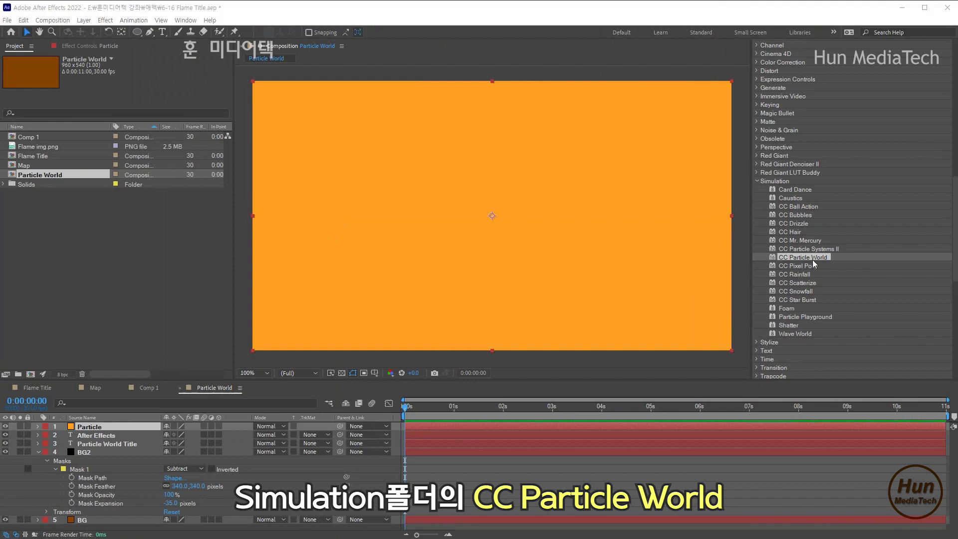
{"action": "left_click_drag", "start_coordinate": [813, 264], "coordinate": [610, 240]}
{"action": "key", "text": "space"}
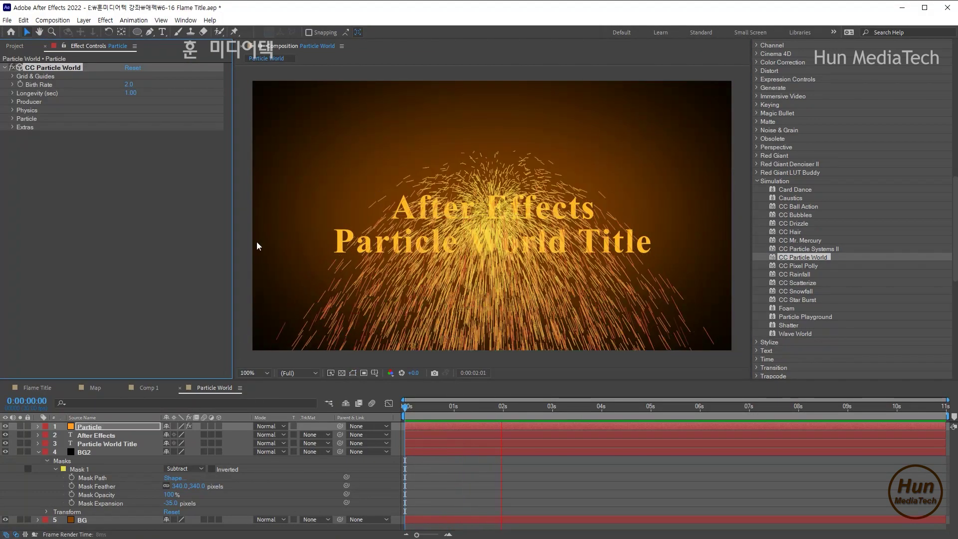
{"action": "key", "text": "space"}
Step: Widen the effect settings area and turn off the Axis Box, Grid and Horizon guides of CC Particle World
{"action": "left_click_drag", "start_coordinate": [231, 247], "coordinate": [250, 246]}
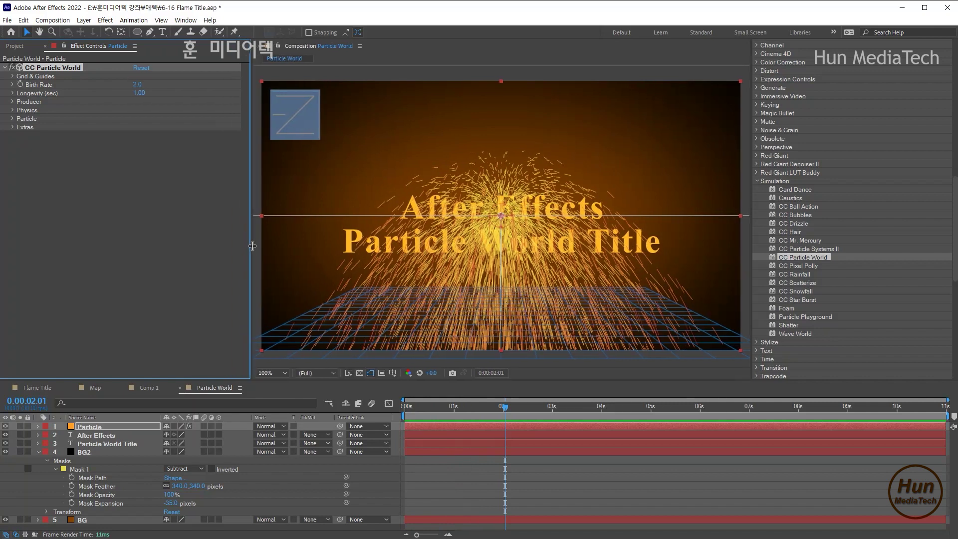
{"action": "left_click", "coordinate": [13, 76]}
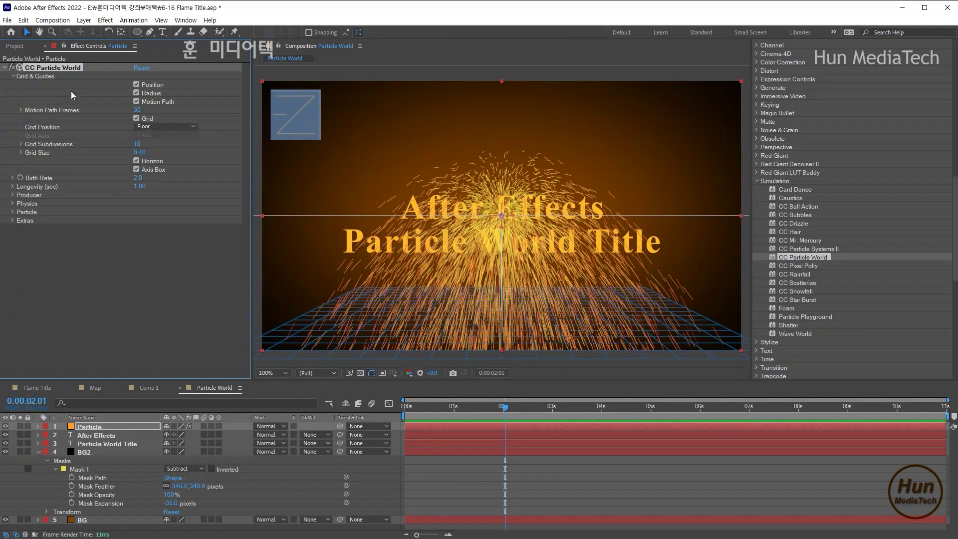
{"action": "left_click", "coordinate": [137, 170]}
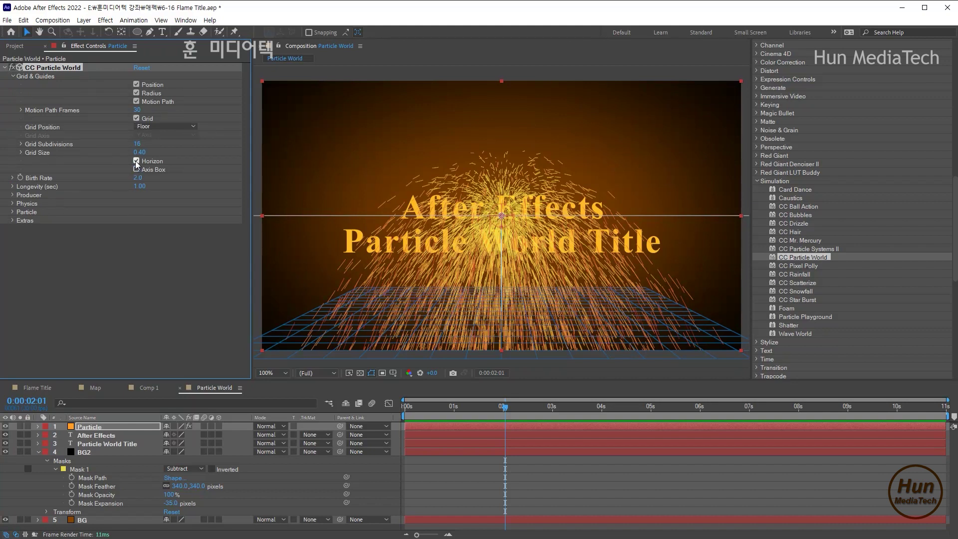
{"action": "left_click", "coordinate": [137, 118]}
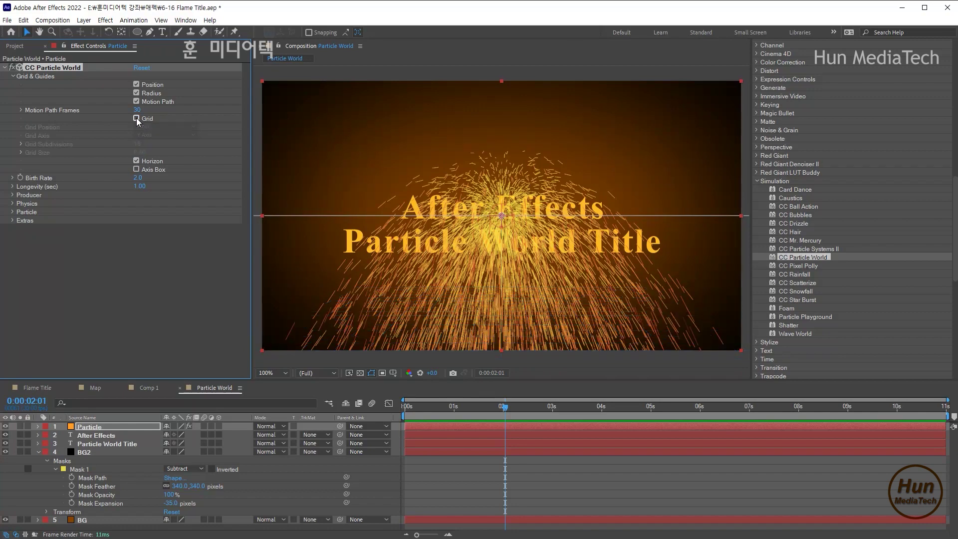
{"action": "left_click", "coordinate": [136, 161]}
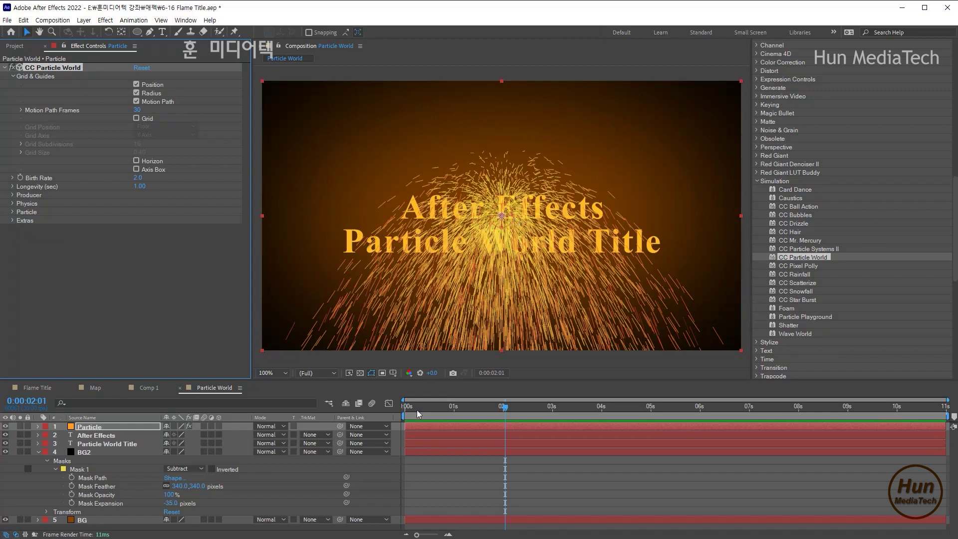
Step: Preview the particles from the start, stopping at 0:00:00:27, and set the Particle Type to Lens Convex
{"action": "left_click_drag", "start_coordinate": [418, 414], "coordinate": [399, 403]}
{"action": "key", "text": "space"}
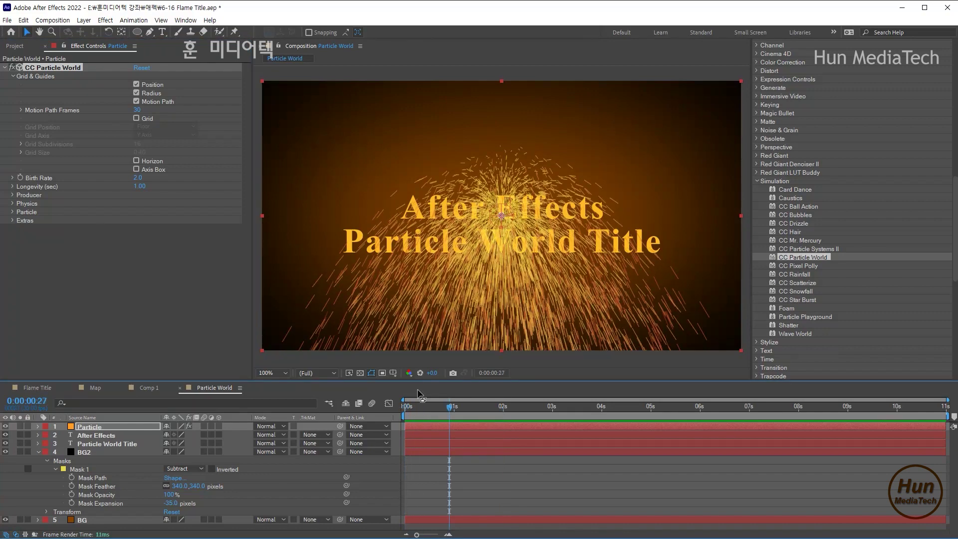
{"action": "left_click", "coordinate": [13, 213]}
{"action": "left_click", "coordinate": [172, 222]}
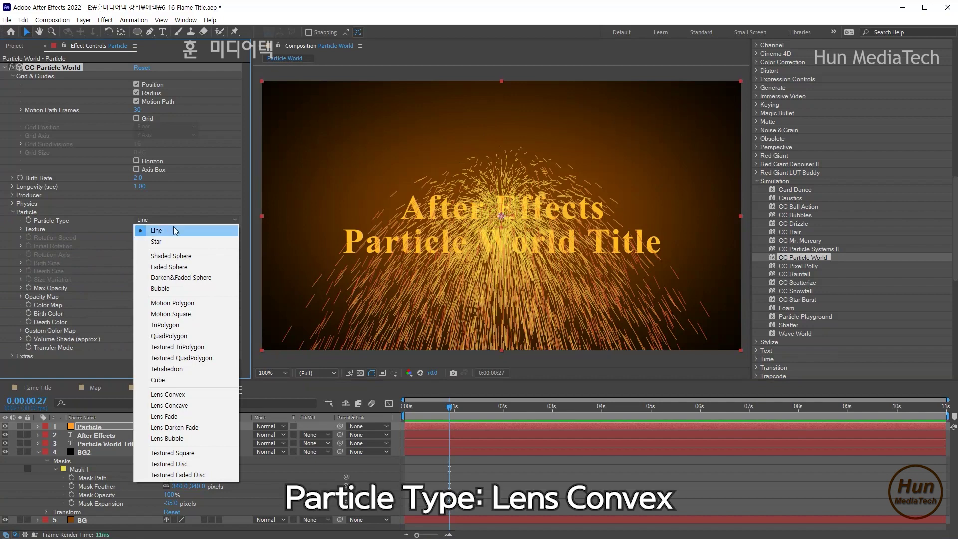
{"action": "left_click", "coordinate": [191, 394]}
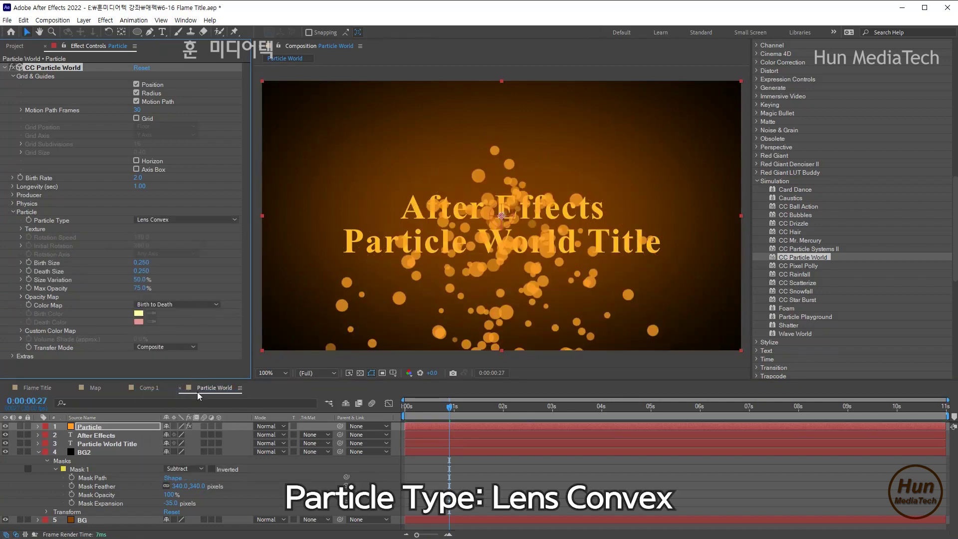
{"action": "left_click", "coordinate": [217, 219]}
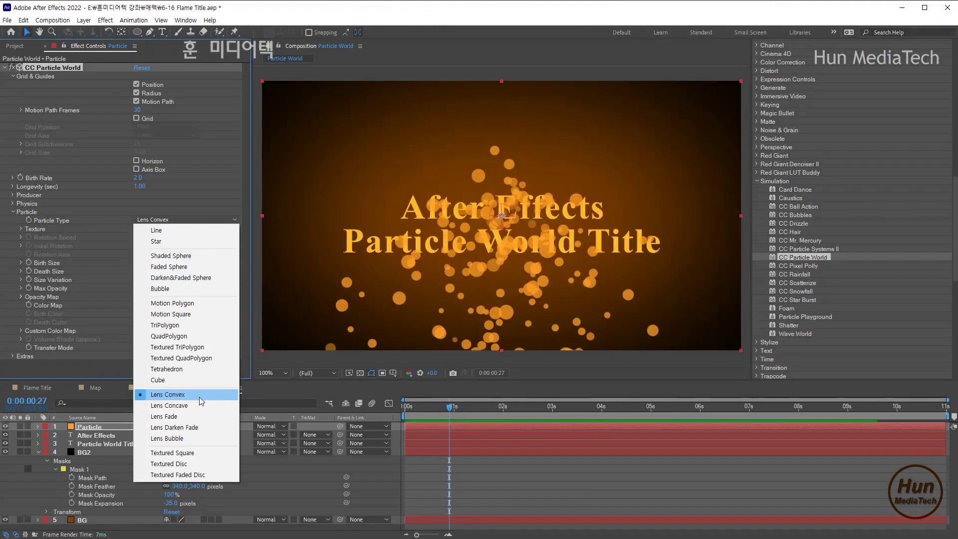
{"action": "left_click", "coordinate": [199, 397]}
Step: Set the particles' Birth Size to 0.21 and Death Size to 0.24
{"action": "left_click", "coordinate": [21, 263]}
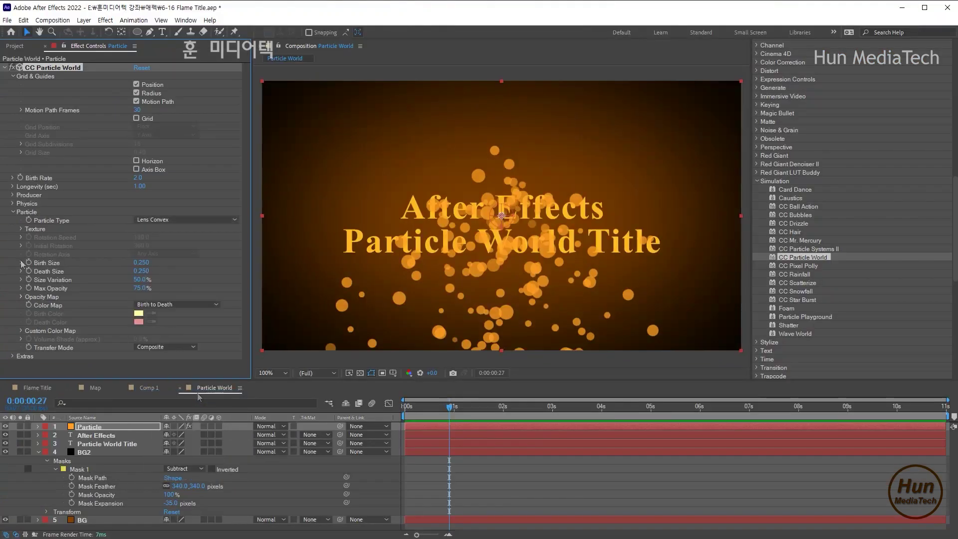
{"action": "left_click", "coordinate": [138, 263]}
{"action": "type", "text": "0.21"}
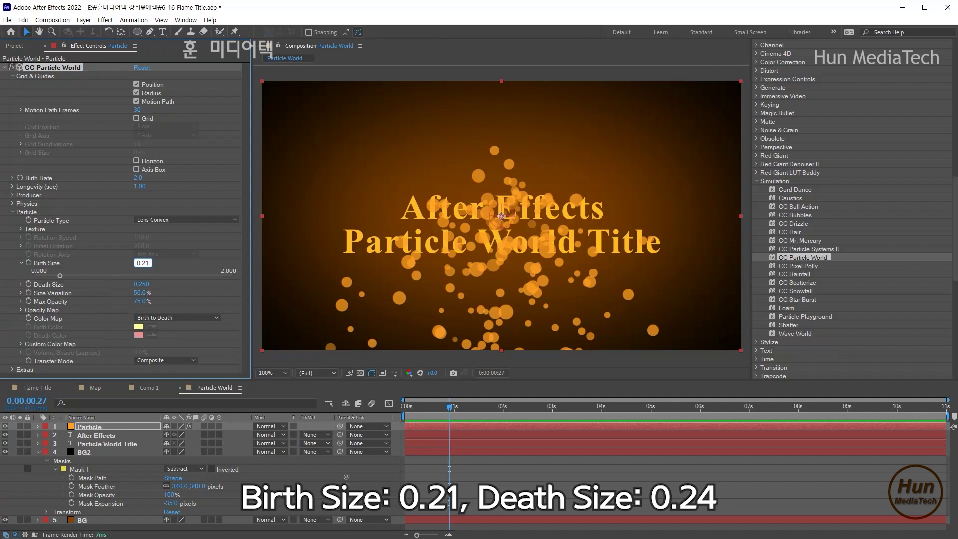
{"action": "key", "text": "Return"}
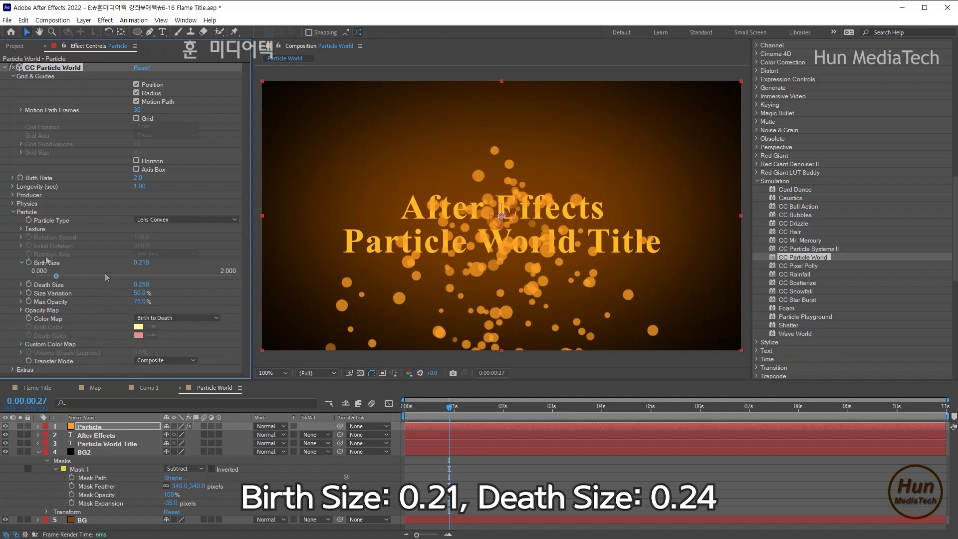
{"action": "left_click", "coordinate": [21, 285]}
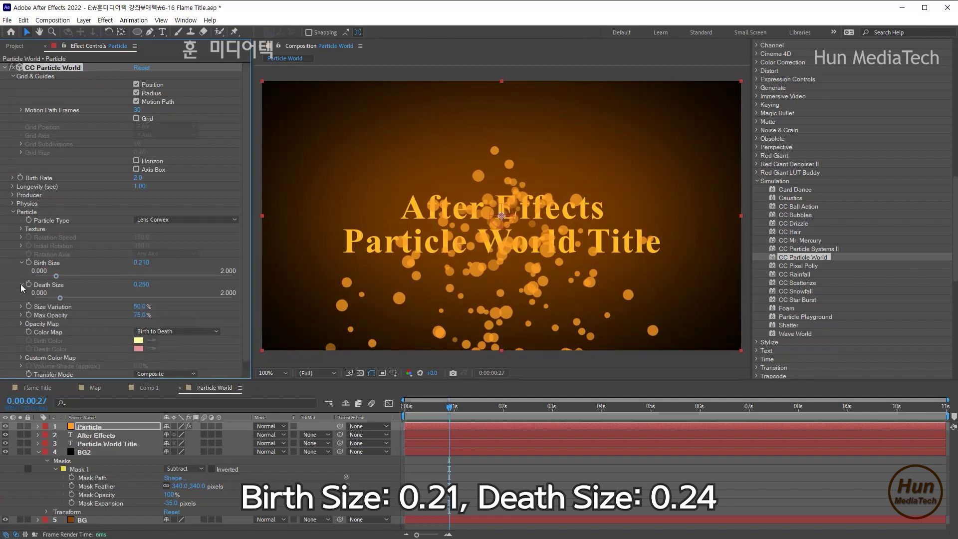
{"action": "left_click", "coordinate": [144, 286]}
{"action": "type", "text": "0.24"}
{"action": "key", "text": "Return"}
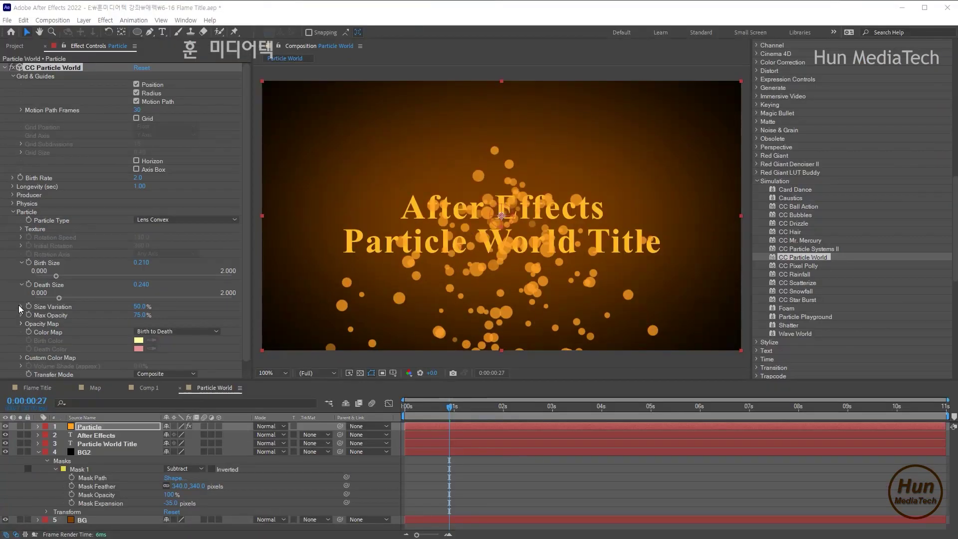
Step: Raise the particles' Size Variation to 100% and scrub through the first second to check it
{"action": "left_click", "coordinate": [14, 333]}
{"action": "left_click_drag", "start_coordinate": [134, 320], "coordinate": [245, 323]}
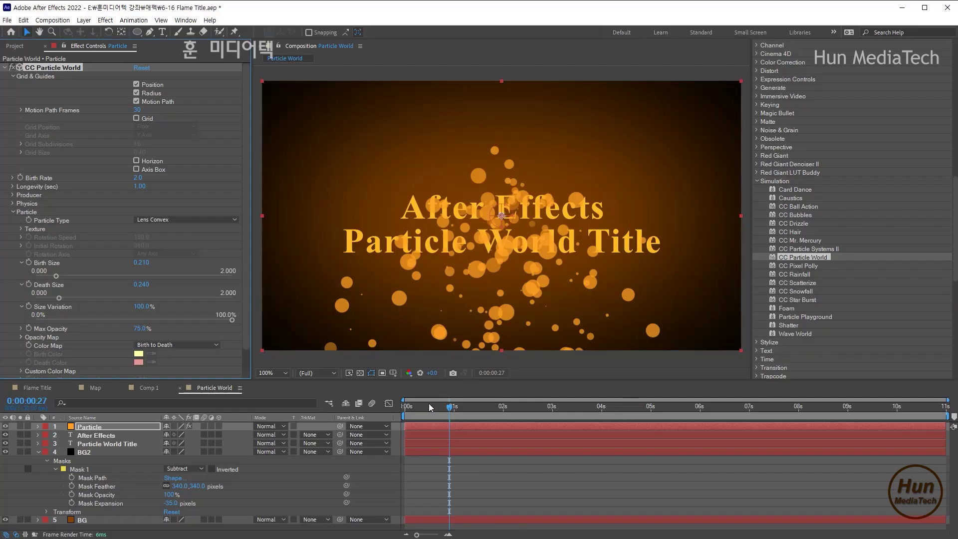
{"action": "left_click_drag", "start_coordinate": [410, 408], "coordinate": [455, 409]}
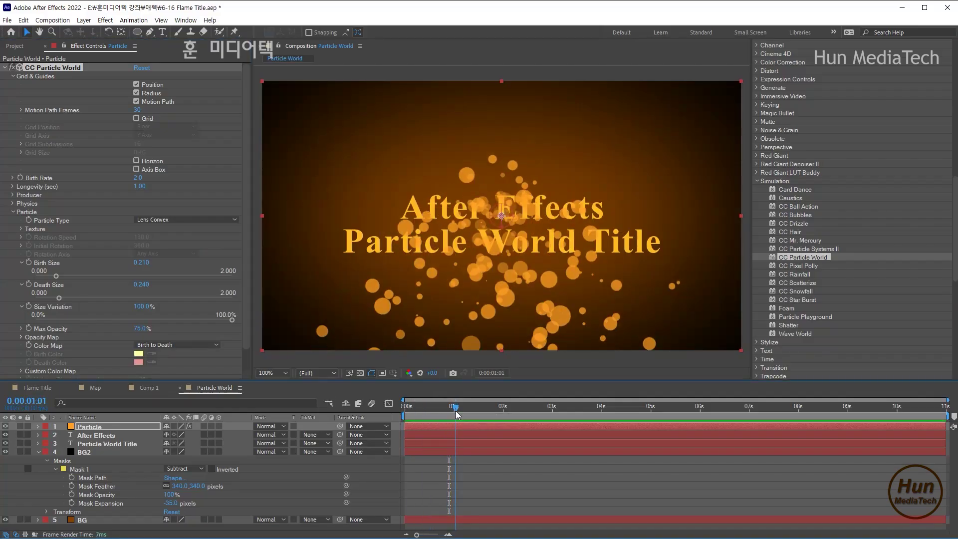
Step: Set the Physics Animation of CC Particle World to Twirly and scrub through the first two seconds
{"action": "left_click", "coordinate": [14, 204]}
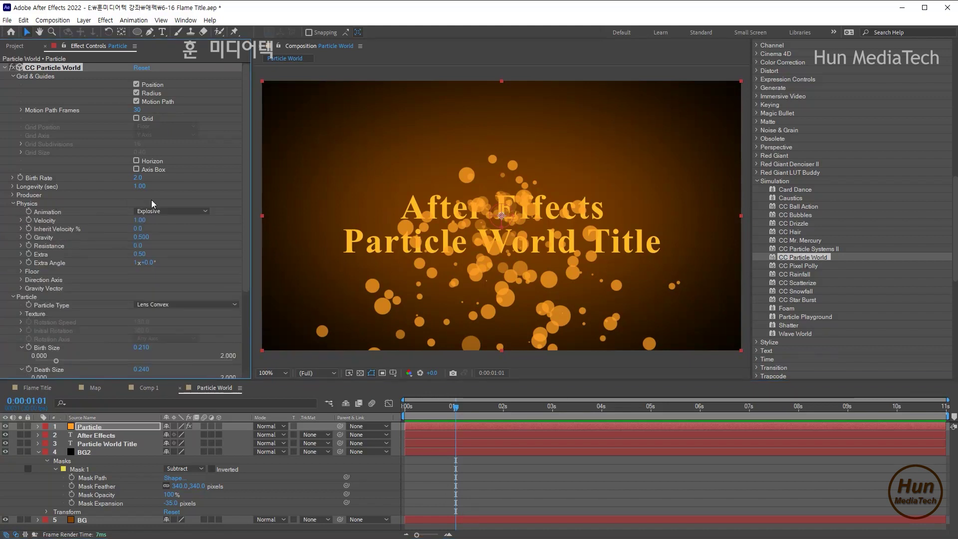
{"action": "left_click", "coordinate": [188, 213]}
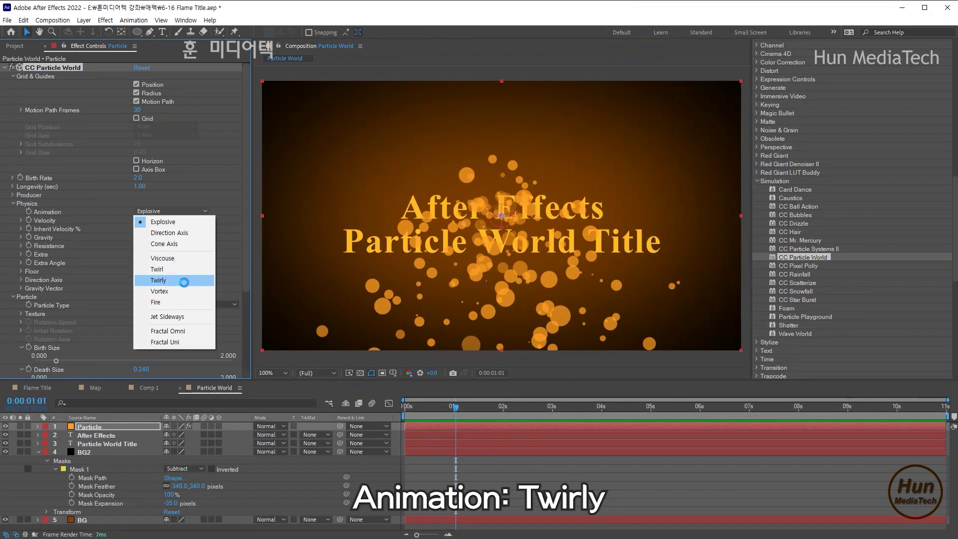
{"action": "left_click", "coordinate": [184, 281]}
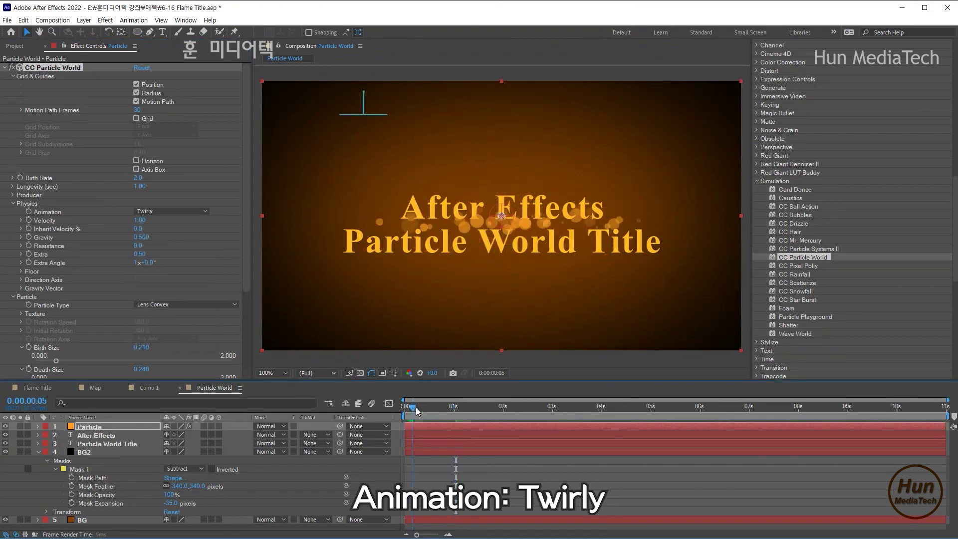
{"action": "left_click_drag", "start_coordinate": [415, 411], "coordinate": [513, 411]}
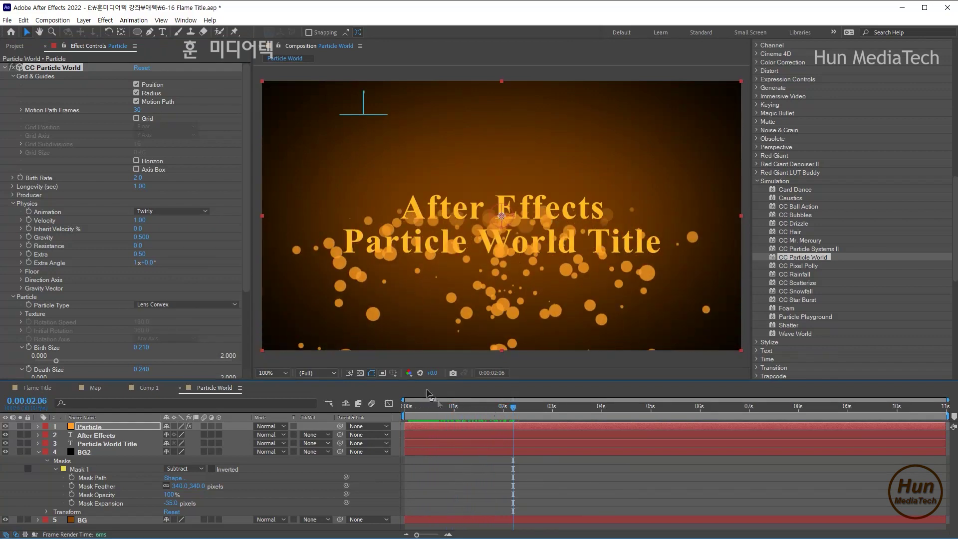
{"action": "left_click_drag", "start_coordinate": [432, 413], "coordinate": [466, 417]}
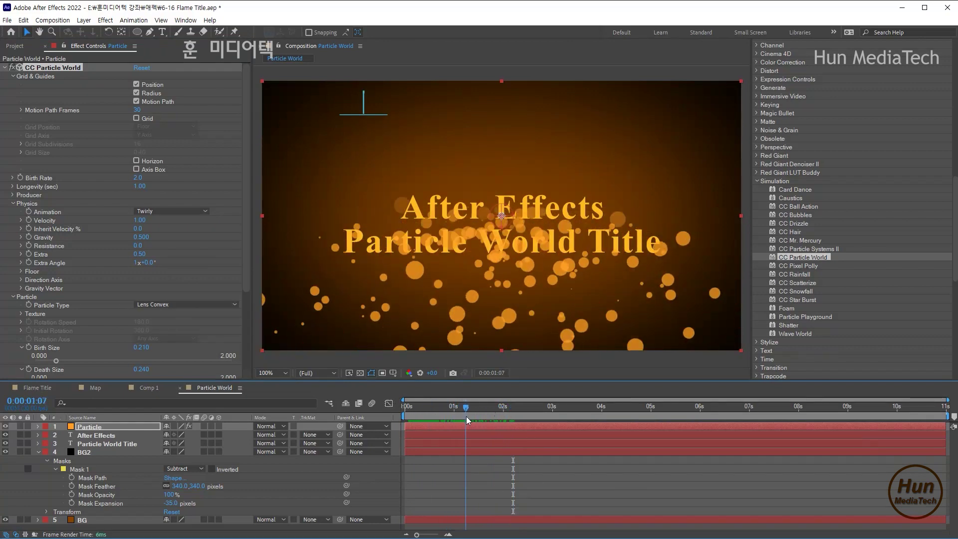
Step: Set the particles' Gravity to 0 in the Physics settings
{"action": "left_click", "coordinate": [21, 237]}
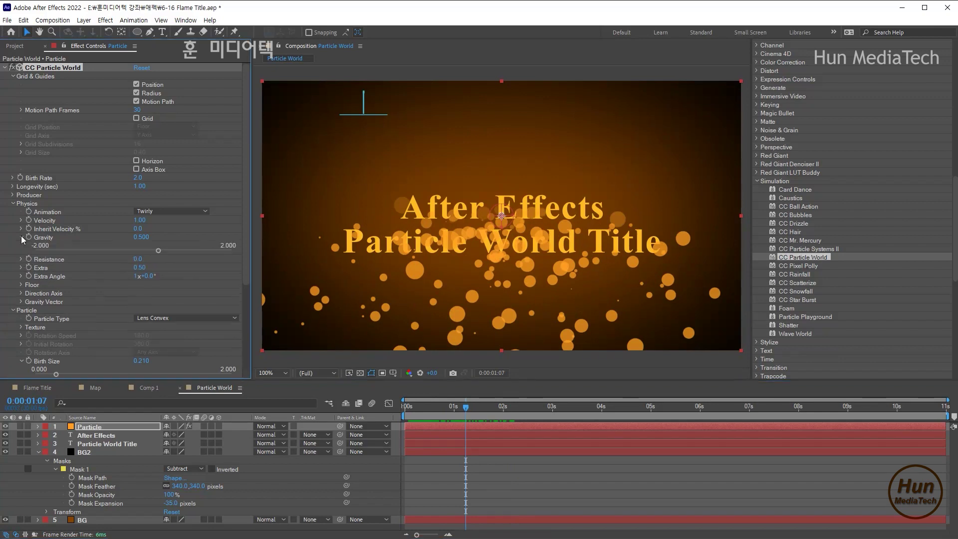
{"action": "left_click", "coordinate": [141, 237]}
{"action": "type", "text": "0"}
{"action": "key", "text": "Return"}
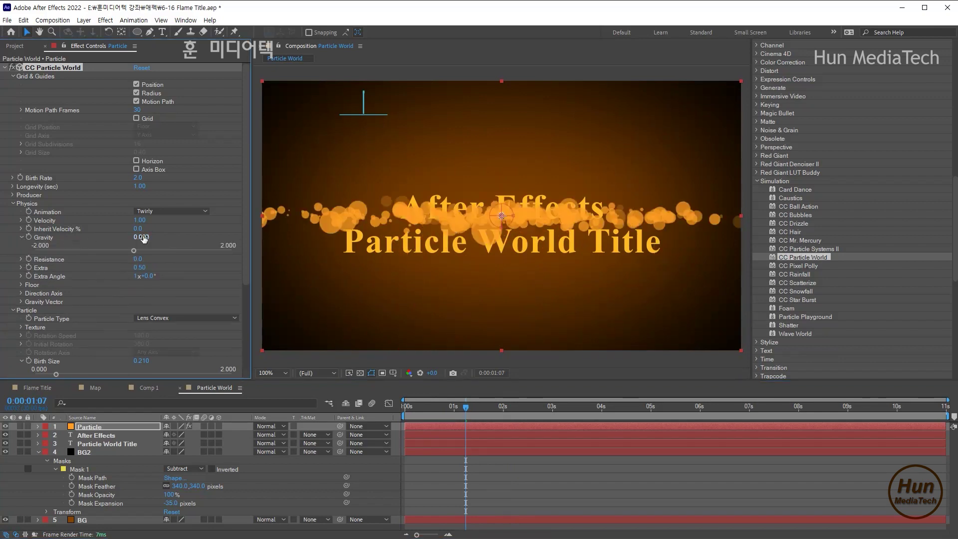
{"action": "left_click", "coordinate": [143, 237]}
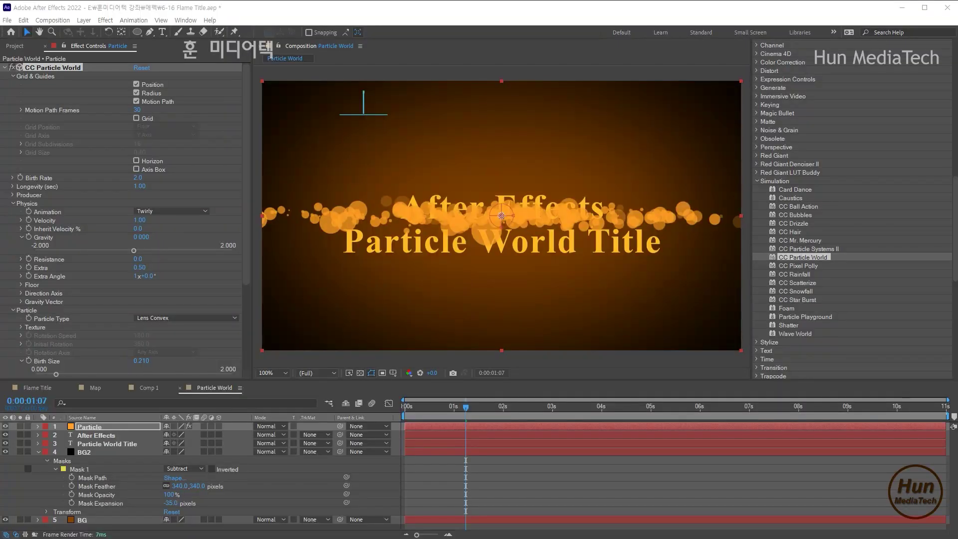
Step: Play back the twirling particles from near the start of the timeline to check their motion
{"action": "left_click", "coordinate": [697, 506]}
{"action": "key", "text": "space"}
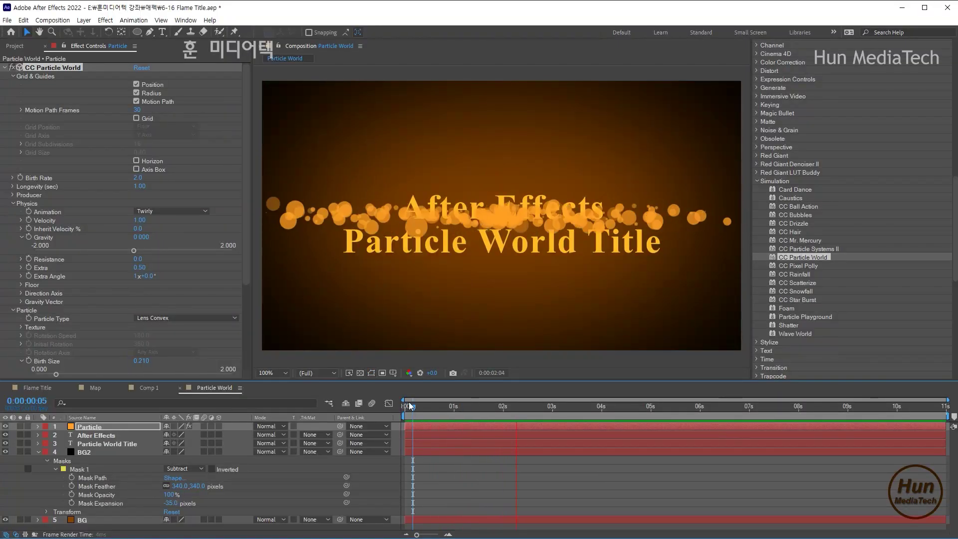
{"action": "key", "text": "space"}
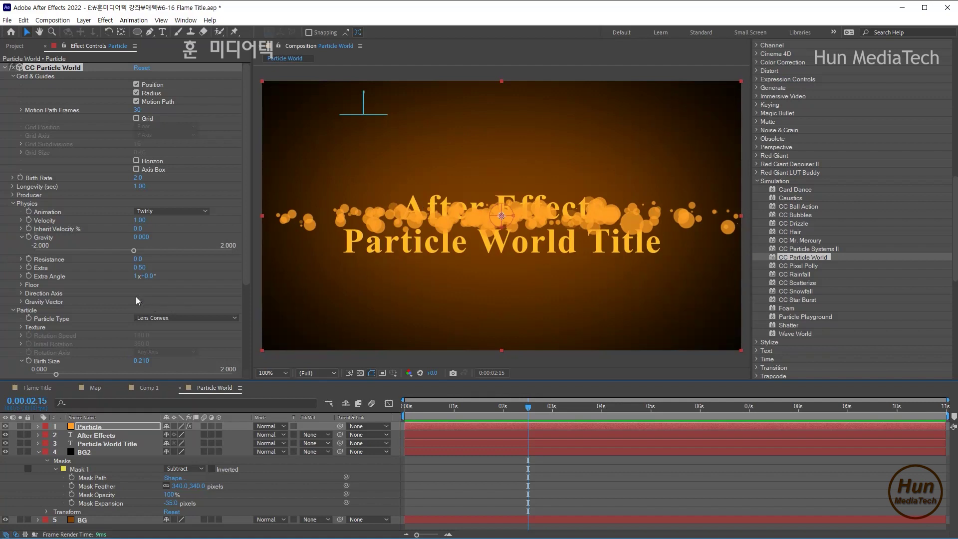
Step: Set the particles' Extra Angle to 0x +20° in the Physics settings and preview the result
{"action": "left_click", "coordinate": [21, 275]}
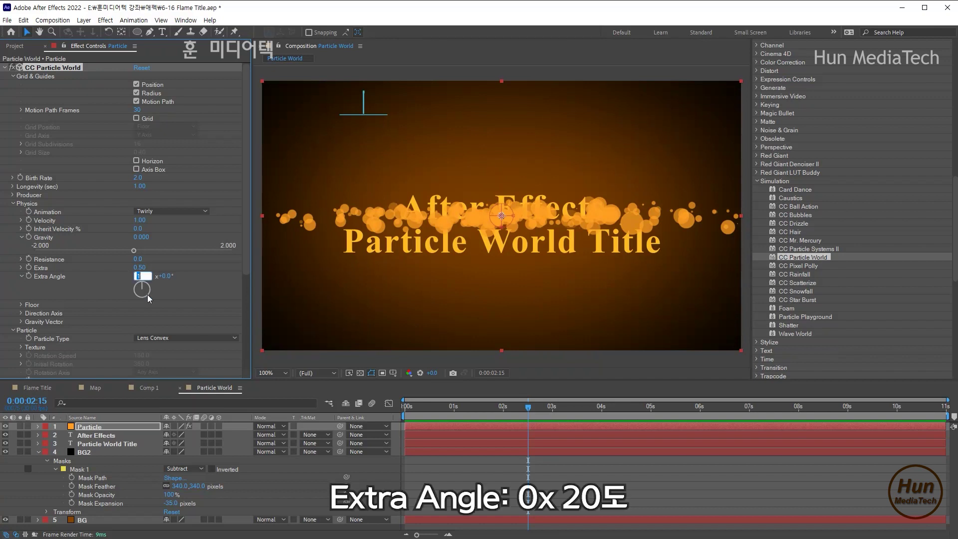
{"action": "type", "text": "0"}
{"action": "key", "text": "Return"}
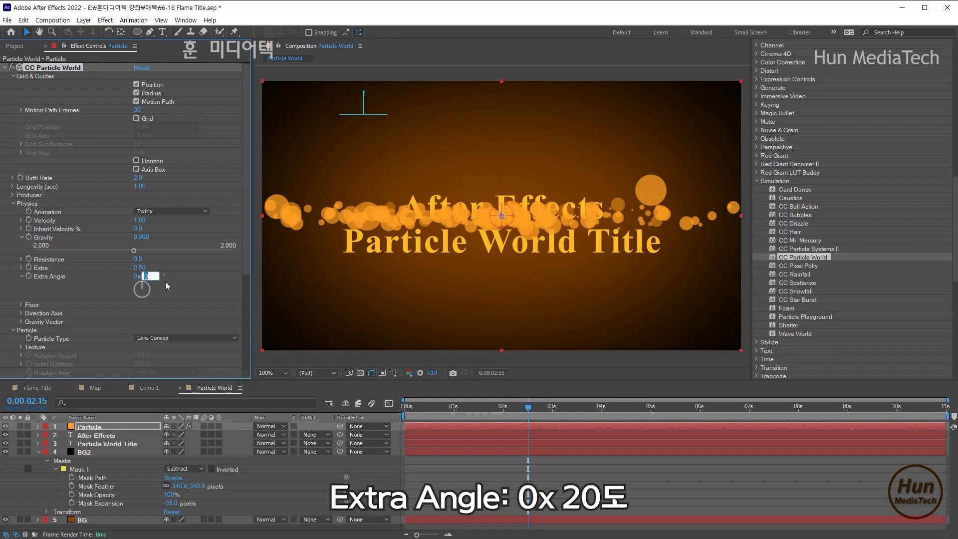
{"action": "type", "text": "20"}
{"action": "key", "text": "Return"}
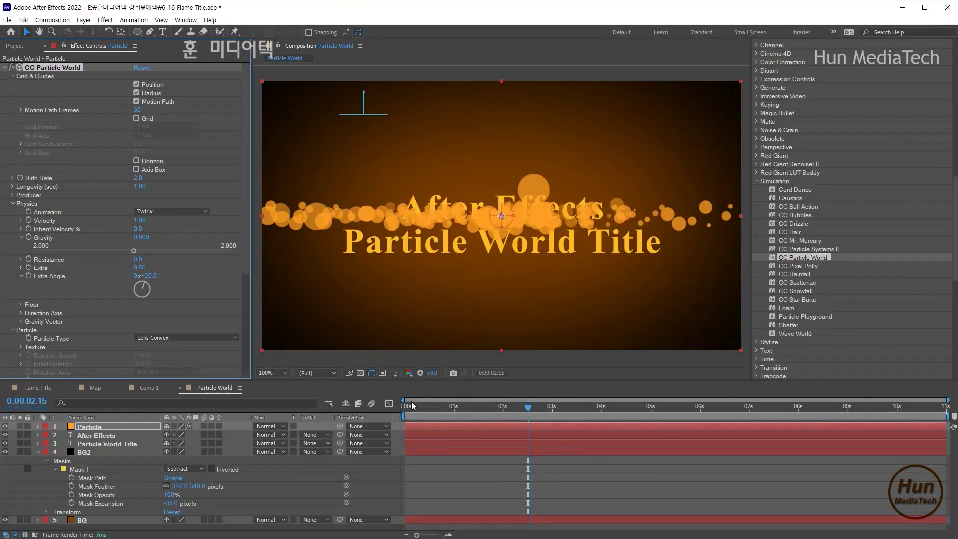
{"action": "left_click", "coordinate": [446, 409]}
{"action": "key", "text": "space"}
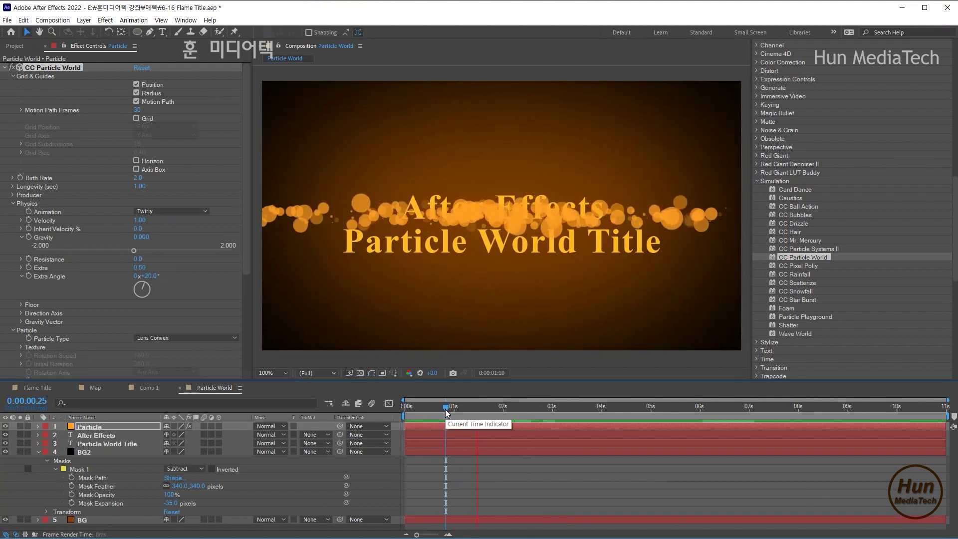
{"action": "key", "text": "space"}
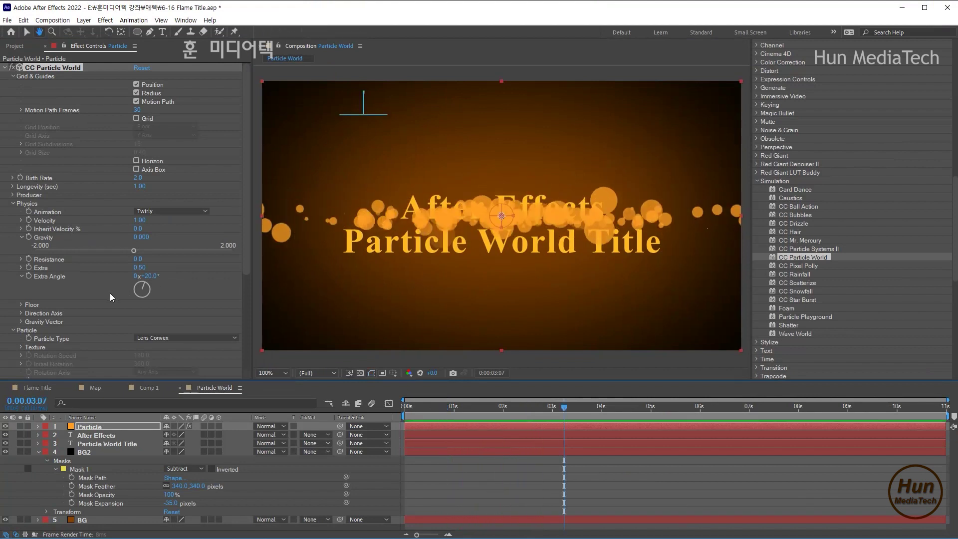
Step: Set the particles' Velocity to 0 and play back the animation to check it
{"action": "left_click", "coordinate": [22, 220]}
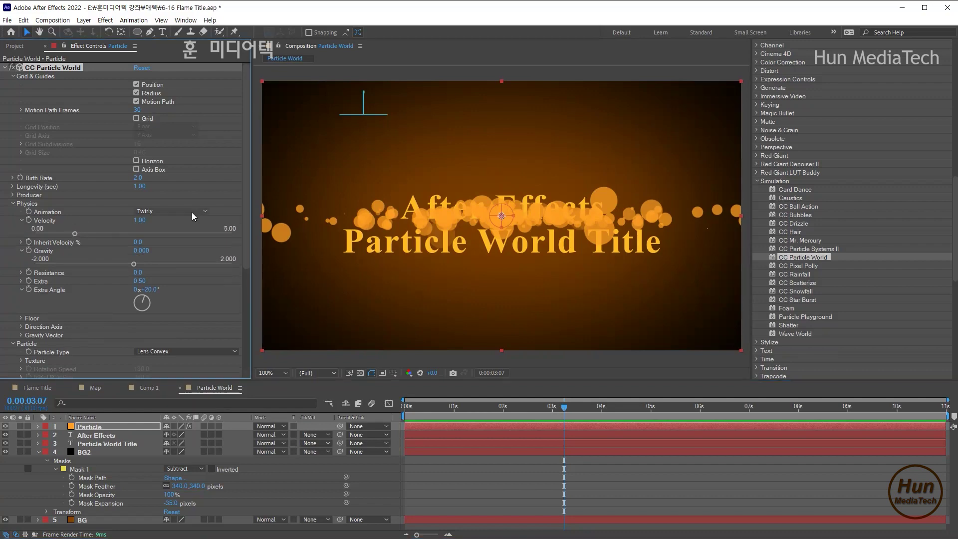
{"action": "left_click", "coordinate": [139, 220]}
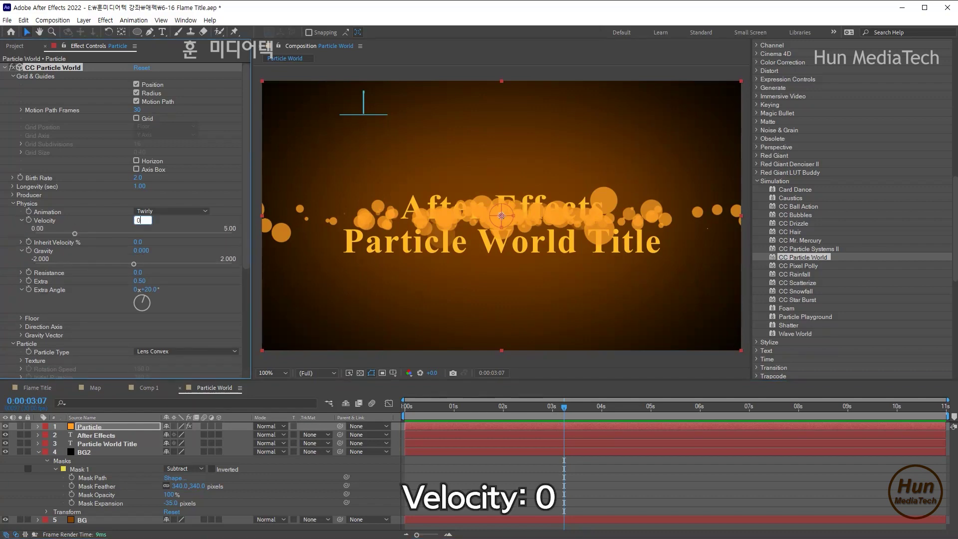
{"action": "type", "text": "0"}
{"action": "key", "text": "Return"}
{"action": "left_click", "coordinate": [139, 220]}
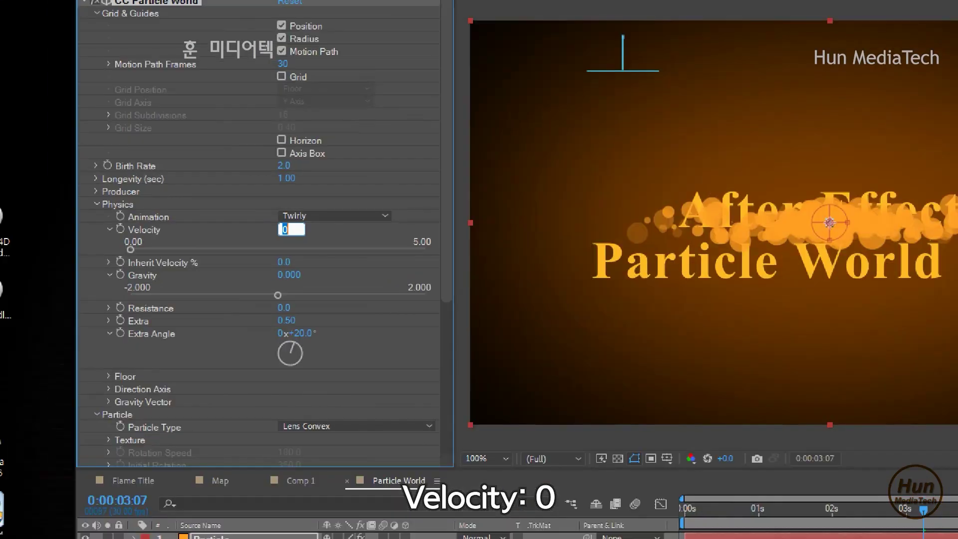
{"action": "key", "text": "Return"}
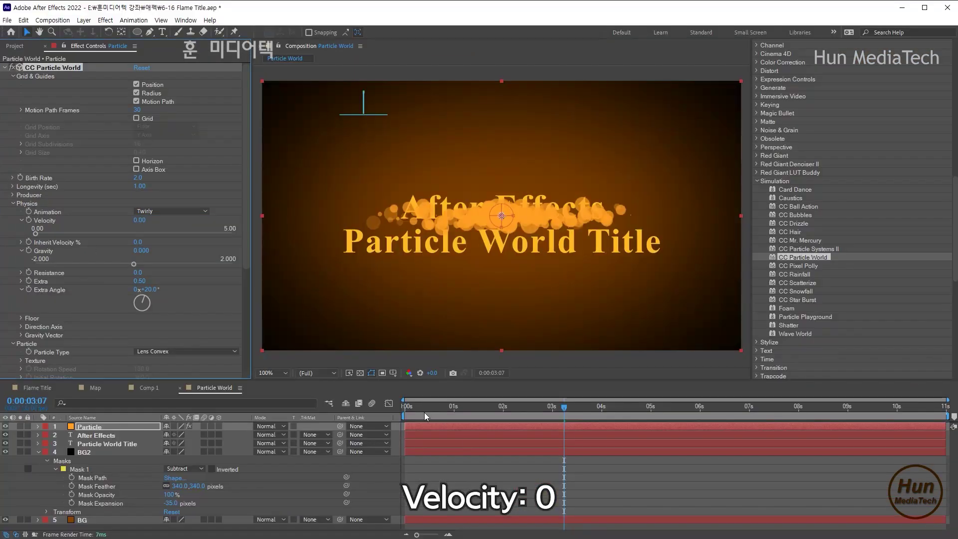
{"action": "left_click", "coordinate": [713, 514]}
{"action": "key", "text": "space"}
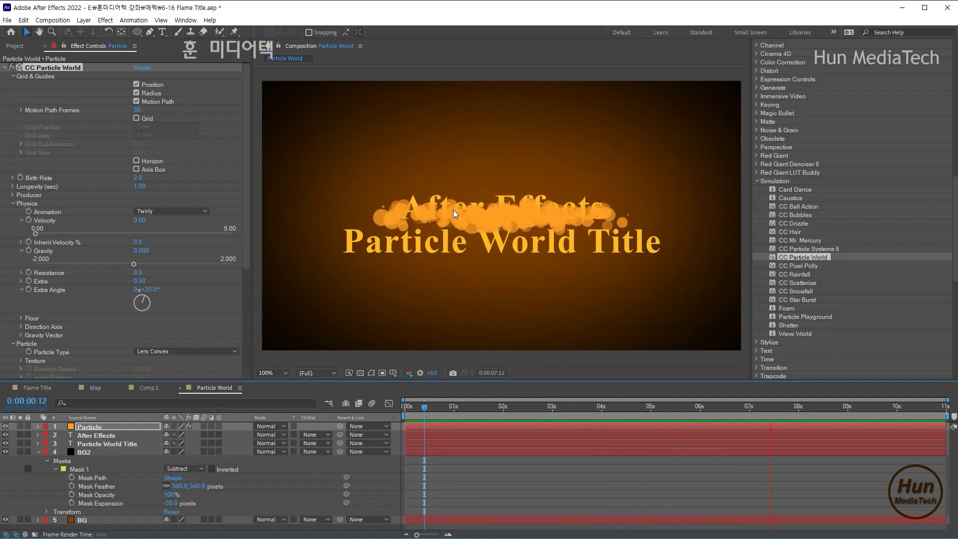
{"action": "key", "text": "space"}
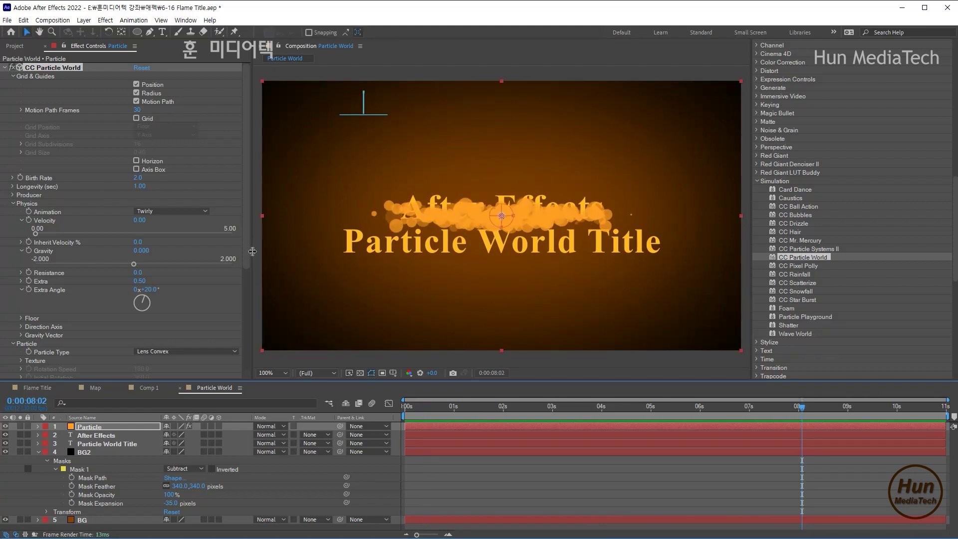
Step: Widen the effect settings and composition areas, and stretch the particle producer to a radius of about 0.502 in X and 0.283 in Y
{"action": "left_click_drag", "start_coordinate": [252, 250], "coordinate": [262, 251]}
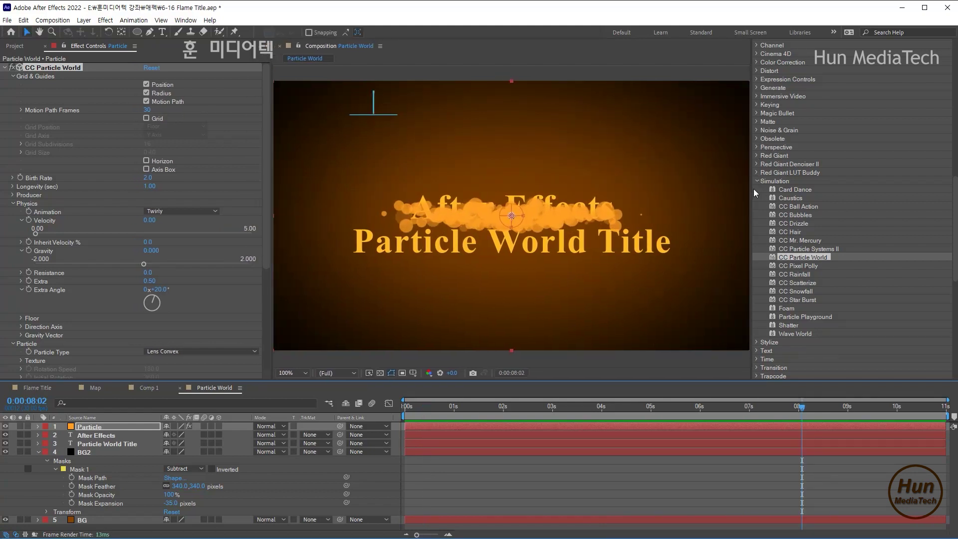
{"action": "left_click_drag", "start_coordinate": [751, 188], "coordinate": [846, 190]}
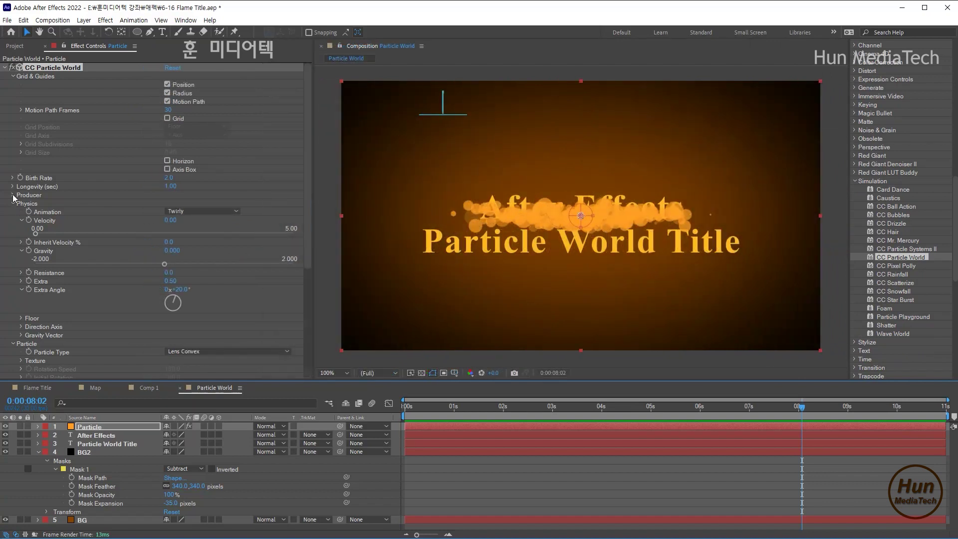
{"action": "left_click", "coordinate": [13, 195]}
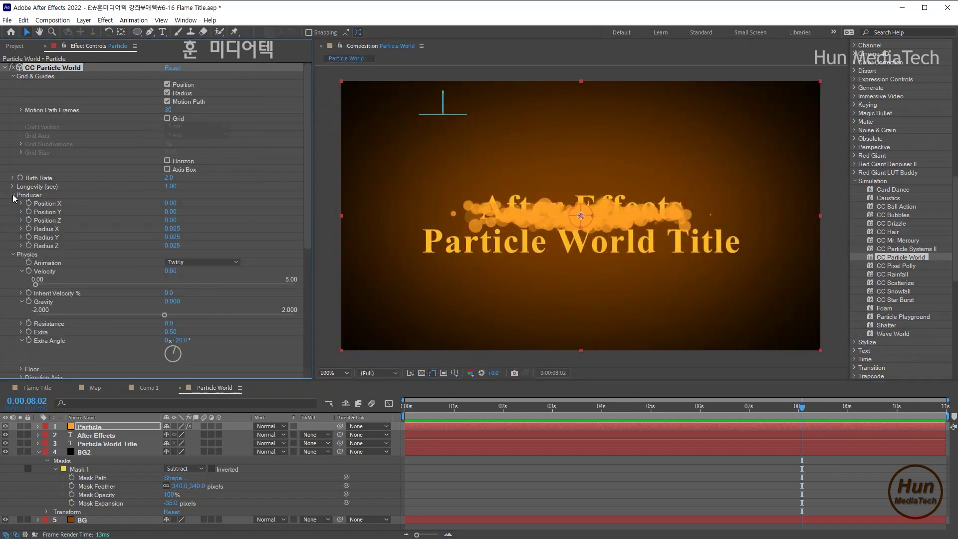
{"action": "left_click", "coordinate": [21, 228]}
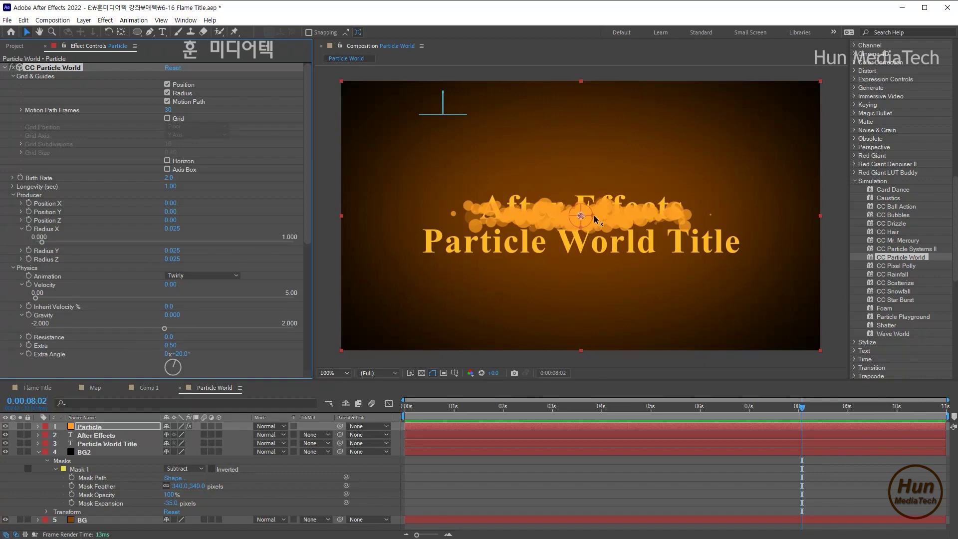
{"action": "left_click_drag", "start_coordinate": [592, 215], "coordinate": [608, 216]}
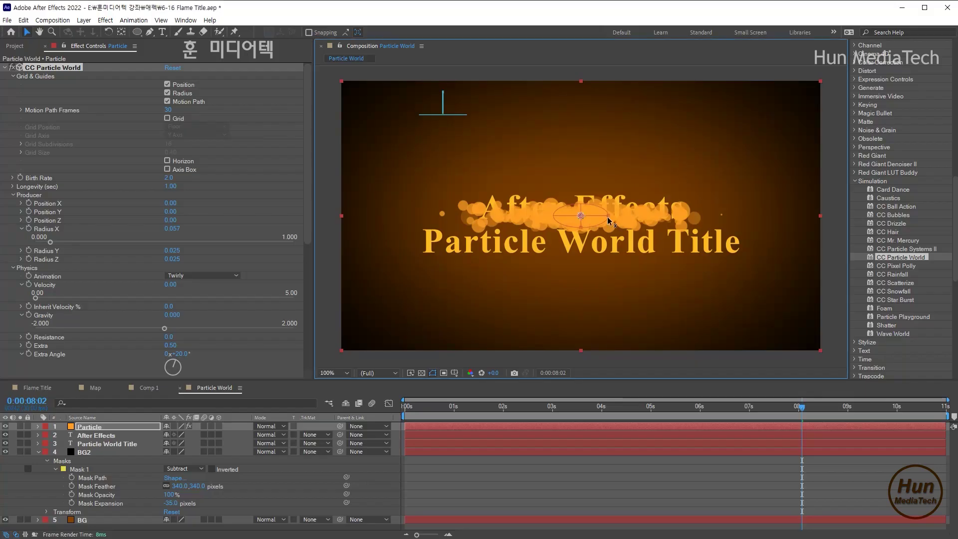
{"action": "left_click_drag", "start_coordinate": [608, 216], "coordinate": [821, 221]}
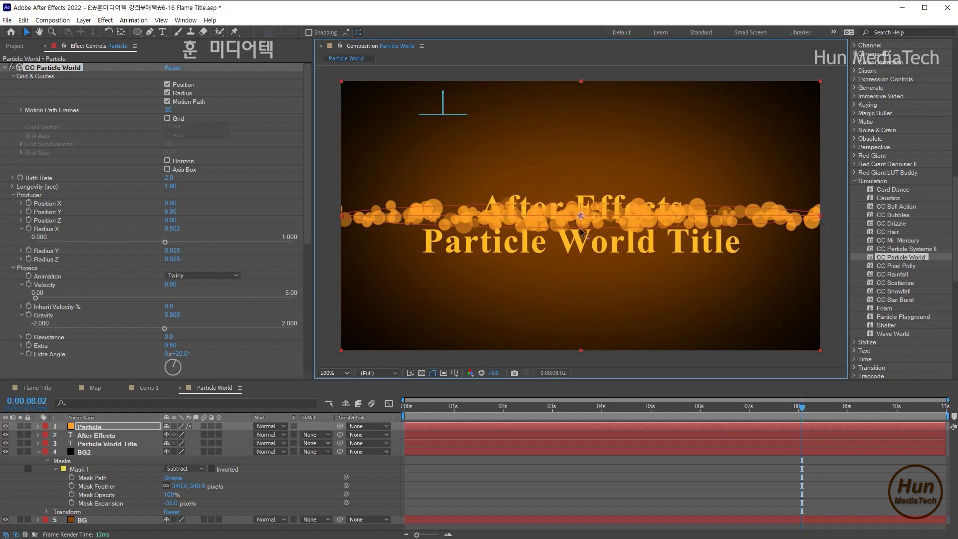
{"action": "left_click_drag", "start_coordinate": [581, 228], "coordinate": [594, 354]}
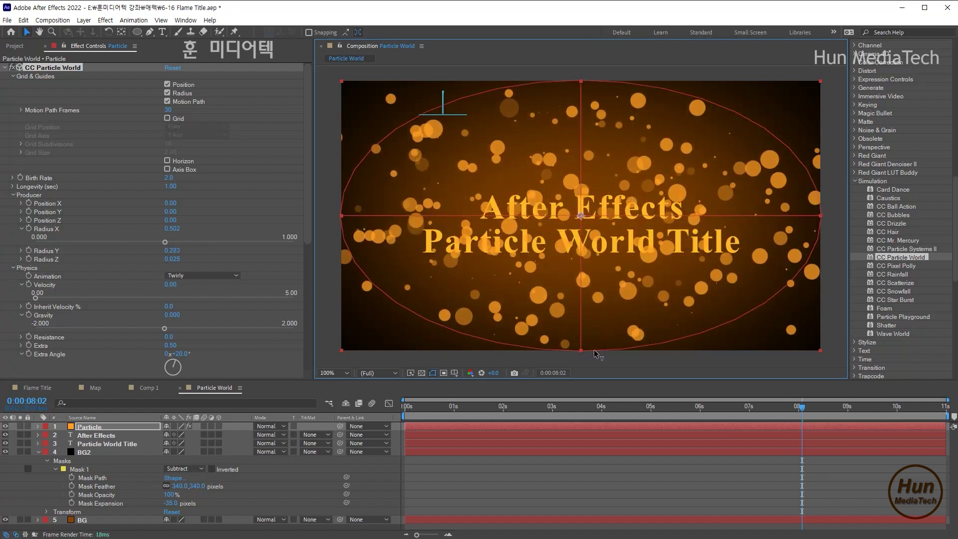
Step: Enlarge the composition view and extend the particle producer vertically beyond the frame, setting its Radius Y to 0.32
{"action": "left_click", "coordinate": [21, 251]}
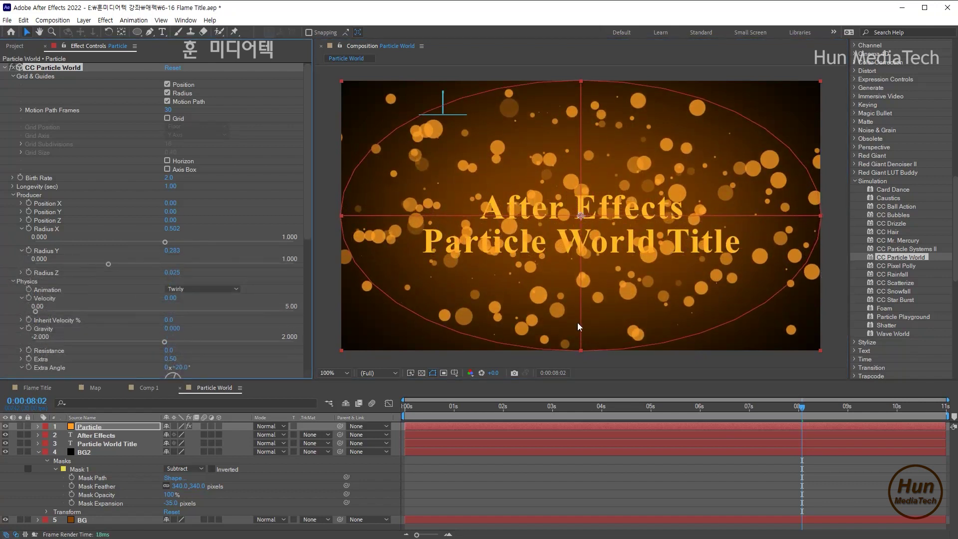
{"action": "left_click_drag", "start_coordinate": [588, 381], "coordinate": [588, 401]}
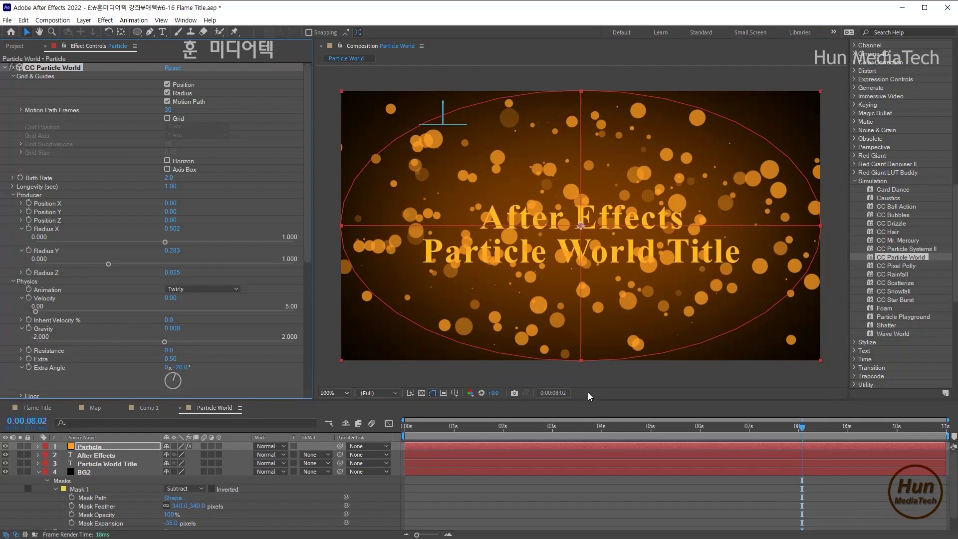
{"action": "left_click_drag", "start_coordinate": [582, 361], "coordinate": [584, 378]}
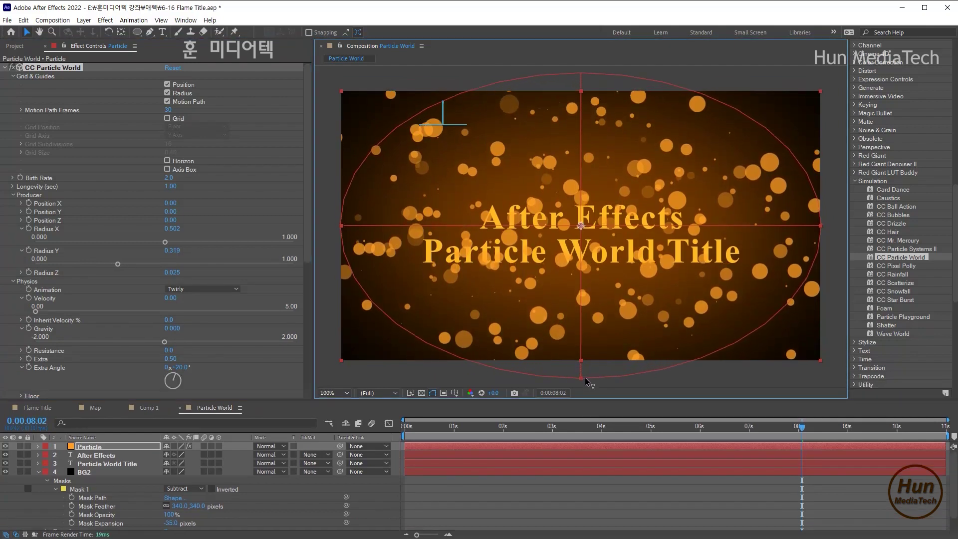
{"action": "left_click", "coordinate": [174, 250]}
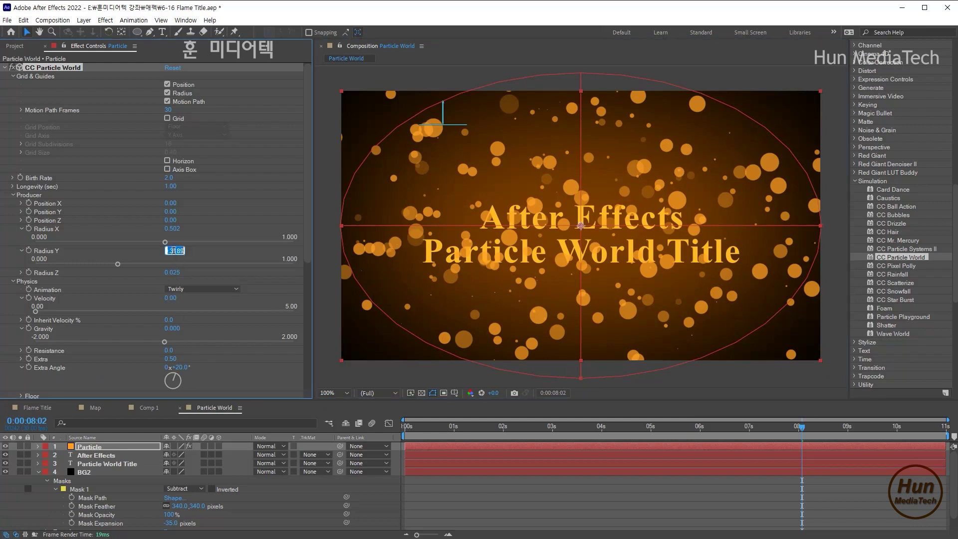
{"action": "type", "text": "0.32"}
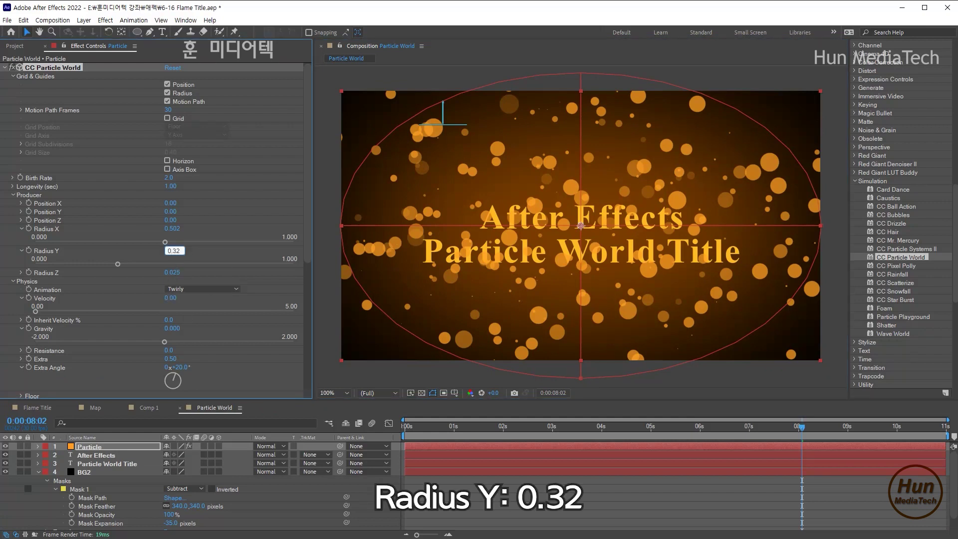
{"action": "key", "text": "Return"}
Step: Extend the producer horizontally beyond the frame with a Radius X of 0.53, and play back the animation to check the spread
{"action": "left_click_drag", "start_coordinate": [820, 226], "coordinate": [833, 228]}
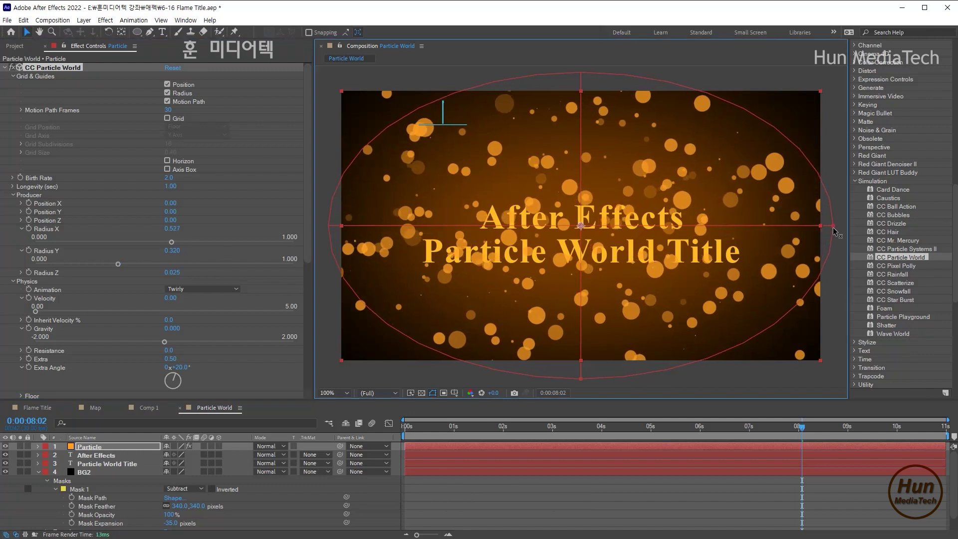
{"action": "left_click", "coordinate": [173, 230]}
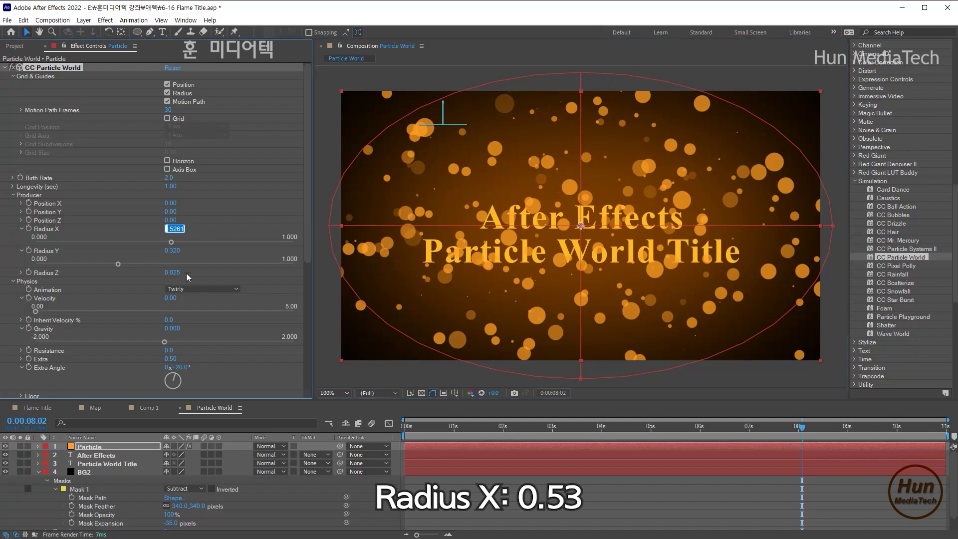
{"action": "type", "text": "0.53"}
{"action": "key", "text": "Return"}
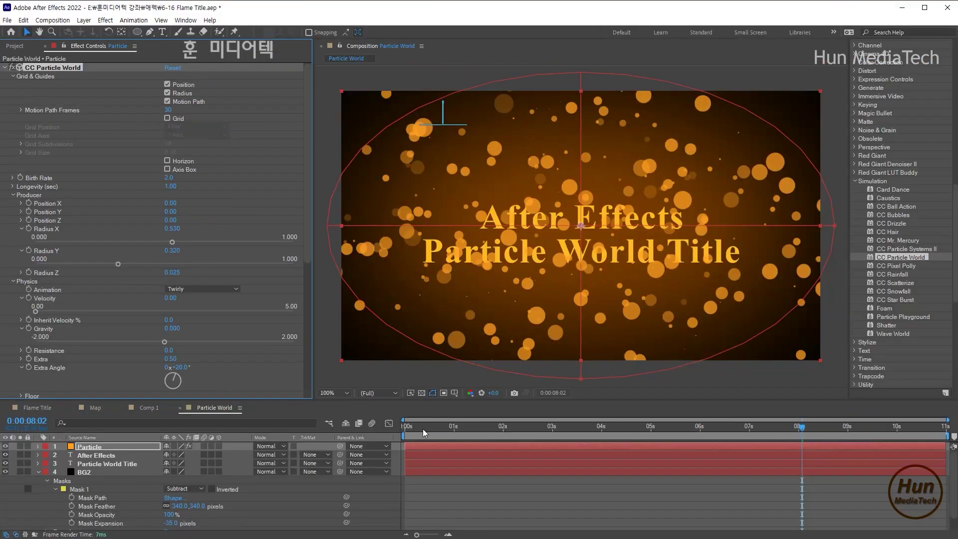
{"action": "left_click", "coordinate": [423, 430]}
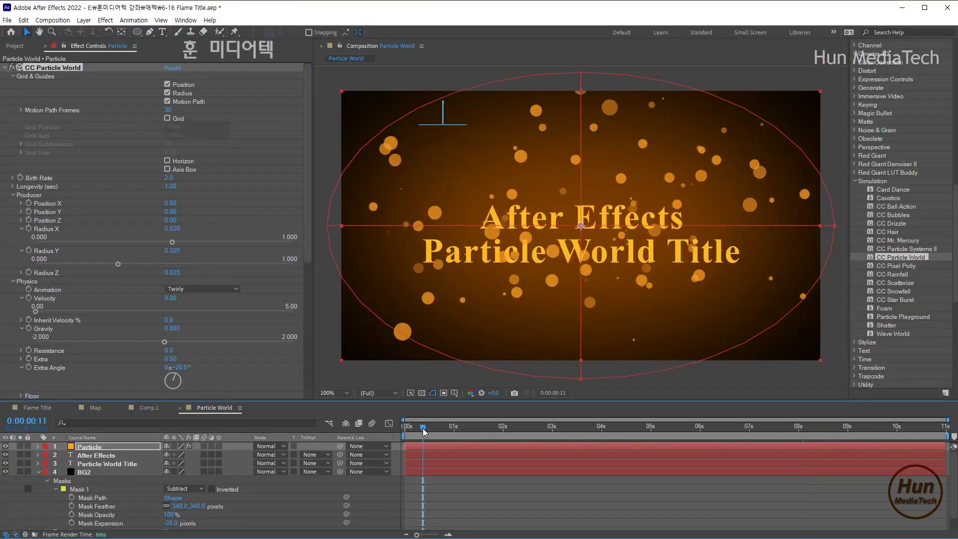
{"action": "key", "text": "space"}
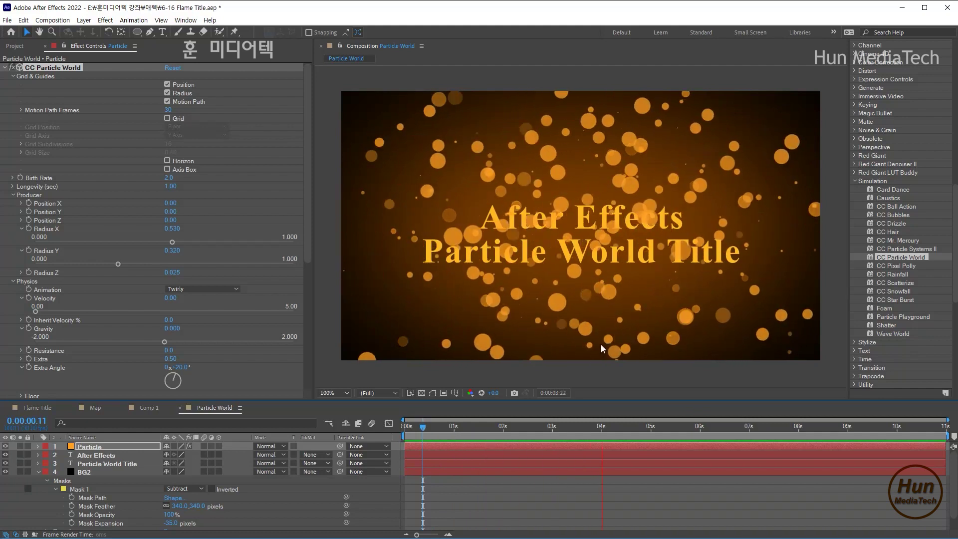
{"action": "key", "text": "space"}
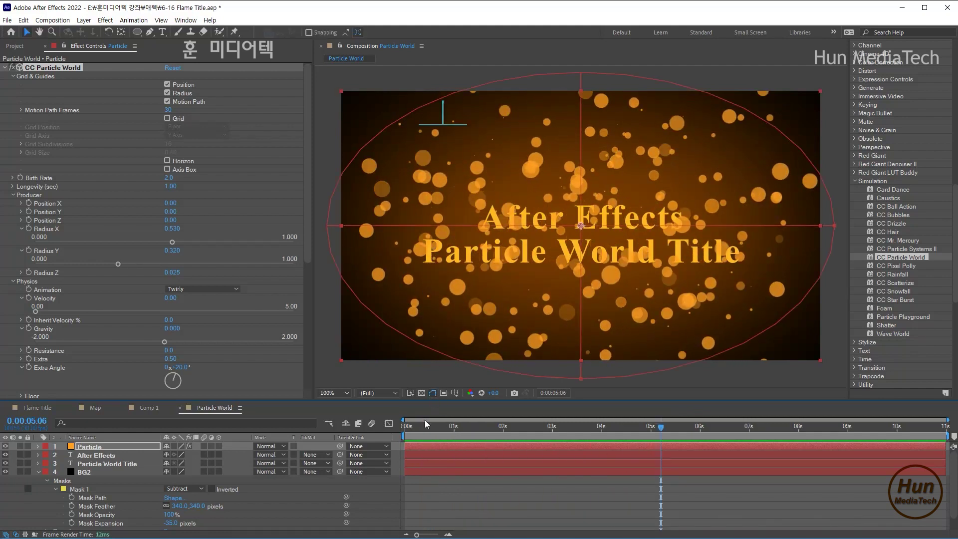
{"action": "key", "text": "space"}
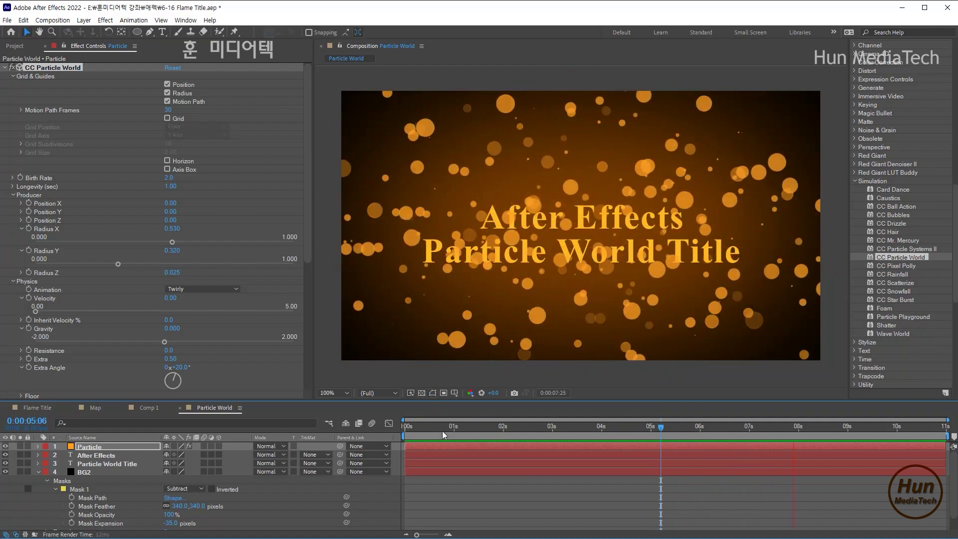
{"action": "key", "text": "space"}
Step: Return to the start of the timeline, set the particles' Birth Rate to 15 and enable keyframing for it at 0 seconds
{"action": "left_click_drag", "start_coordinate": [439, 428], "coordinate": [372, 424]}
{"action": "key", "text": "space"}
{"action": "key", "text": "space"}
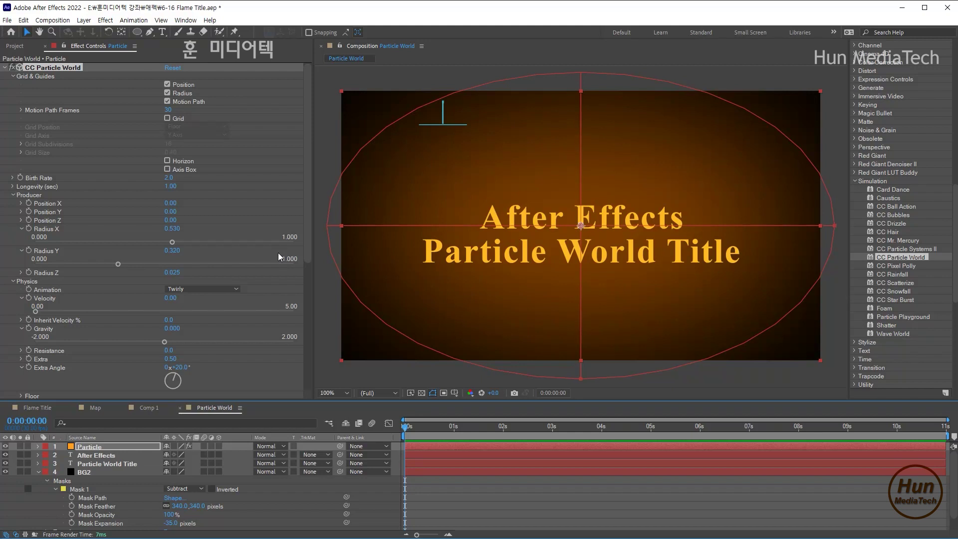
{"action": "left_click", "coordinate": [13, 178]}
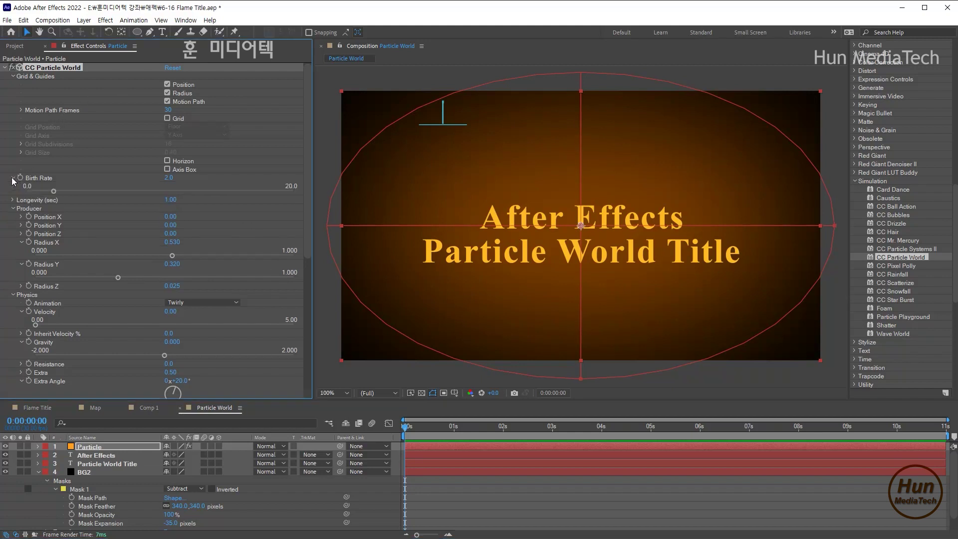
{"action": "left_click", "coordinate": [168, 178]}
{"action": "type", "text": "15"}
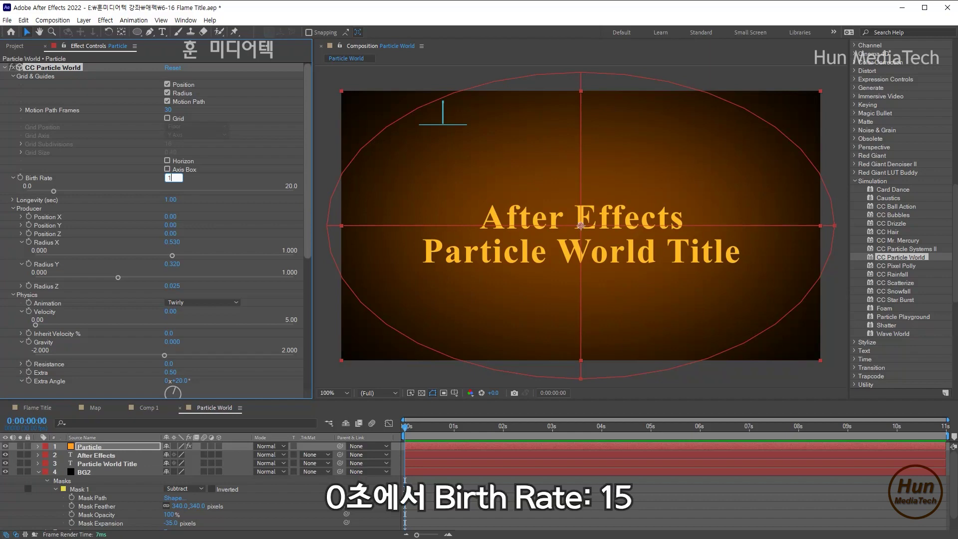
{"action": "key", "text": "Return"}
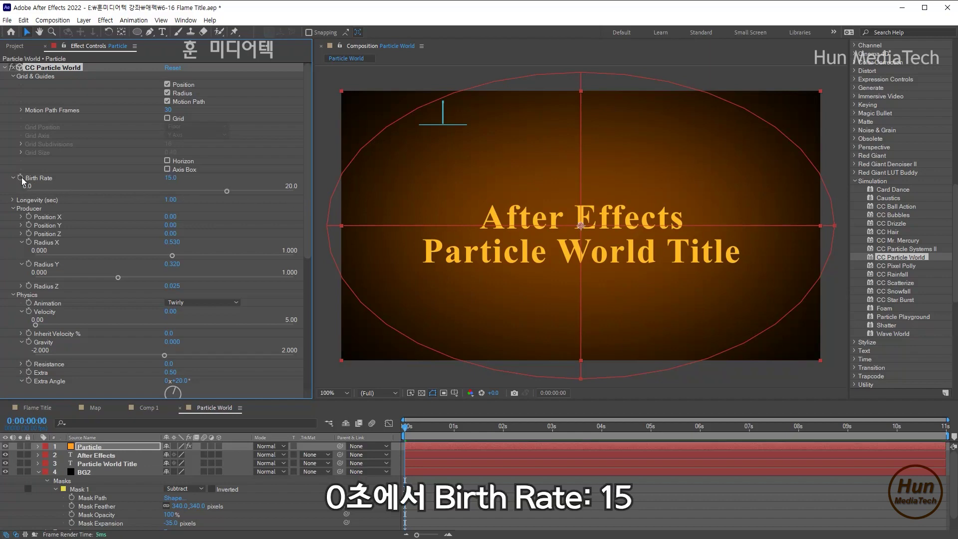
{"action": "left_click", "coordinate": [21, 177]}
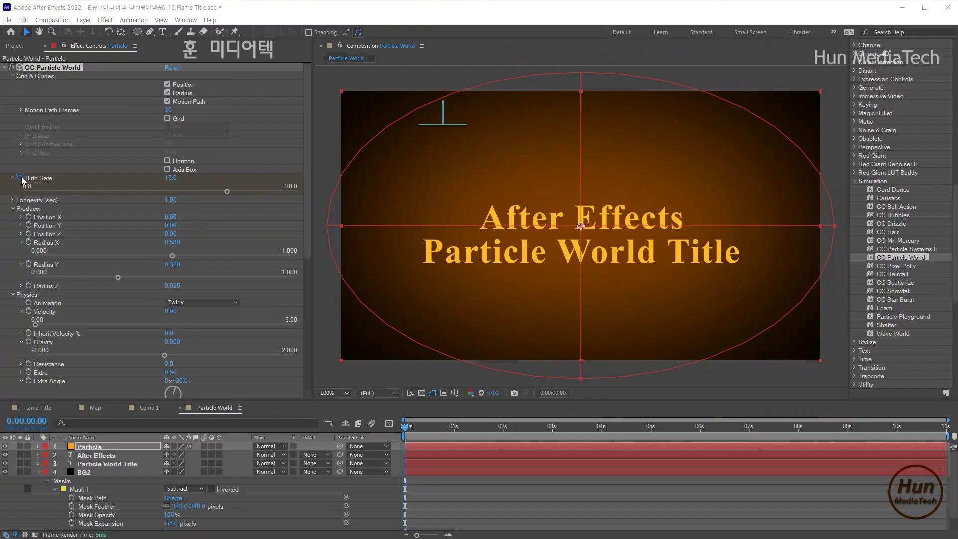
Step: Reveal the Particle layer's keyframes, key its Birth Rate to 0 at frame 1, and play back the animation from the start
{"action": "left_click", "coordinate": [85, 451]}
{"action": "key", "text": "u"}
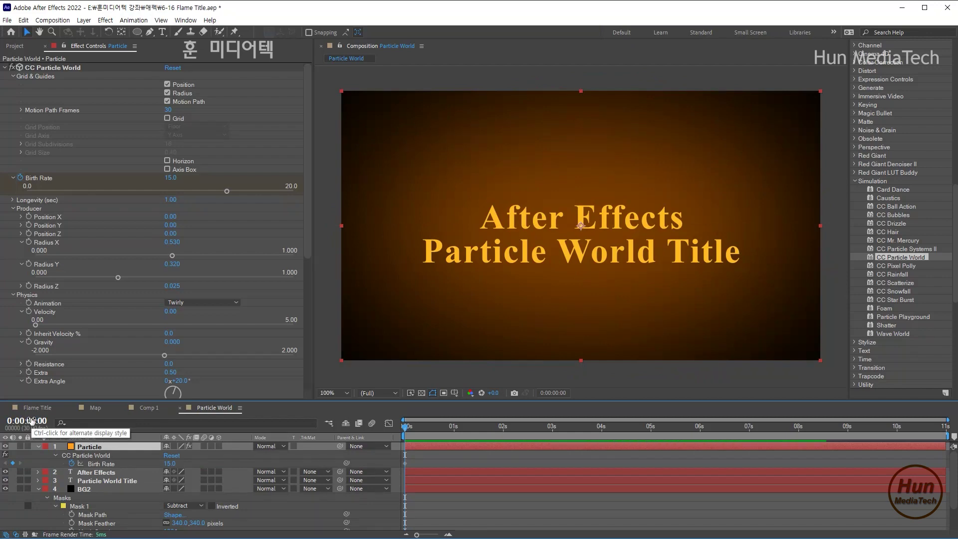
{"action": "key", "text": "Page_Down"}
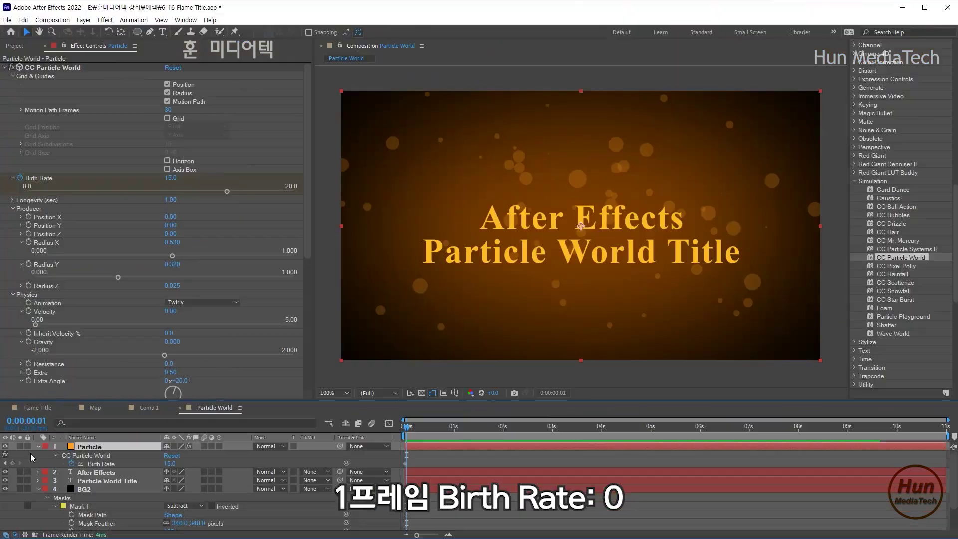
{"action": "left_click", "coordinate": [170, 178]}
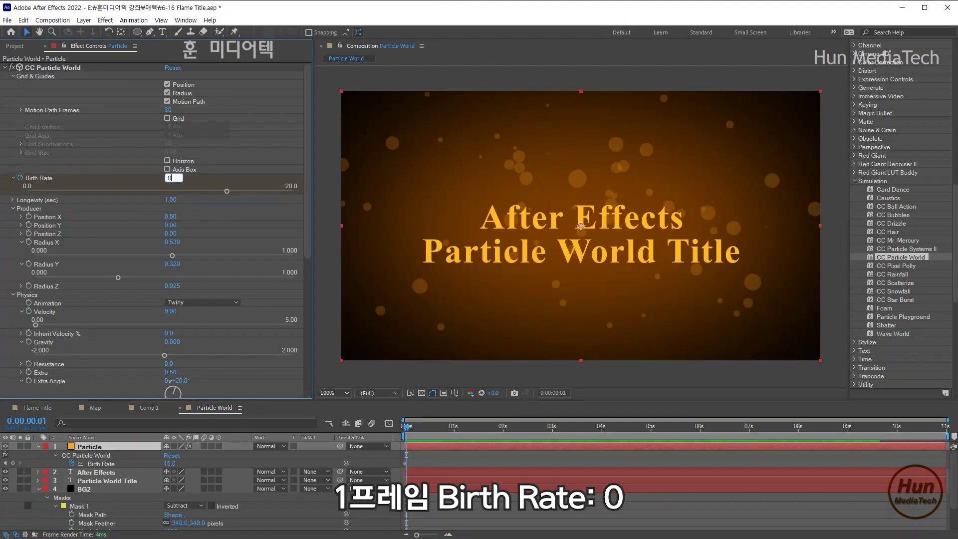
{"action": "type", "text": "0"}
{"action": "key", "text": "Return"}
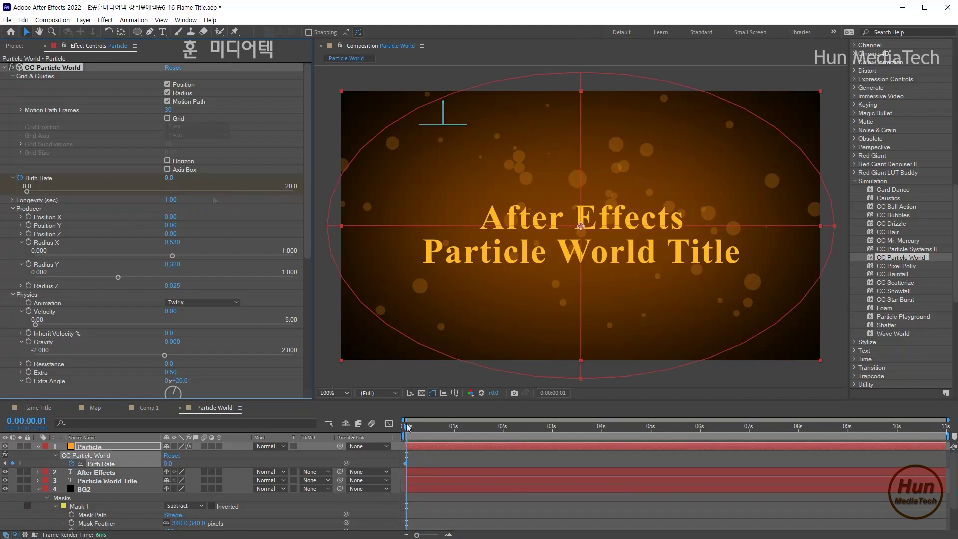
{"action": "left_click_drag", "start_coordinate": [407, 426], "coordinate": [397, 426]}
{"action": "key", "text": "space"}
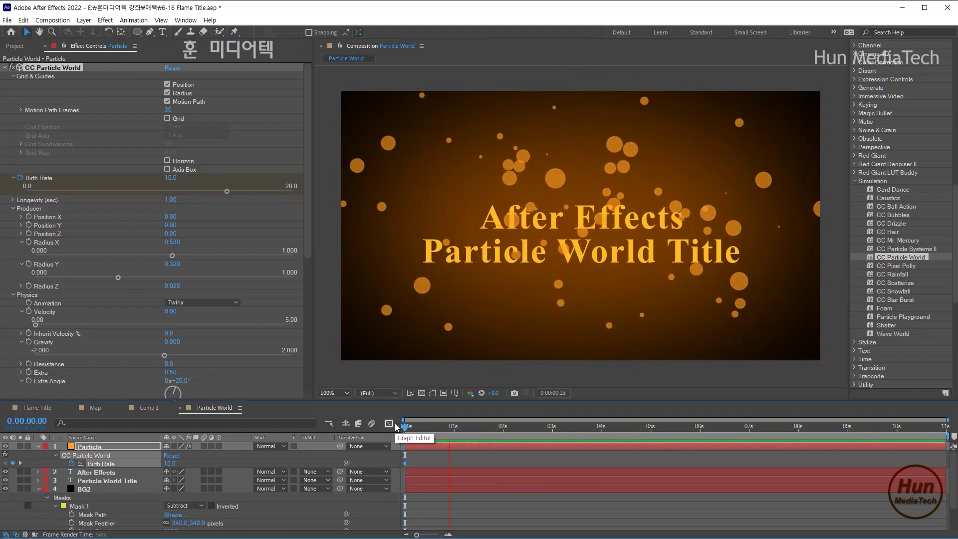
{"action": "key", "text": "space"}
{"action": "key", "text": "space"}
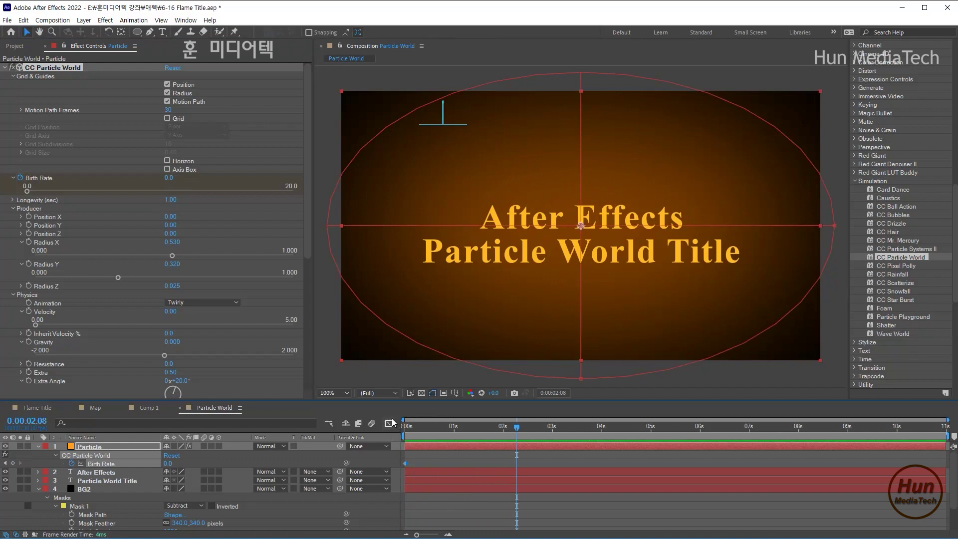
Step: Set the particles' Longevity to 15 seconds and play back the animation from the start
{"action": "left_click", "coordinate": [13, 200]}
{"action": "left_click", "coordinate": [170, 199]}
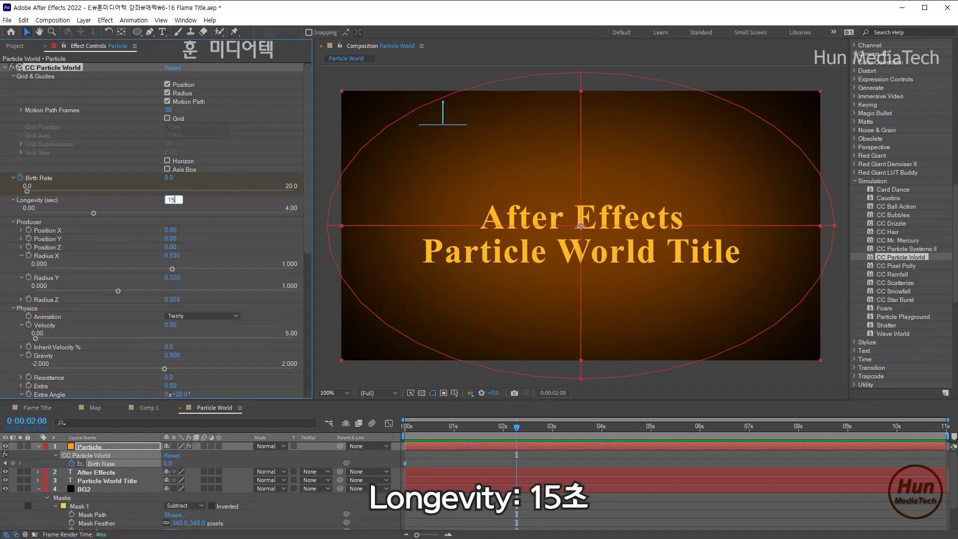
{"action": "type", "text": "15"}
{"action": "key", "text": "Return"}
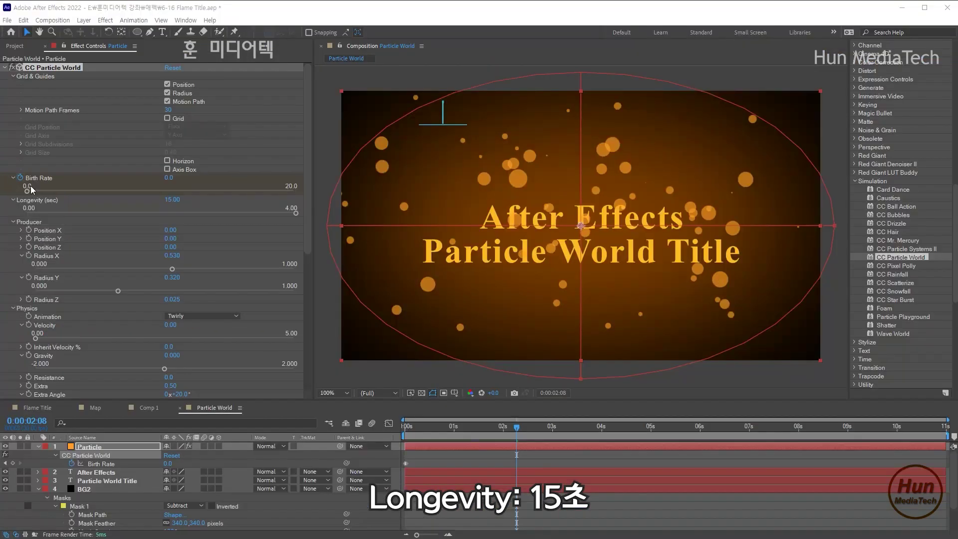
{"action": "left_click", "coordinate": [460, 430]}
{"action": "key", "text": "Home"}
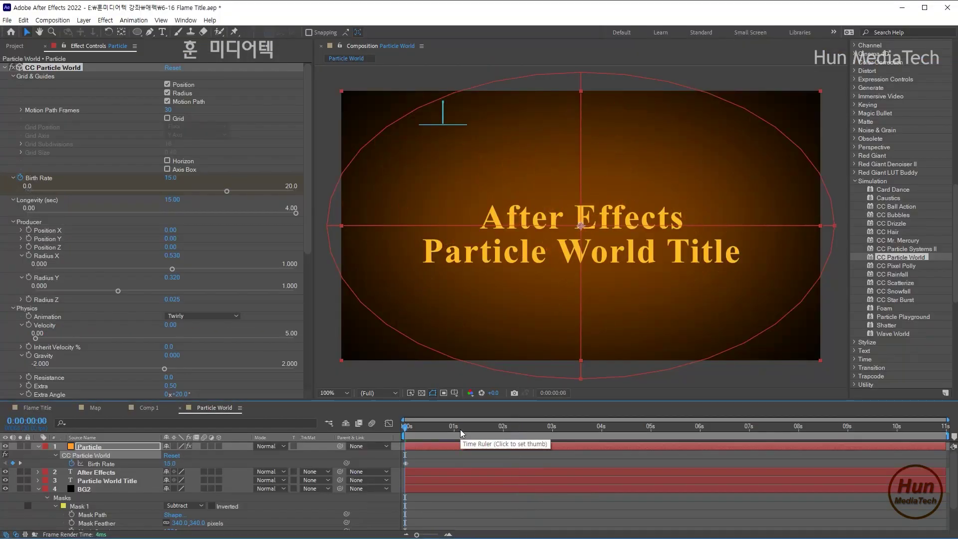
{"action": "key", "text": "space"}
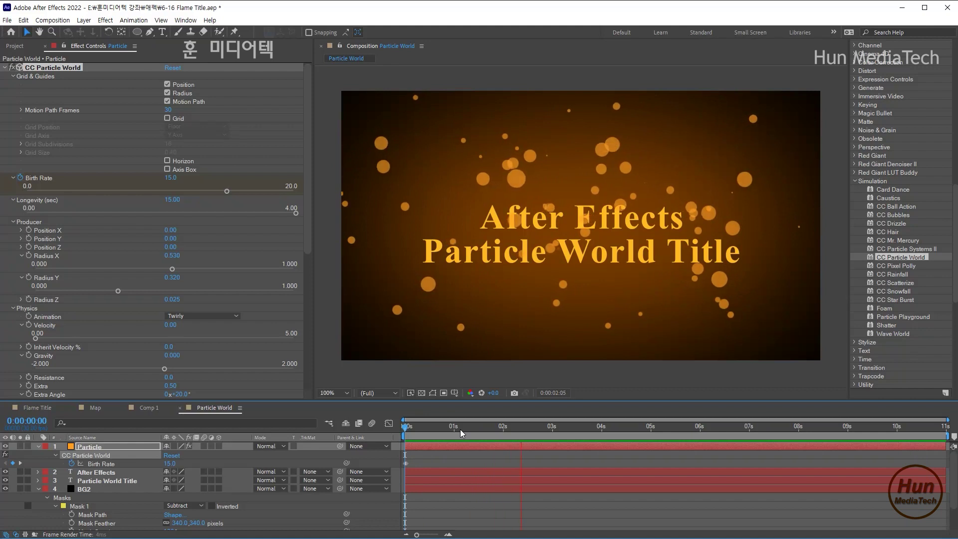
{"action": "key", "text": "space"}
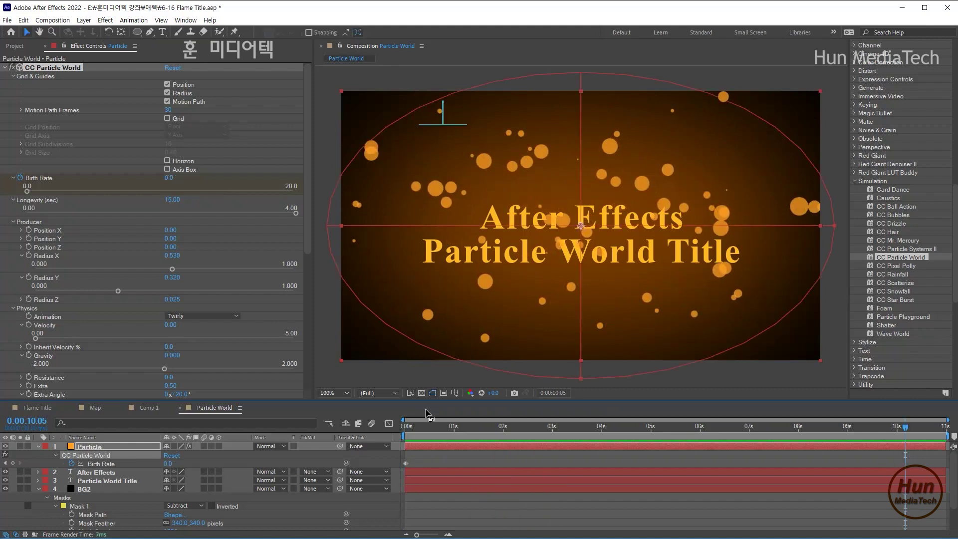
Step: Extend the particle producer further beyond the frame vertically, setting its Radius Y to 0.36
{"action": "key", "text": "comma"}
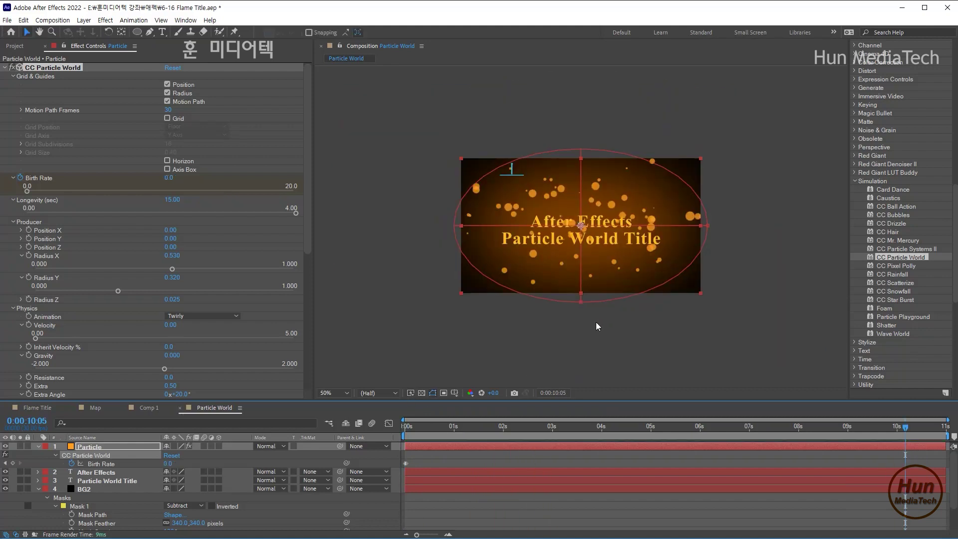
{"action": "left_click_drag", "start_coordinate": [580, 305], "coordinate": [583, 313]}
{"action": "left_click_drag", "start_coordinate": [585, 316], "coordinate": [588, 314]}
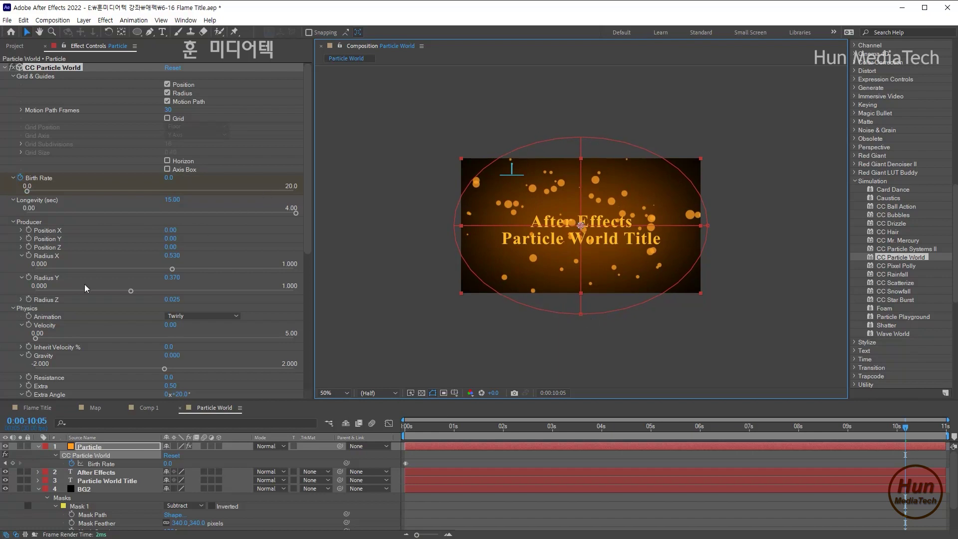
{"action": "left_click", "coordinate": [172, 278]}
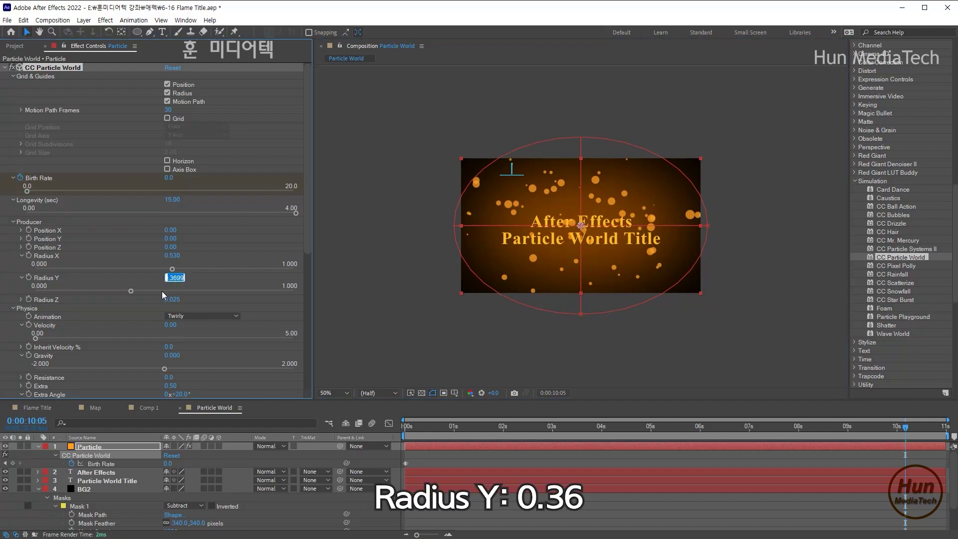
{"action": "type", "text": "0.36"}
{"action": "key", "text": "Return"}
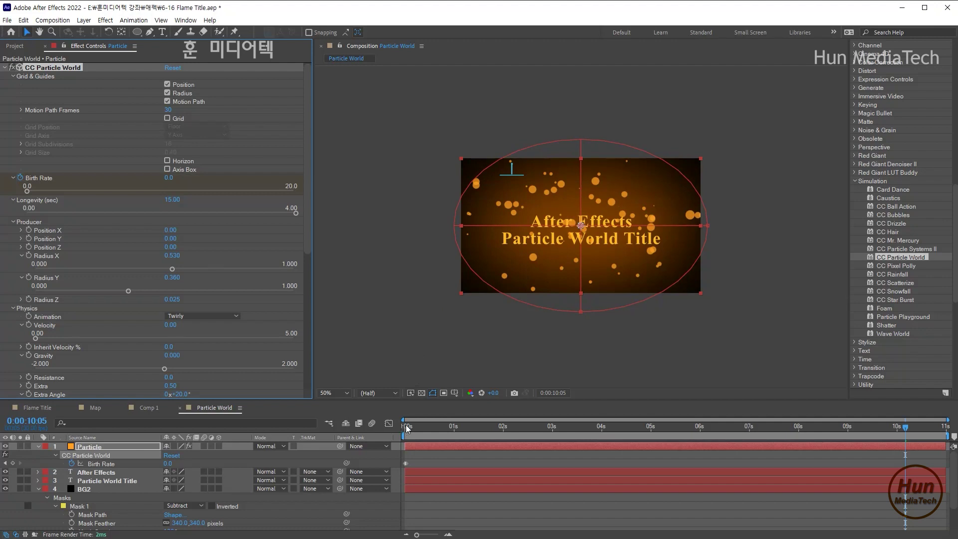
Step: Set the Birth Rate keyframe at 0 seconds to 20 and play back the animation to check the particle density
{"action": "left_click_drag", "start_coordinate": [417, 429], "coordinate": [382, 359]}
{"action": "scroll", "coordinate": [380, 280], "scroll_direction": "up", "scroll_amount": 1}
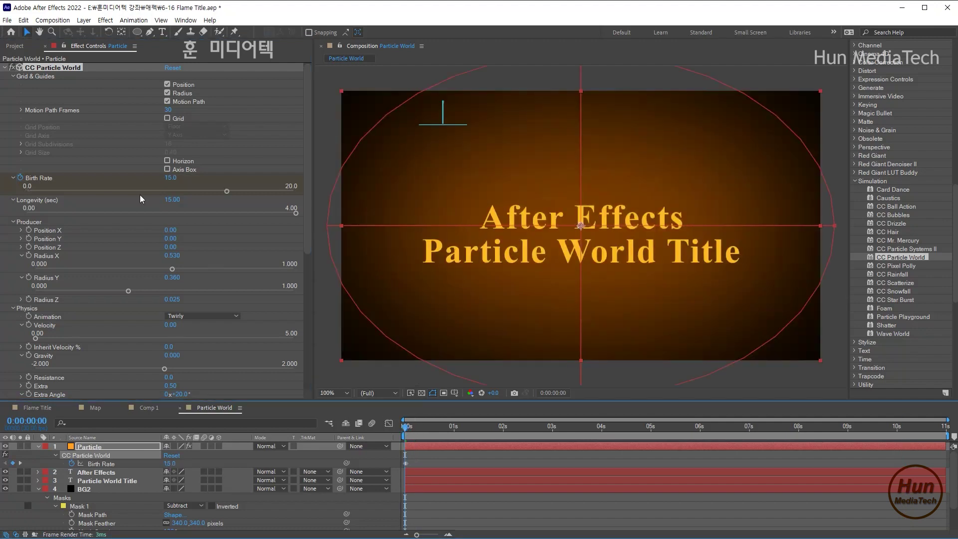
{"action": "left_click", "coordinate": [171, 178]}
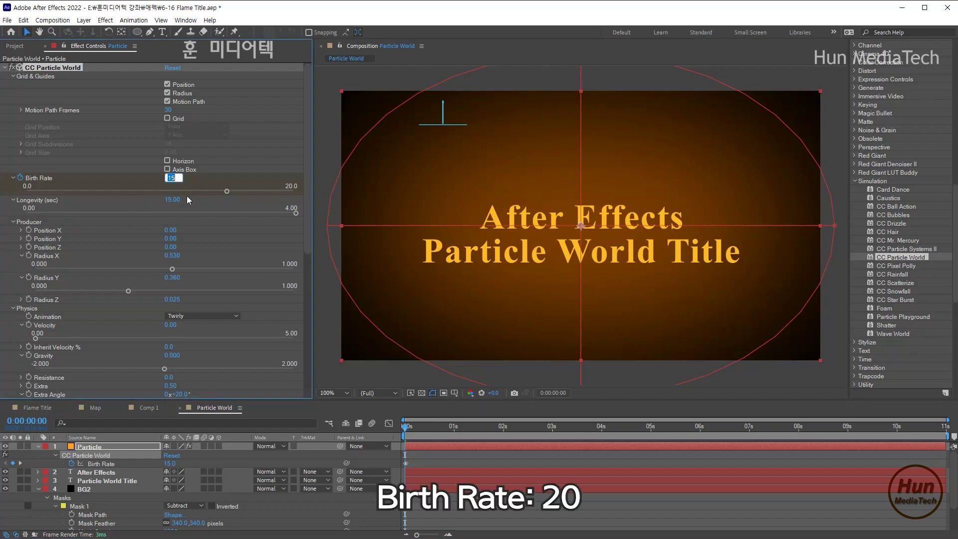
{"action": "type", "text": "20"}
{"action": "key", "text": "Return"}
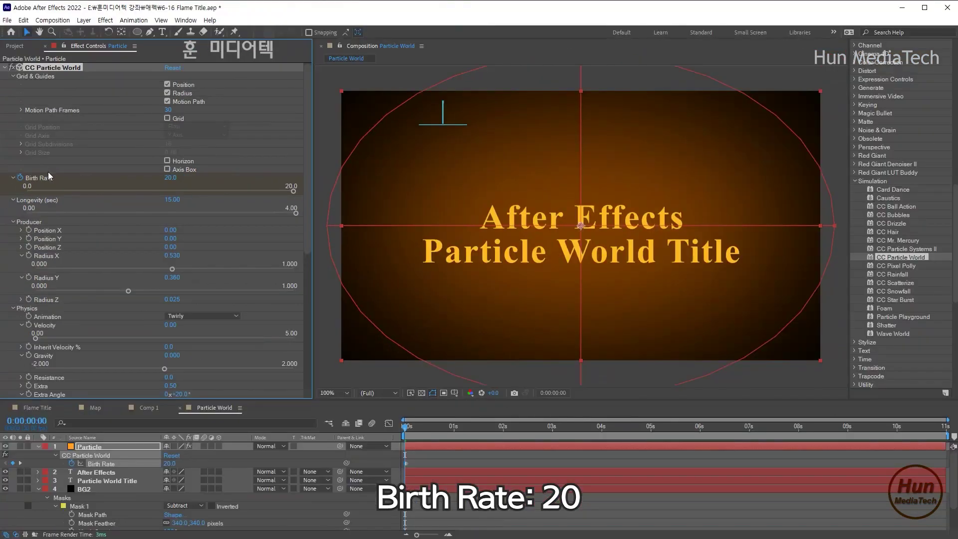
{"action": "key", "text": "space"}
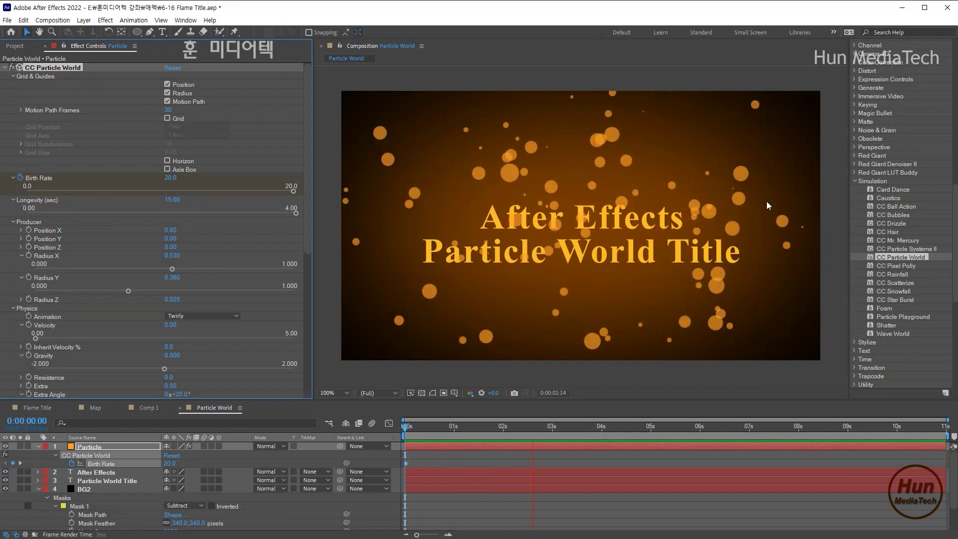
{"action": "key", "text": "space"}
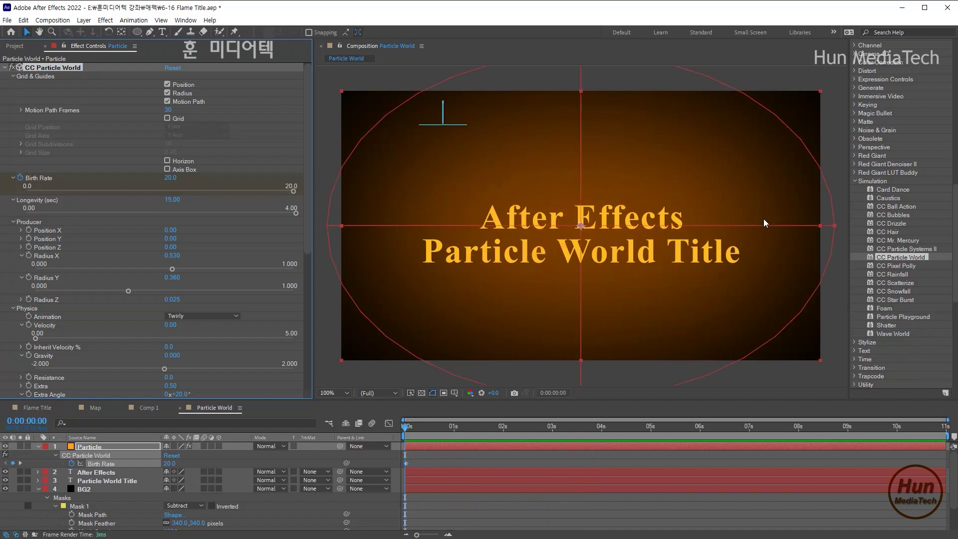
{"action": "key", "text": "space"}
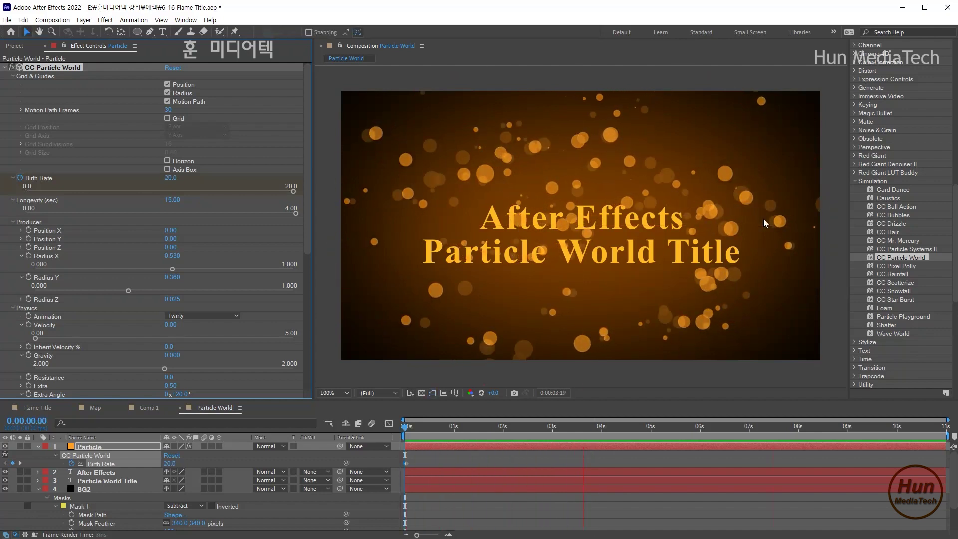
{"action": "key", "text": "space"}
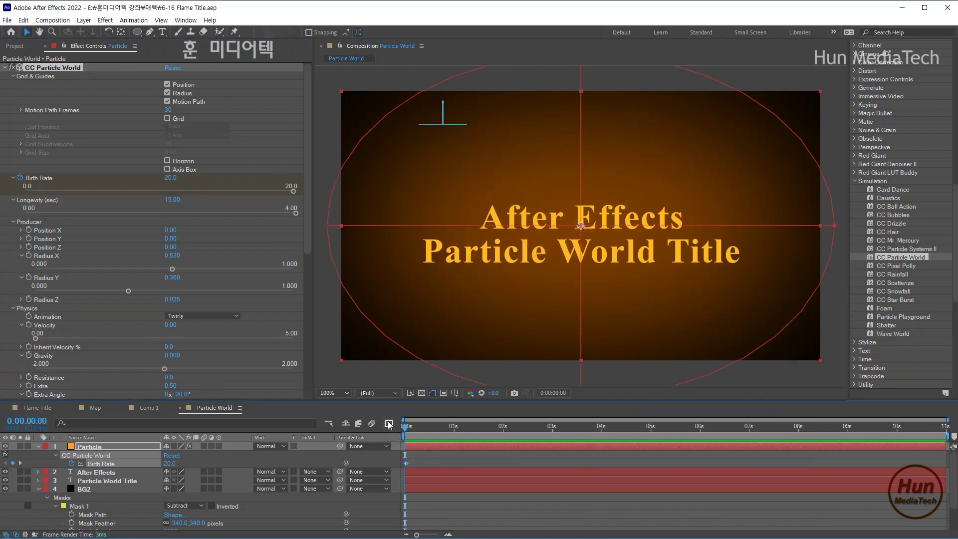
{"action": "key", "text": "space"}
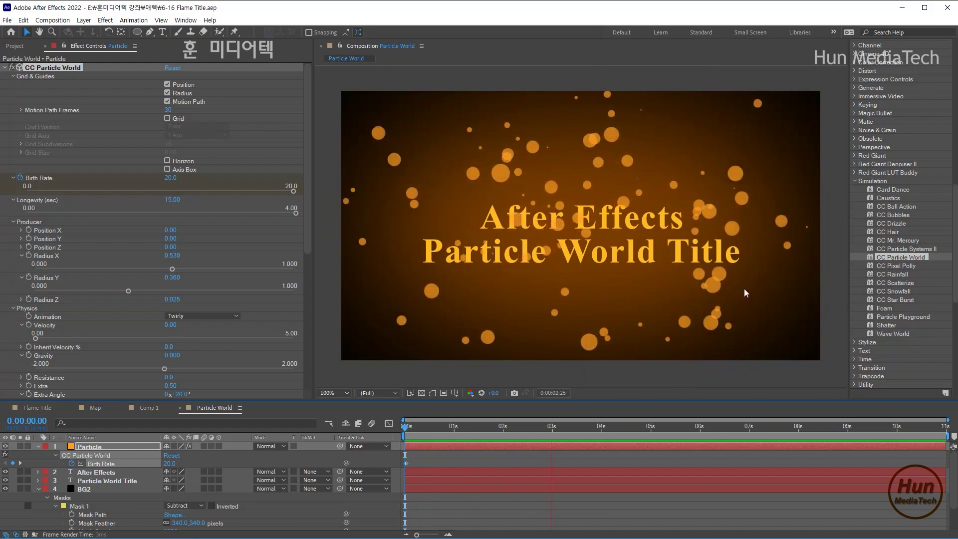
{"action": "key", "text": "space"}
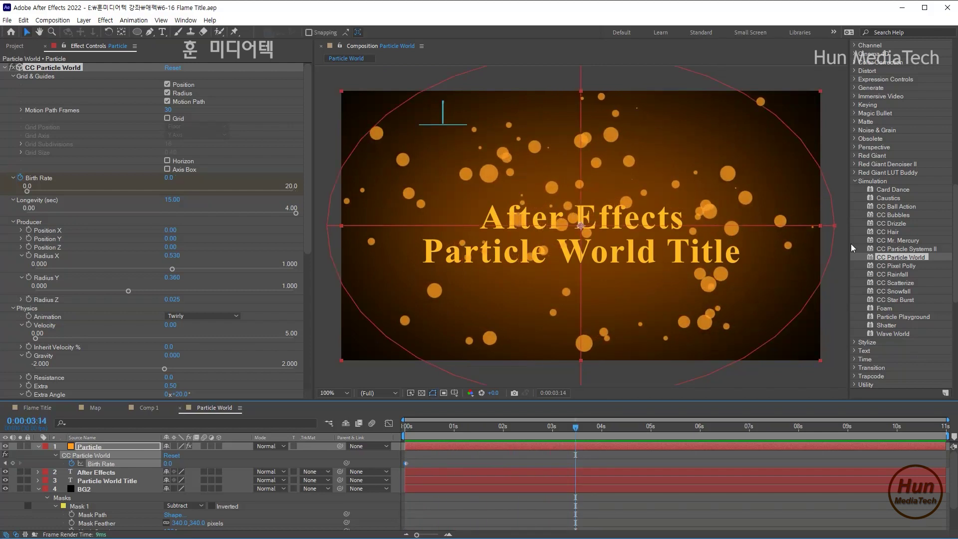
Step: Widen the effects library, search it for "curv" and apply the Curves effect to the Particle layer
{"action": "left_click_drag", "start_coordinate": [849, 242], "coordinate": [807, 241]}
{"action": "scroll", "coordinate": [866, 189], "scroll_direction": "up", "scroll_amount": 4}
{"action": "left_click", "coordinate": [859, 136]}
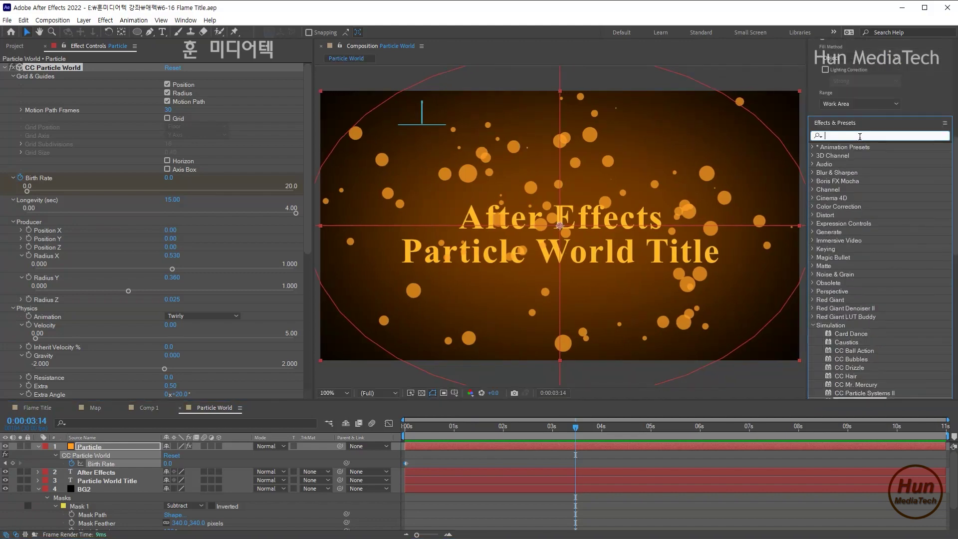
{"action": "type", "text": "curv"}
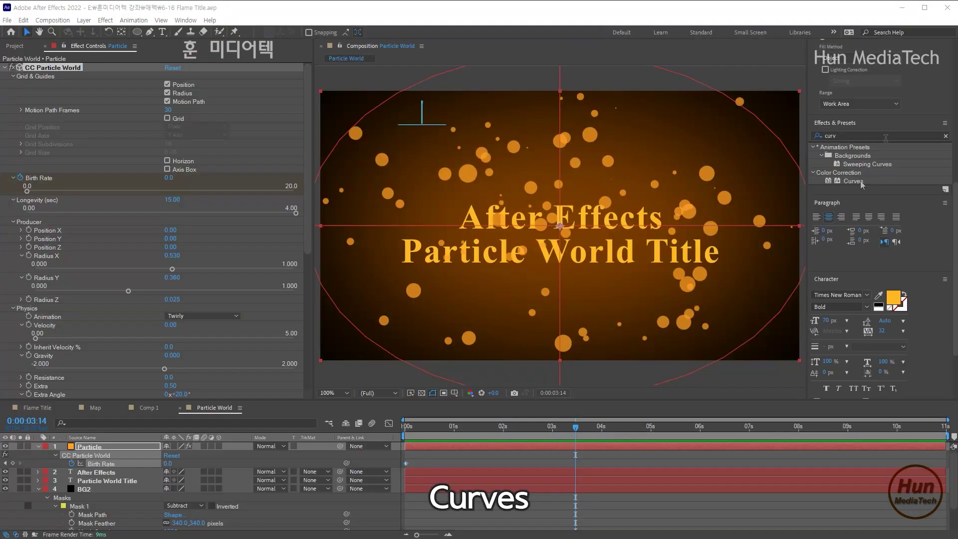
{"action": "left_click_drag", "start_coordinate": [847, 202], "coordinate": [128, 450]}
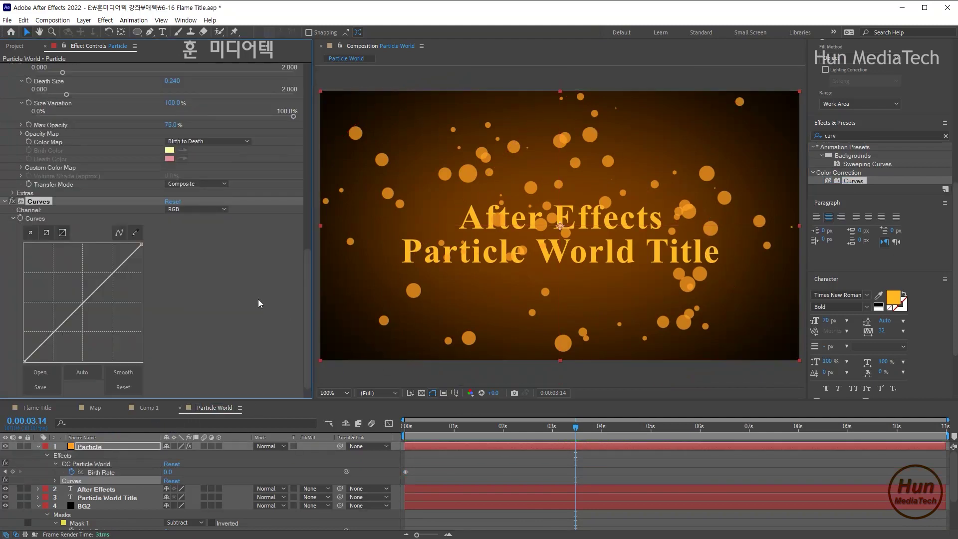
Step: Switch the Curves effect to the Alpha channel and bend its curve strongly upward in the lower tones to make the particles more opaque
{"action": "left_click", "coordinate": [220, 210]}
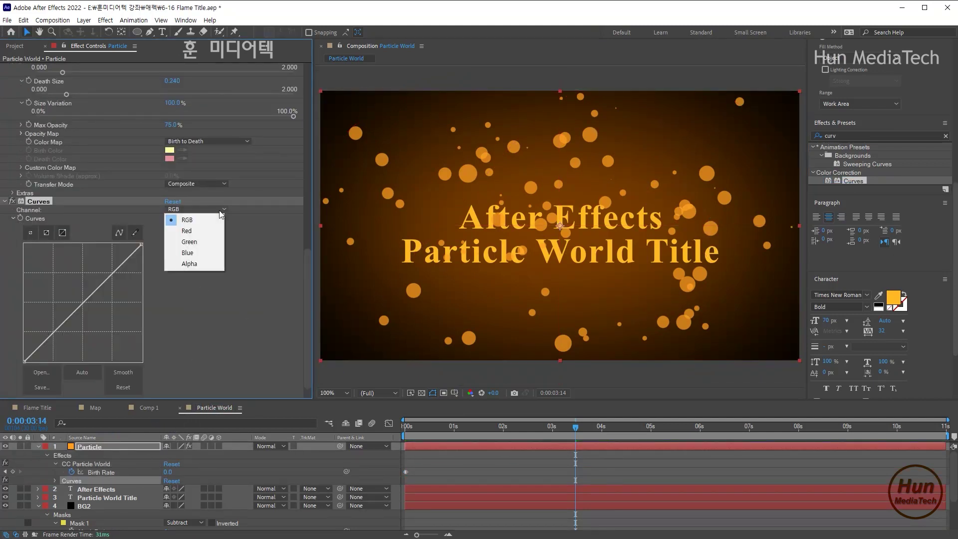
{"action": "left_click", "coordinate": [207, 263]}
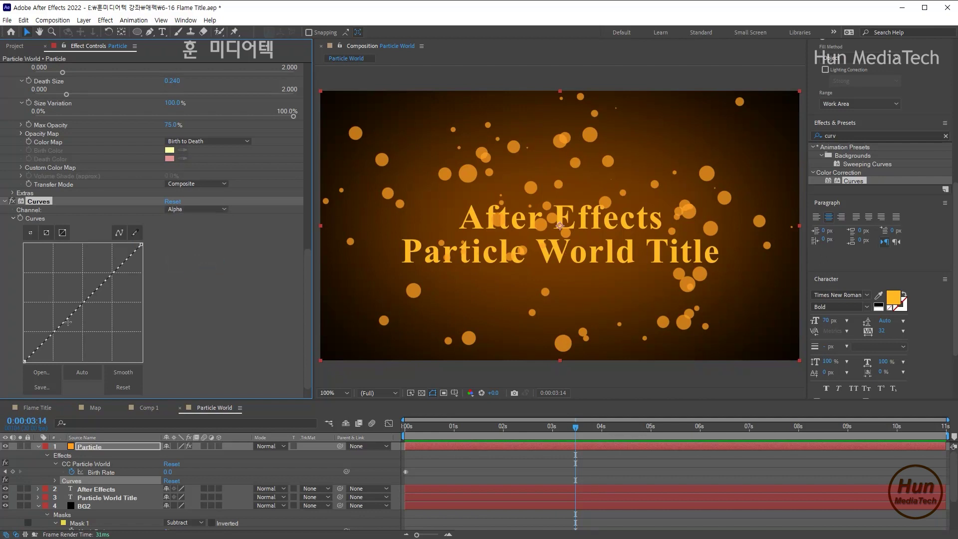
{"action": "left_click_drag", "start_coordinate": [65, 321], "coordinate": [61, 272]}
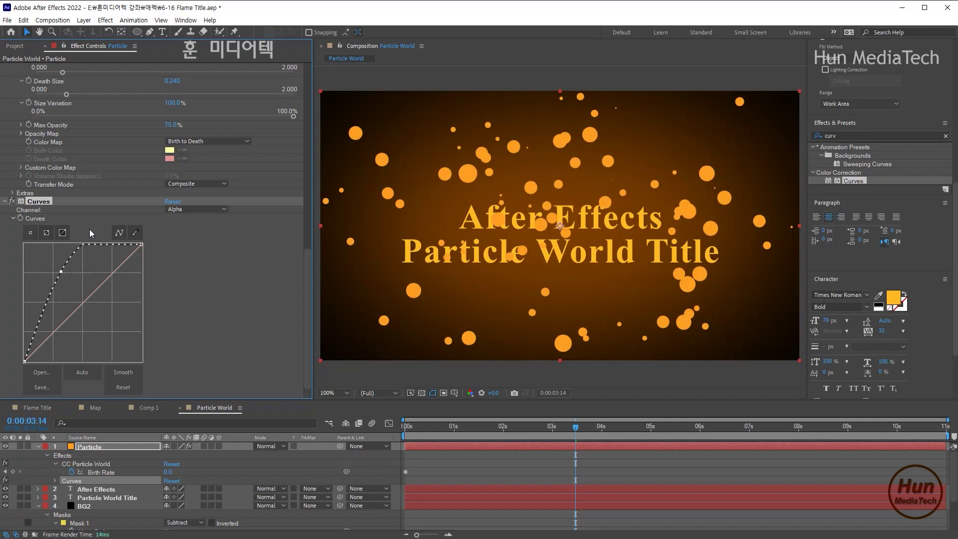
Step: Toggle the Curves effect off and on to compare the particles with and without it
{"action": "left_click", "coordinate": [12, 201]}
{"action": "left_click", "coordinate": [11, 201]}
{"action": "left_click", "coordinate": [12, 201]}
{"action": "left_click", "coordinate": [12, 202]}
Step: Duplicate the Particle layer, enlarge the timeline and reveal the copy's Birth Rate keyframes at 0 seconds
{"action": "left_click", "coordinate": [130, 448]}
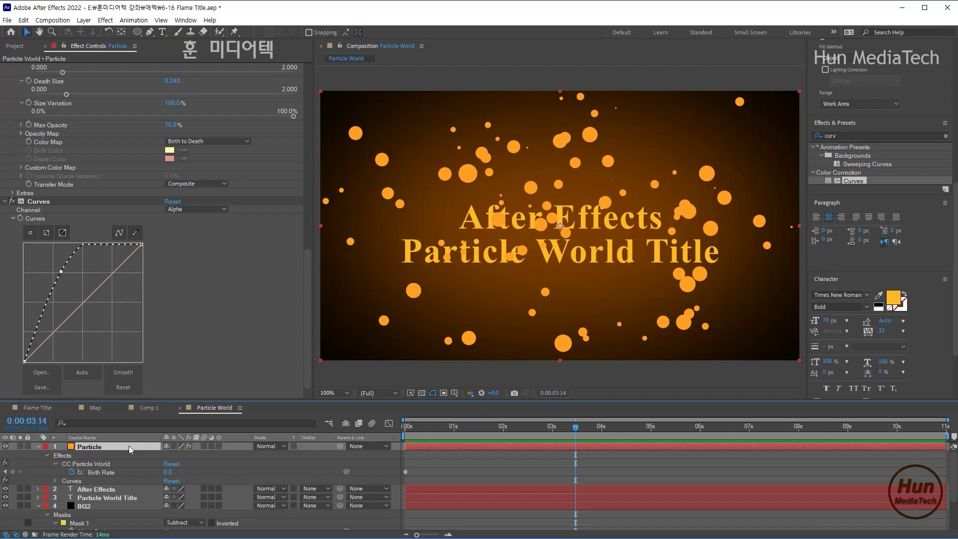
{"action": "key", "text": "ctrl+d"}
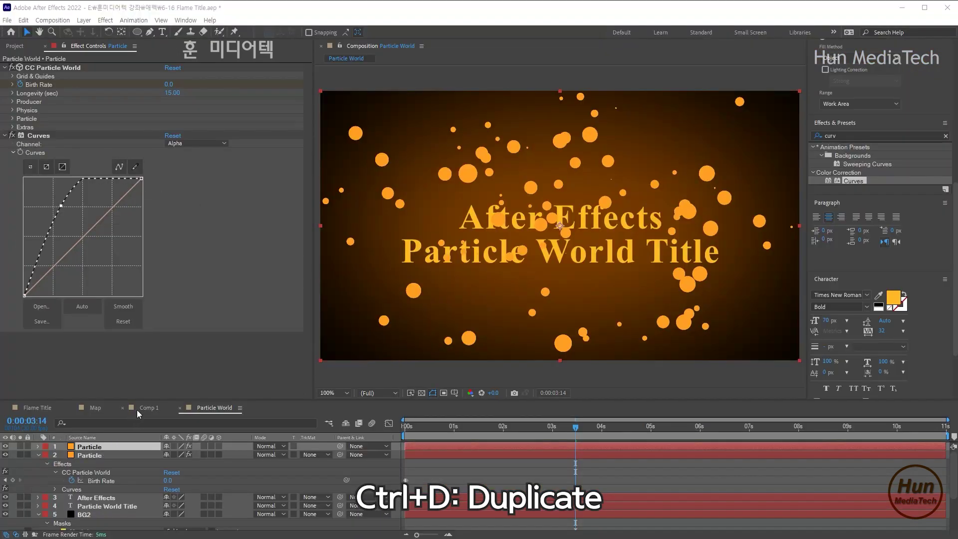
{"action": "left_click_drag", "start_coordinate": [144, 400], "coordinate": [149, 382]}
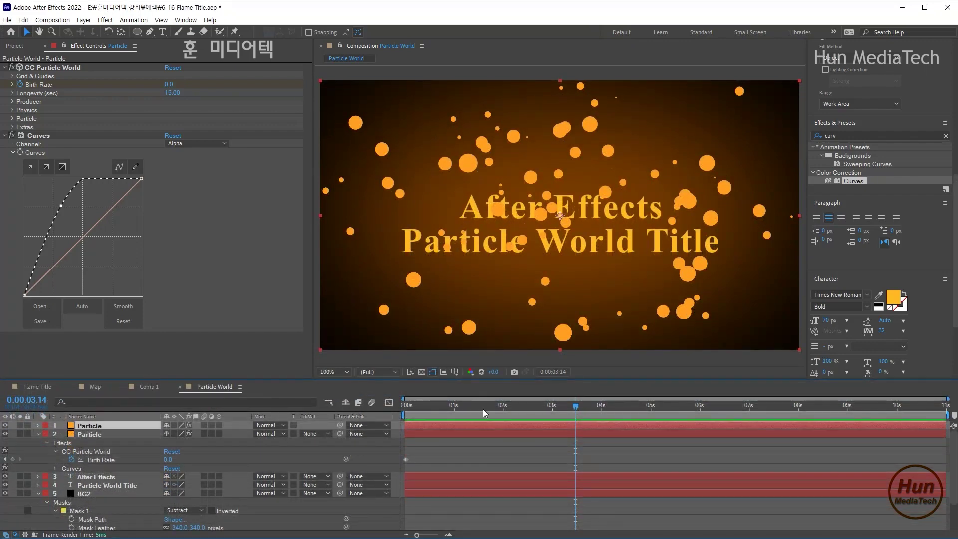
{"action": "left_click_drag", "start_coordinate": [456, 408], "coordinate": [375, 399]}
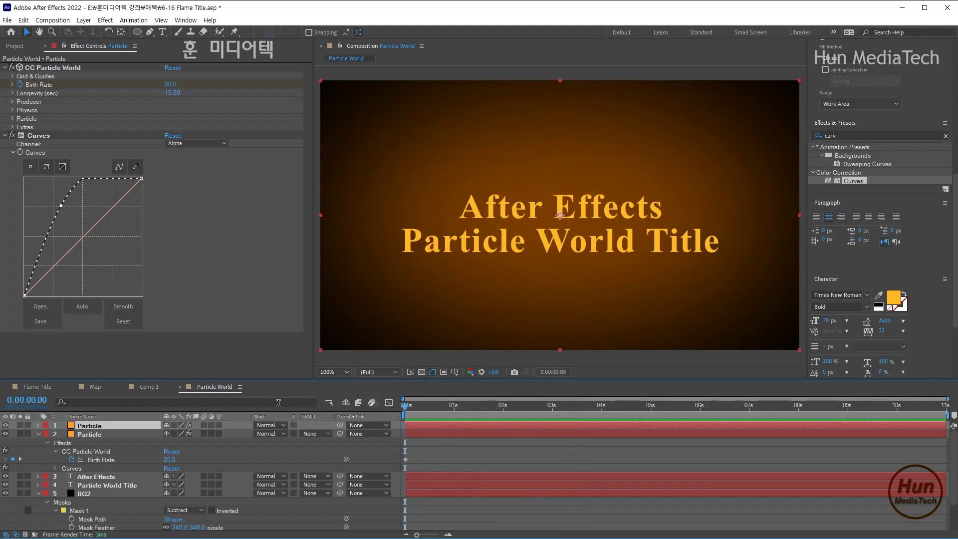
{"action": "key", "text": "u"}
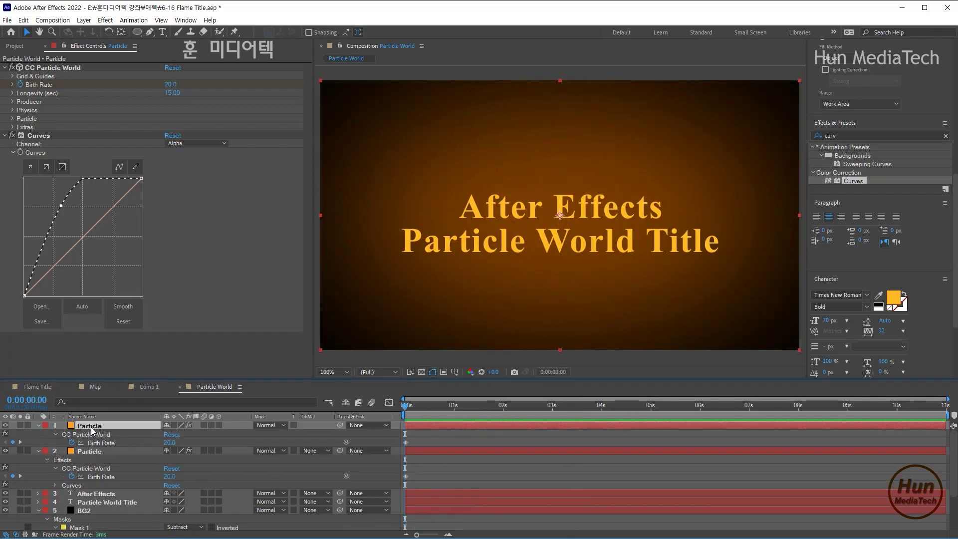
Step: At frame 24, set the physics Extra Angle of the upper Particle layer's CC Particle World to -20°
{"action": "left_click_drag", "start_coordinate": [410, 406], "coordinate": [445, 408]}
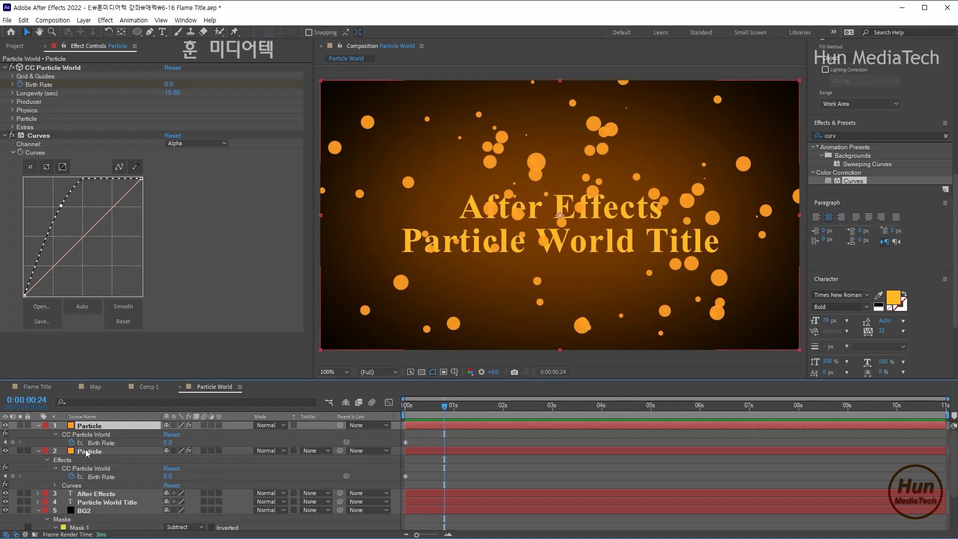
{"action": "left_click", "coordinate": [14, 111]}
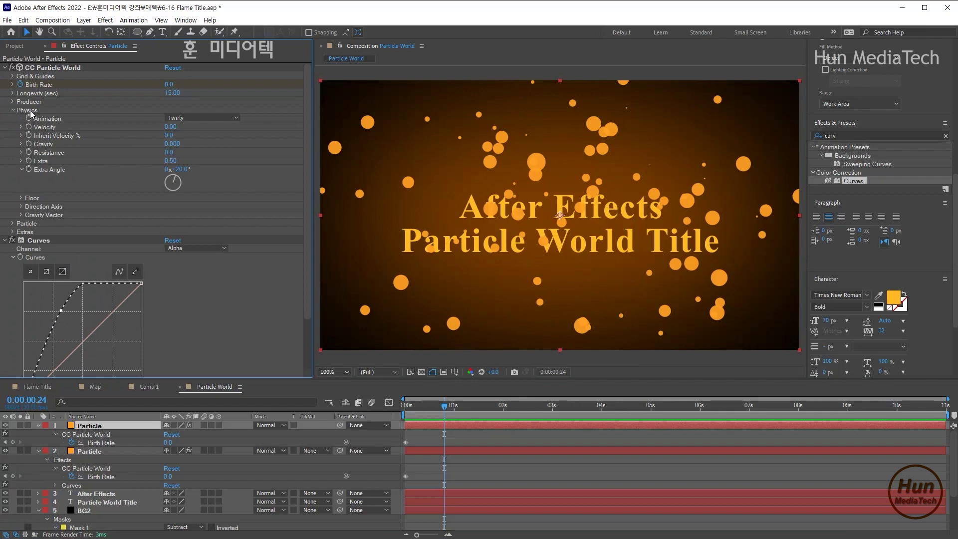
{"action": "left_click", "coordinate": [78, 68]}
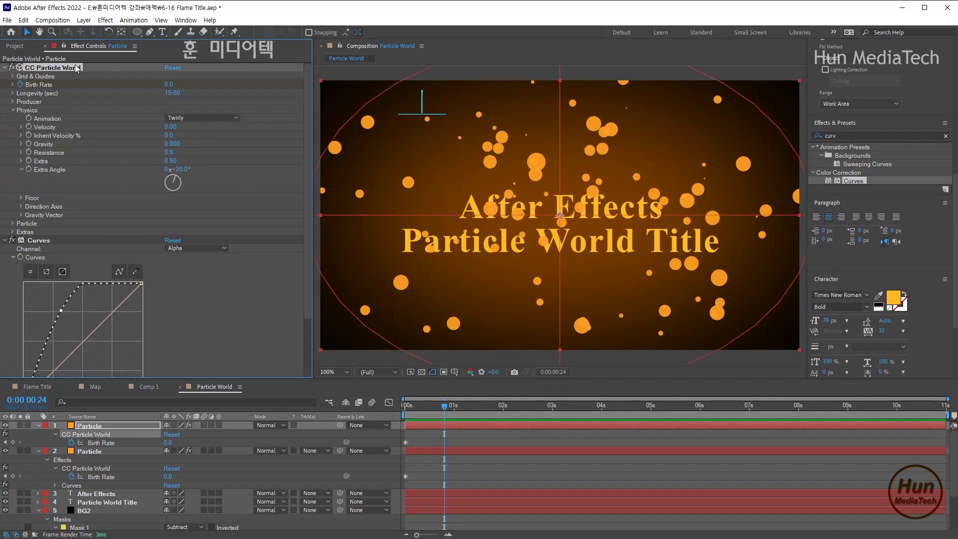
{"action": "left_click", "coordinate": [186, 169]}
{"action": "type", "text": "-20"}
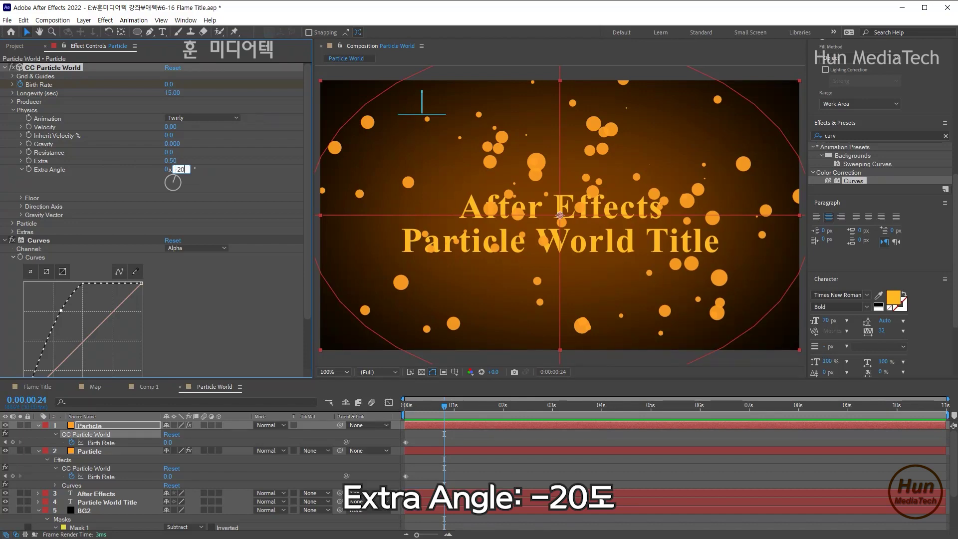
{"action": "key", "text": "Return"}
{"action": "left_click", "coordinate": [183, 170]}
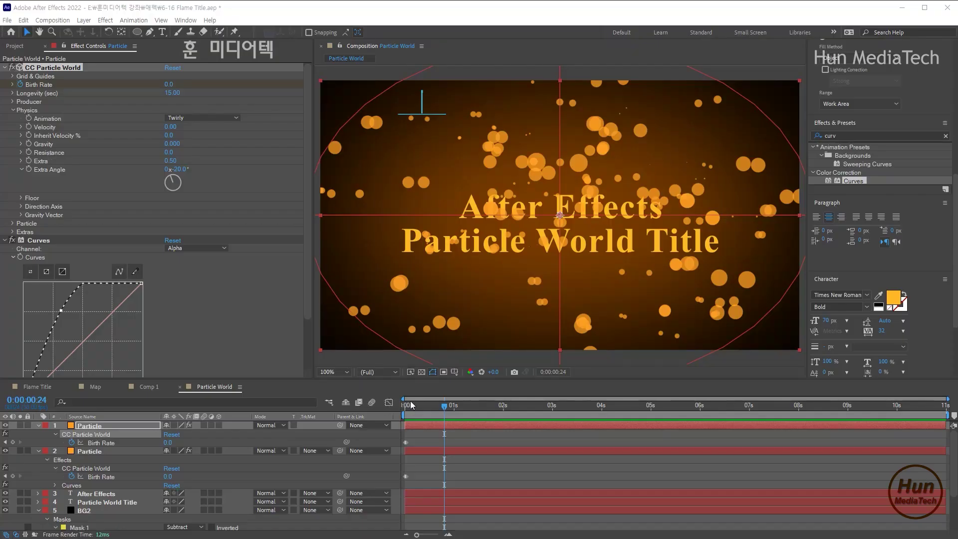
Step: Play back and scrub through the first second to check how the two particle layers spread apart
{"action": "left_click_drag", "start_coordinate": [594, 531], "coordinate": [560, 528]}
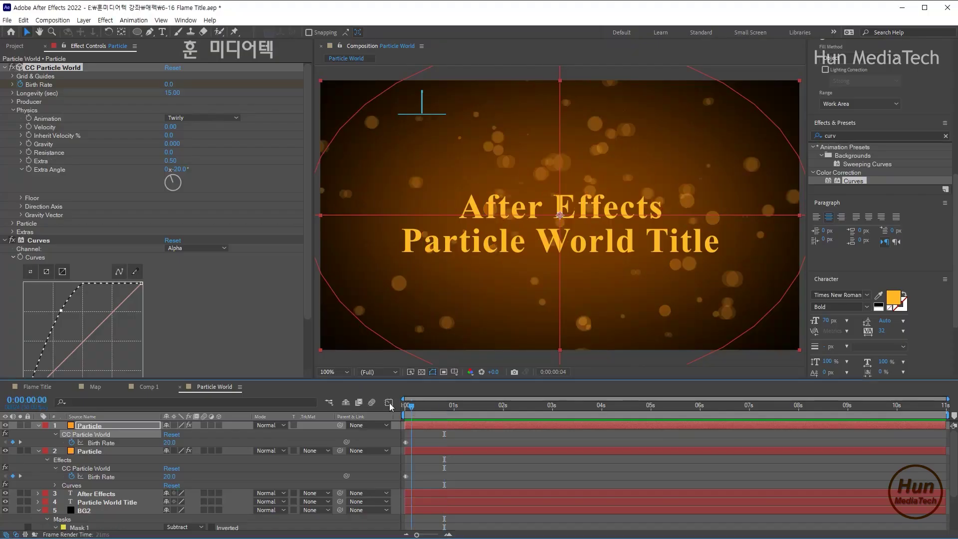
{"action": "key", "text": "space"}
{"action": "key", "text": "space"}
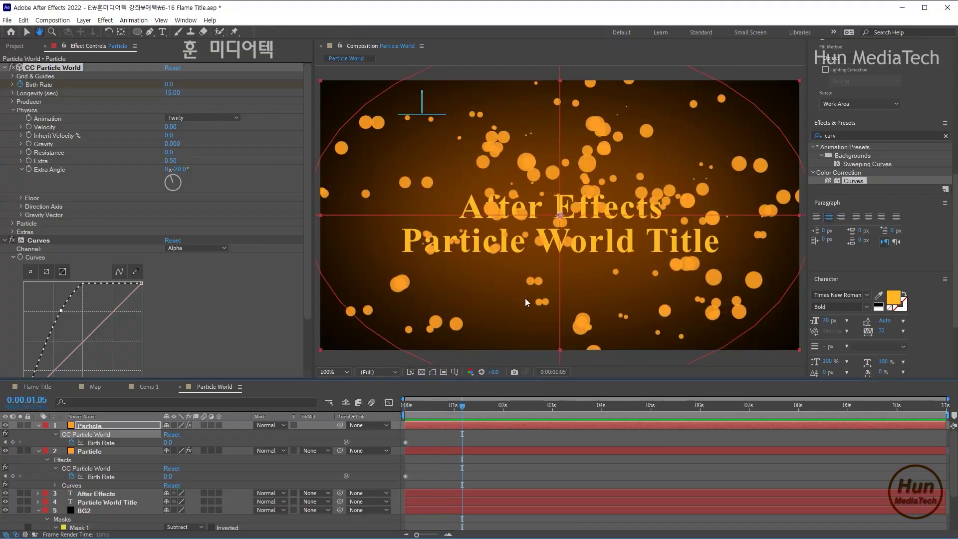
{"action": "left_click_drag", "start_coordinate": [416, 408], "coordinate": [223, 415]}
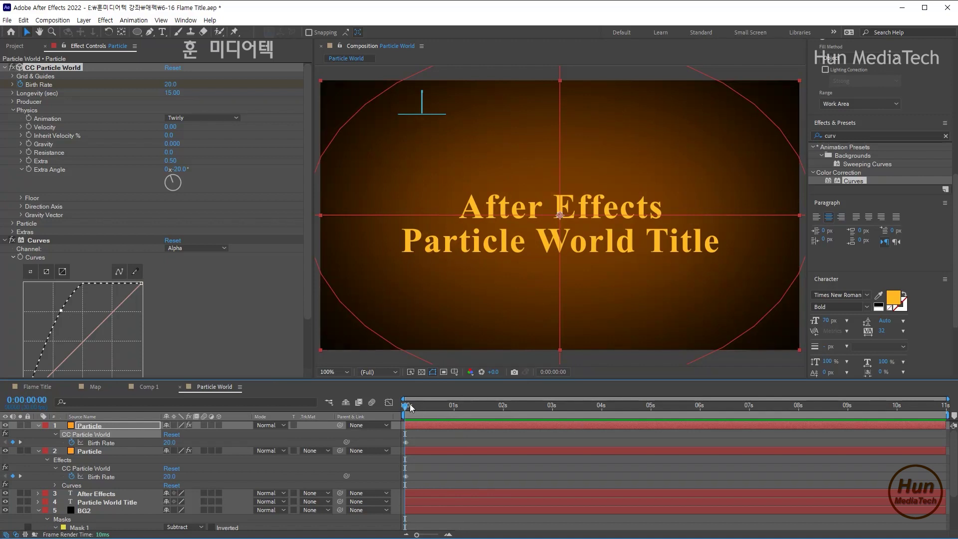
{"action": "left_click_drag", "start_coordinate": [407, 406], "coordinate": [445, 408]}
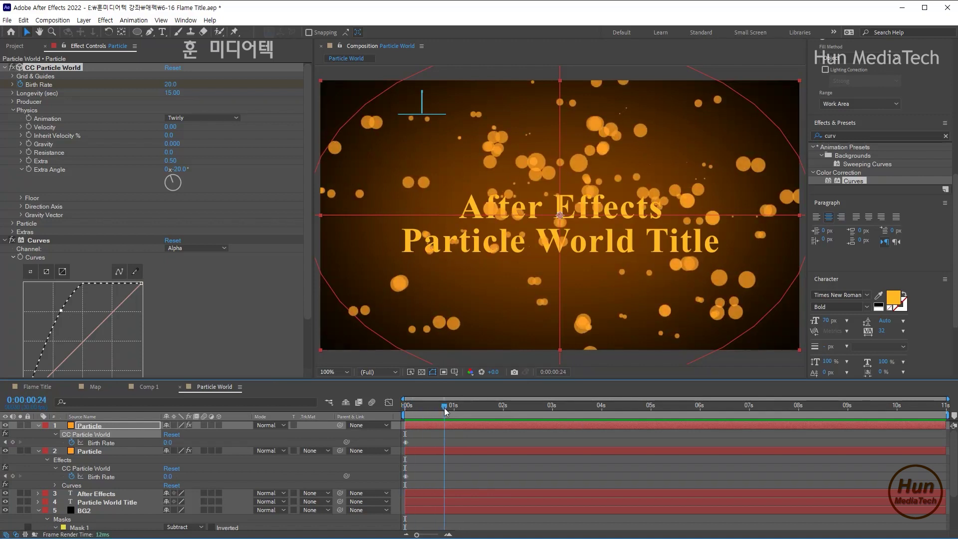
Step: Set the lower Particle layer's Birth Rate keyframe at 0 seconds to 25 and preview the first second
{"action": "left_click", "coordinate": [90, 451]}
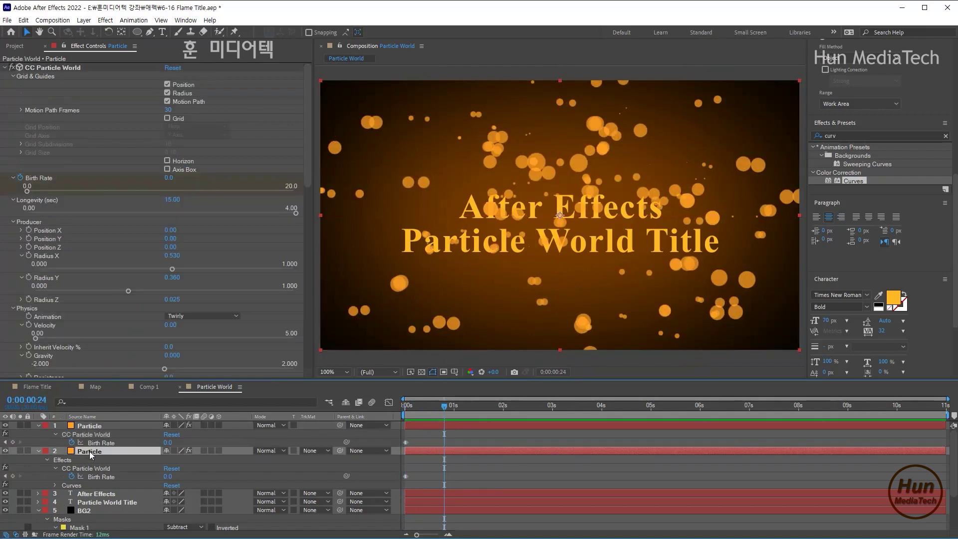
{"action": "key", "text": "Home"}
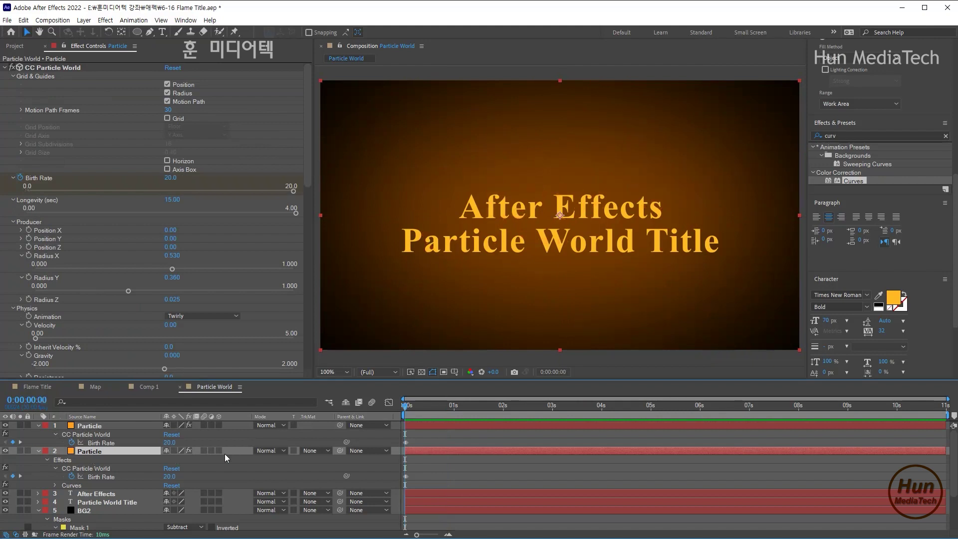
{"action": "left_click", "coordinate": [170, 476]}
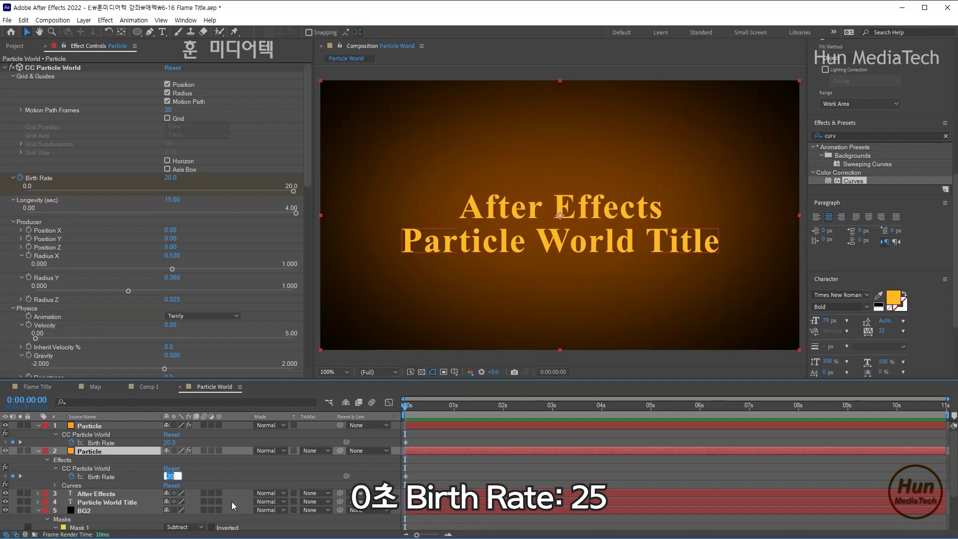
{"action": "type", "text": "25"}
{"action": "key", "text": "Return"}
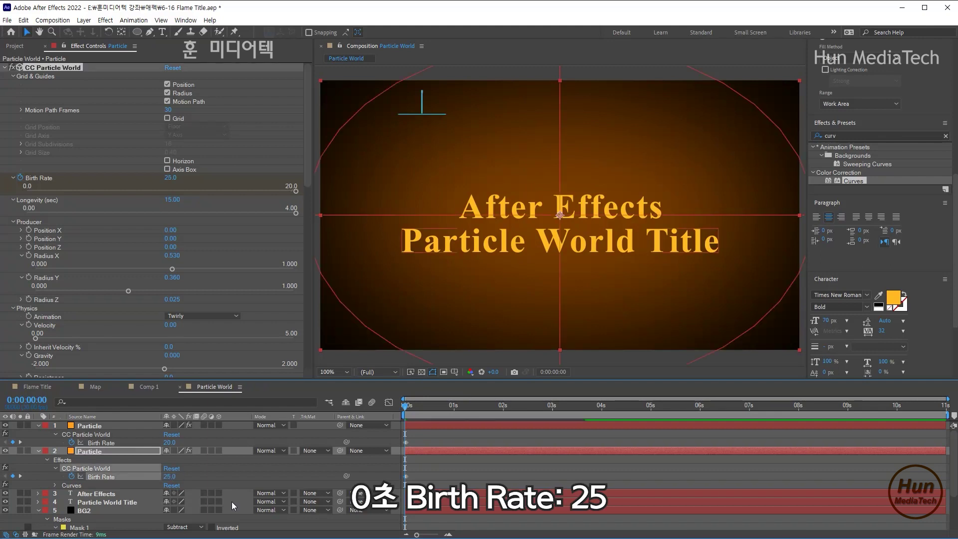
{"action": "key", "text": "space"}
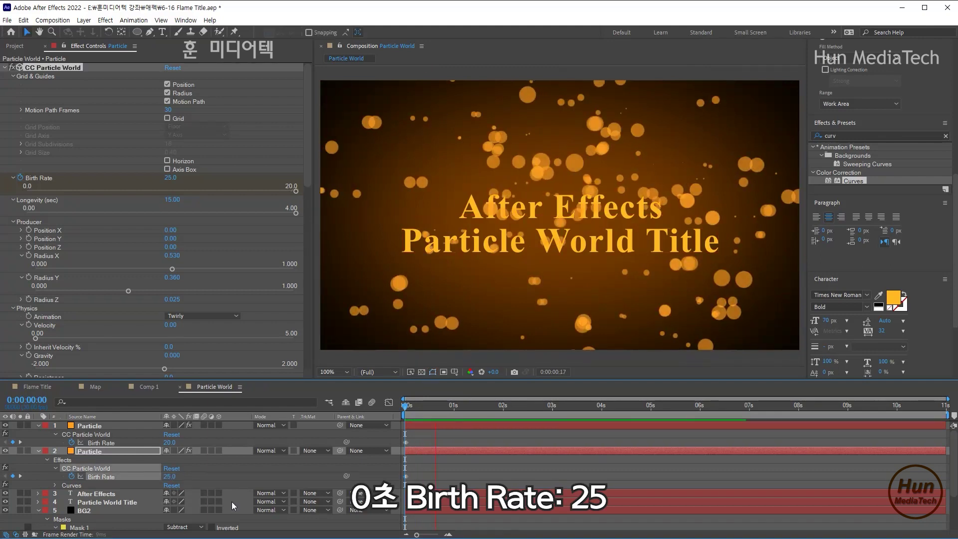
{"action": "left_click_drag", "start_coordinate": [417, 407], "coordinate": [444, 404]}
{"action": "left_click_drag", "start_coordinate": [443, 404], "coordinate": [450, 403]}
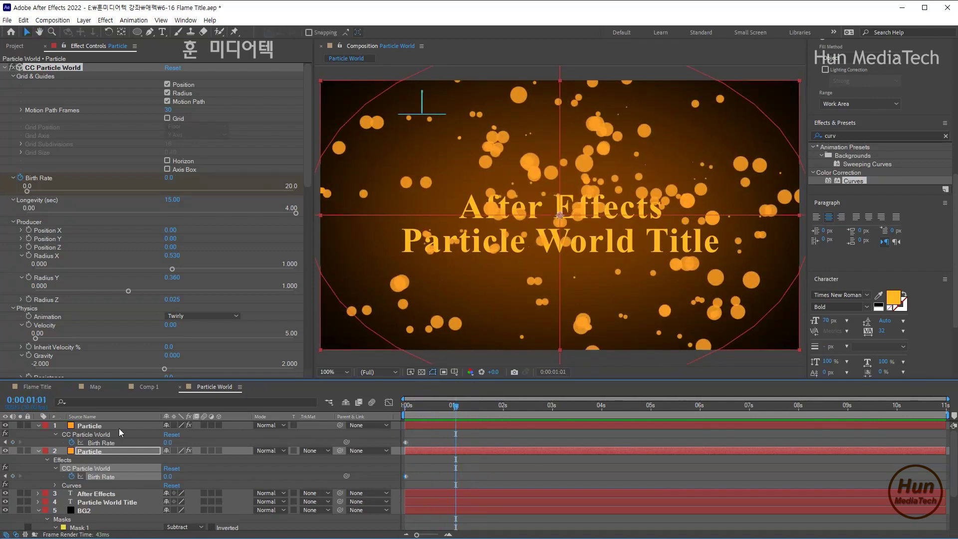
Step: At 0 seconds, set the Birth Rate to 17 on the upper Particle layer and 27 on the lower one
{"action": "left_click_drag", "start_coordinate": [419, 407], "coordinate": [403, 407]}
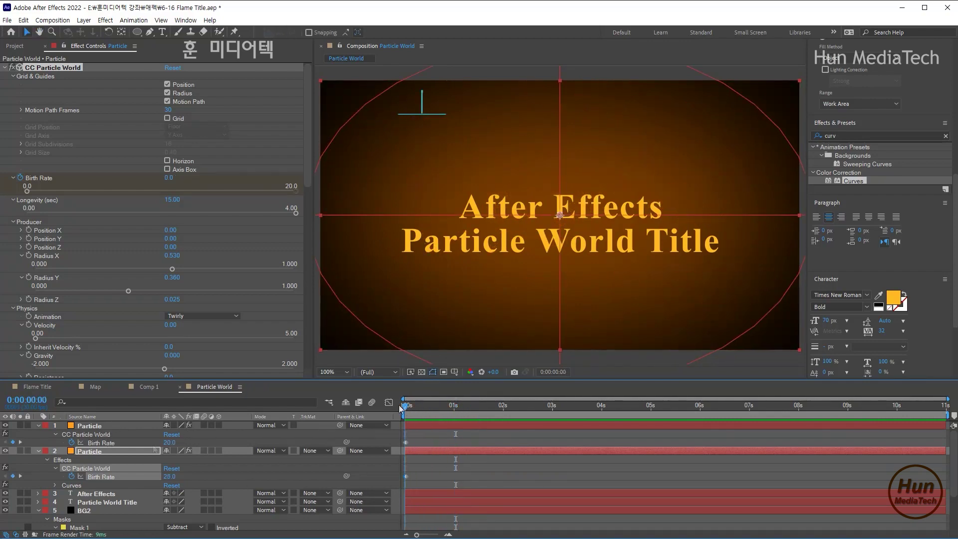
{"action": "left_click_drag", "start_coordinate": [175, 380], "coordinate": [172, 360]}
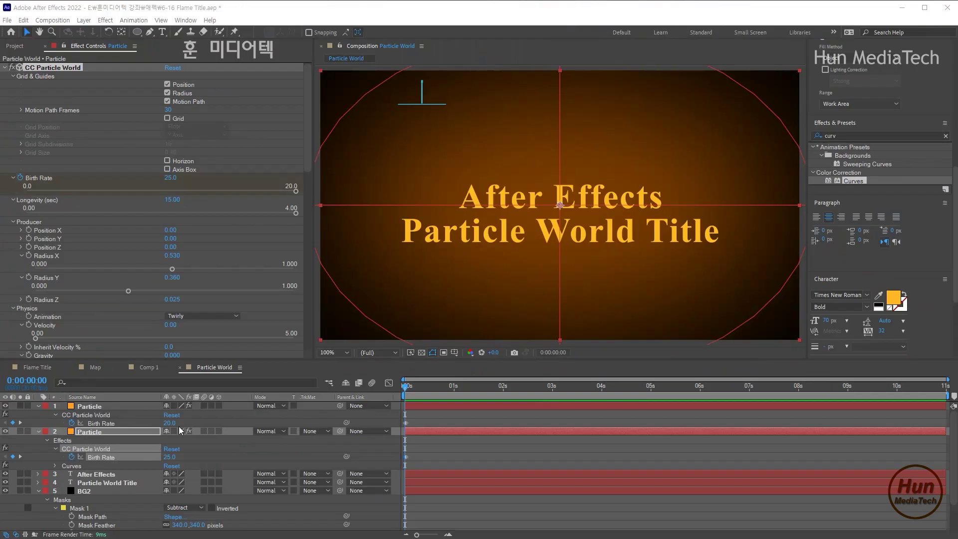
{"action": "left_click", "coordinate": [243, 407]}
{"action": "type", "text": "1"}
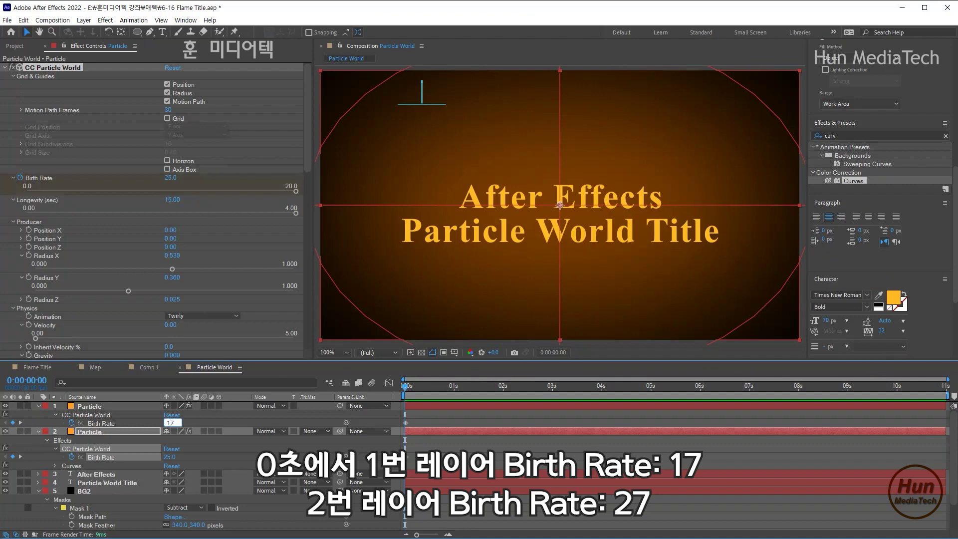
{"action": "type", "text": "7"}
{"action": "key", "text": "Return"}
{"action": "left_click", "coordinate": [169, 456]}
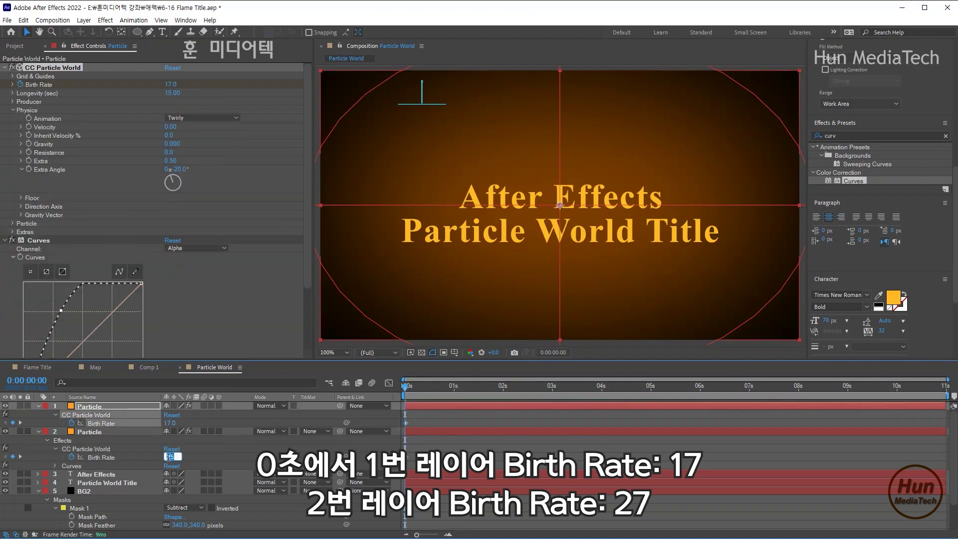
{"action": "type", "text": "27"}
{"action": "key", "text": "Return"}
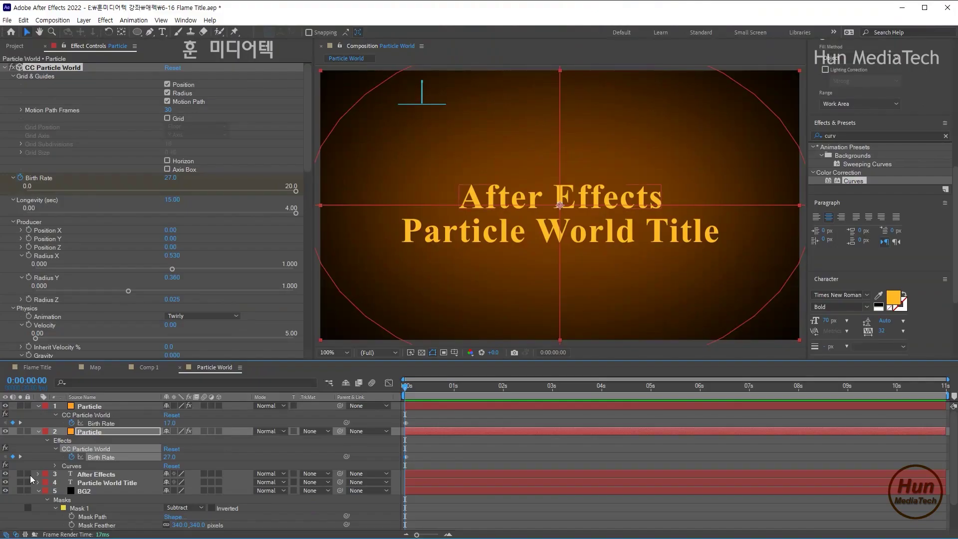
Step: Play back the opening two seconds several times to examine the particle density and spread
{"action": "key", "text": "space"}
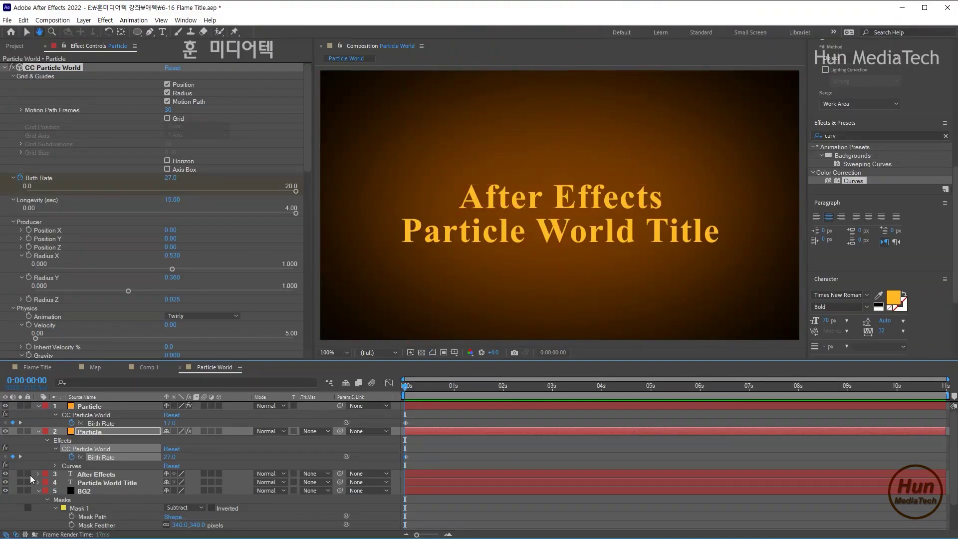
{"action": "key", "text": "space"}
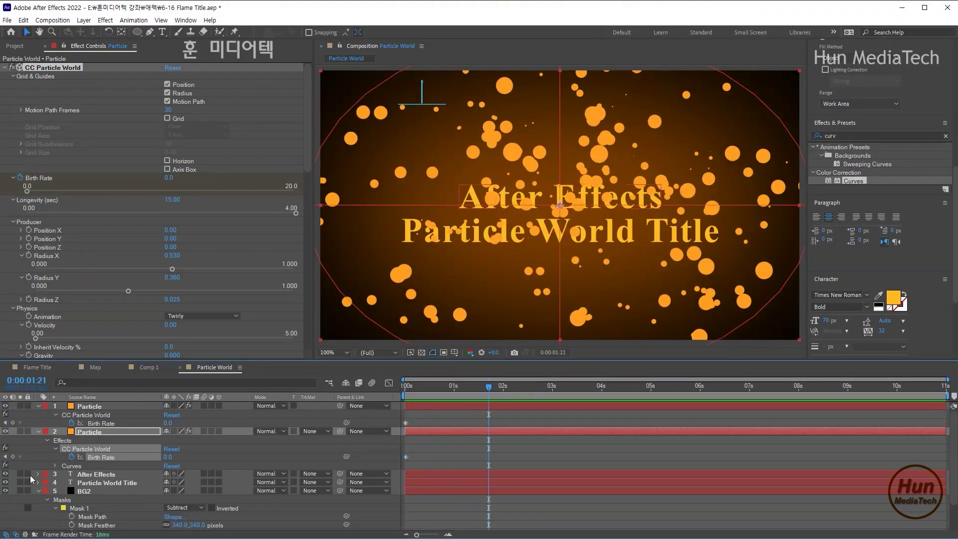
{"action": "key", "text": "Home"}
{"action": "key", "text": "space"}
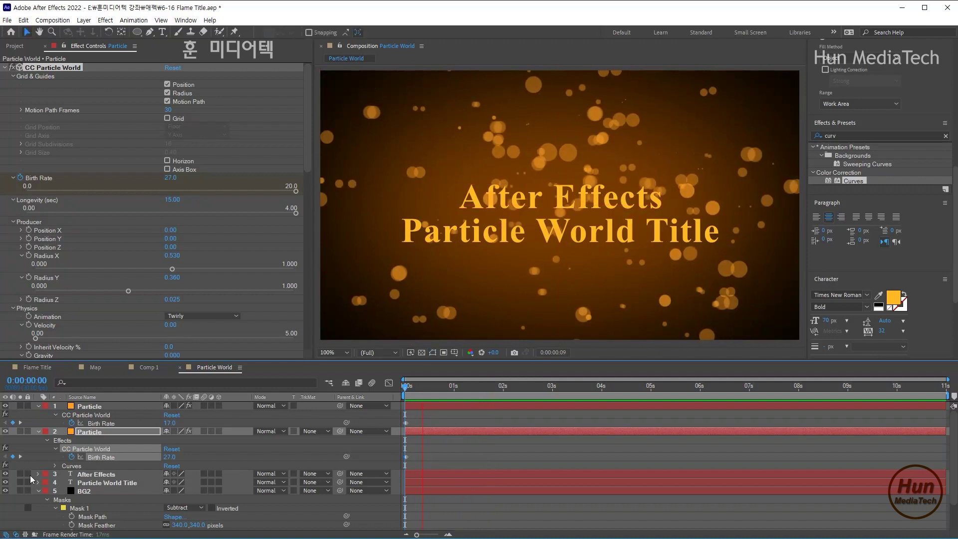
{"action": "key", "text": "space"}
{"action": "key", "text": "Home"}
{"action": "key", "text": "space"}
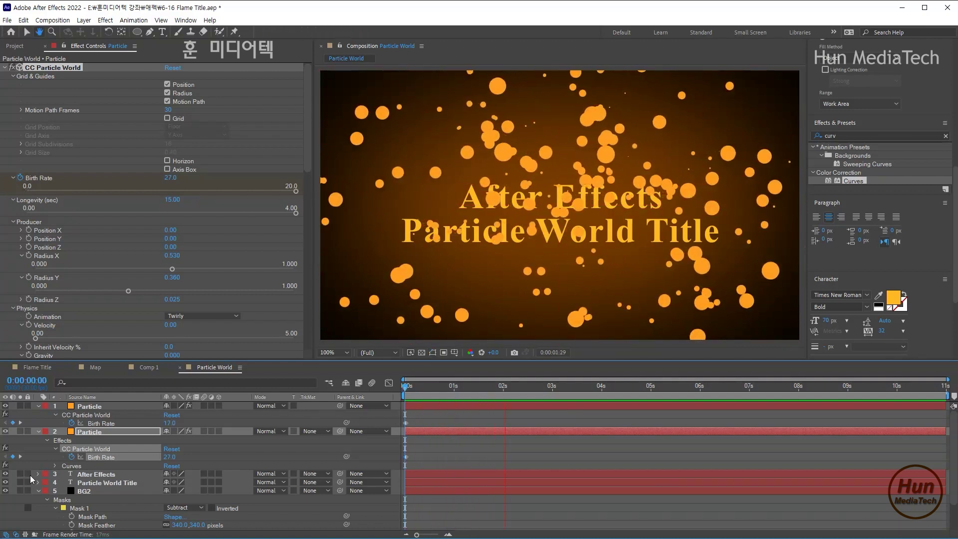
{"action": "key", "text": "space"}
{"action": "key", "text": "Home"}
{"action": "key", "text": "space"}
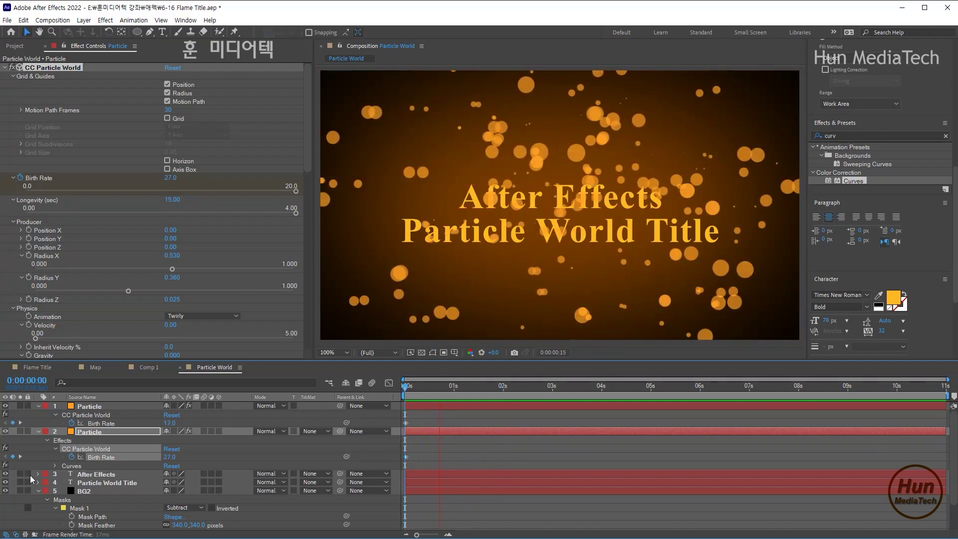
{"action": "key", "text": "space"}
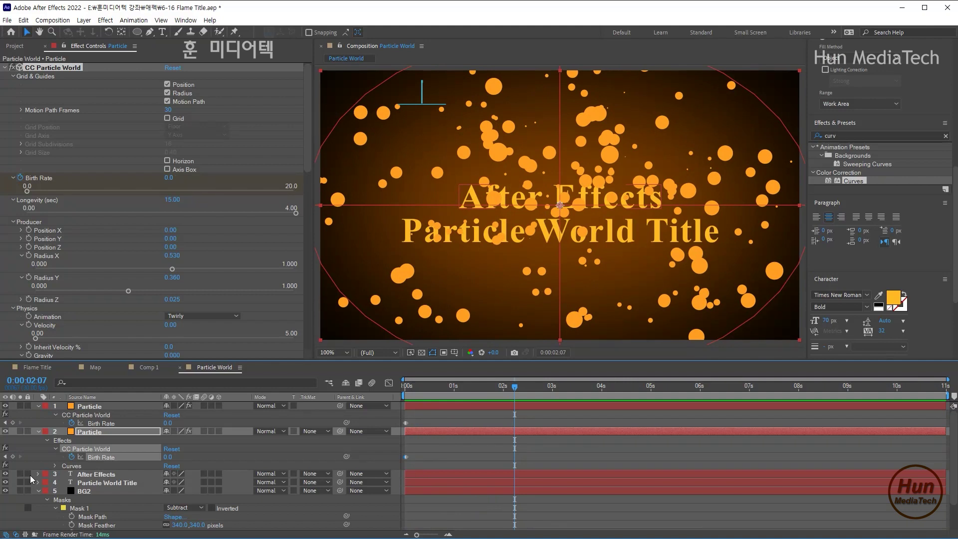
Step: Recolor both title text layers, After Effects and Particle World Title, to the deeper orange FF8625
{"action": "left_click", "coordinate": [97, 474]}
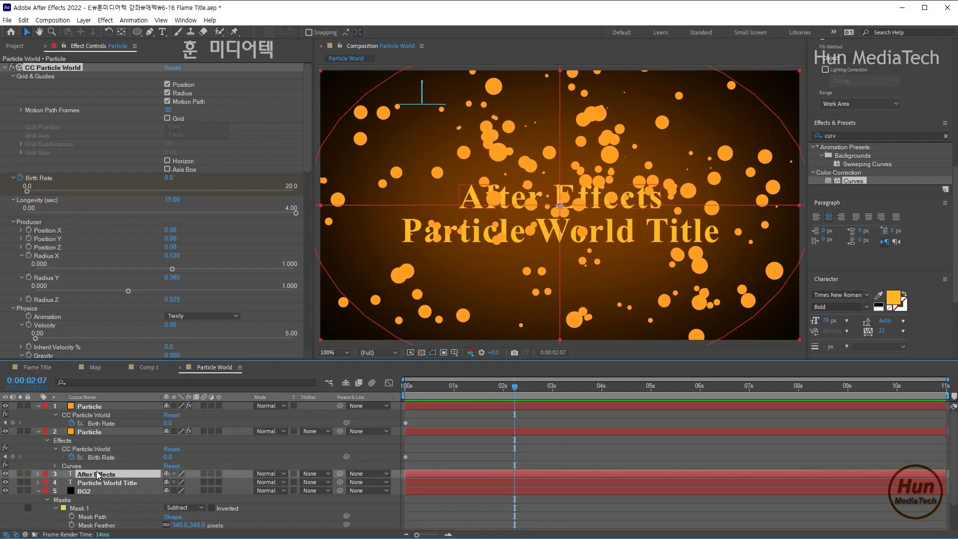
{"action": "left_click", "coordinate": [99, 482], "text": "shift"}
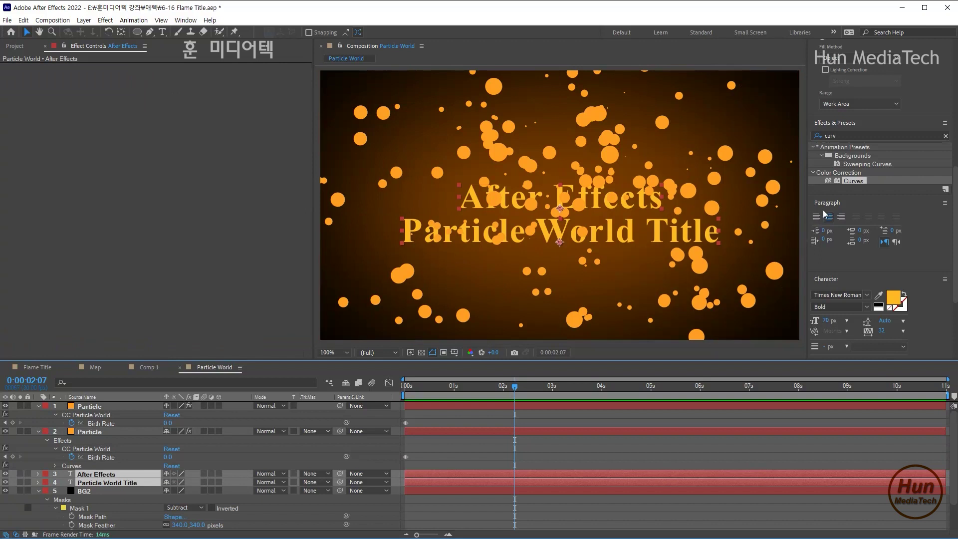
{"action": "left_click", "coordinate": [893, 297]}
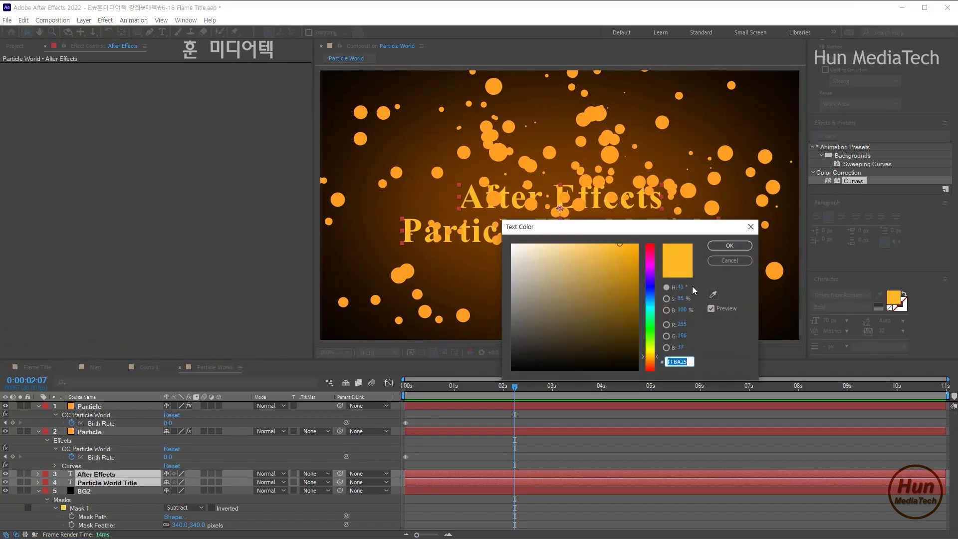
{"action": "left_click_drag", "start_coordinate": [655, 357], "coordinate": [654, 361]}
{"action": "left_click", "coordinate": [733, 245]}
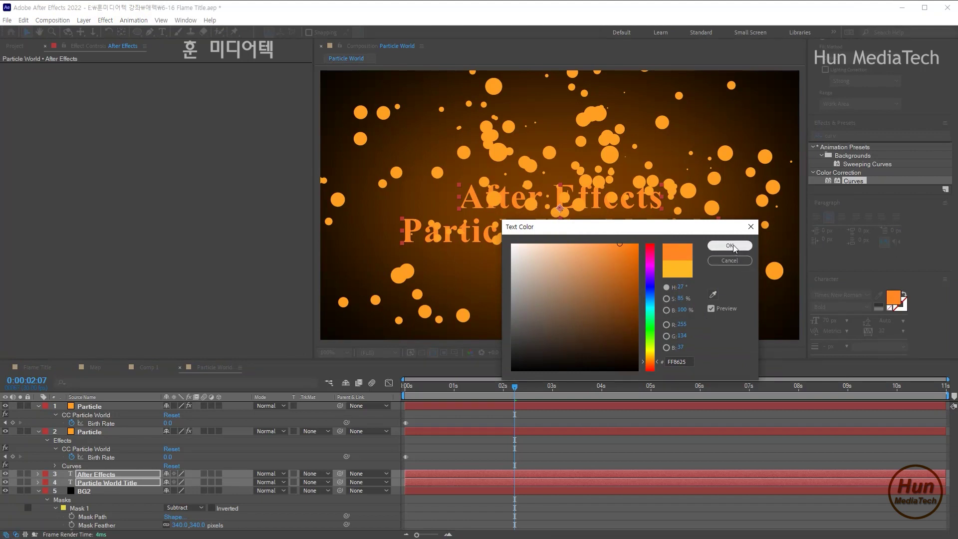
Step: Confirm the title color and recolor both text layers to a slightly lighter orange, about FF8B2E
{"action": "left_click", "coordinate": [733, 245]}
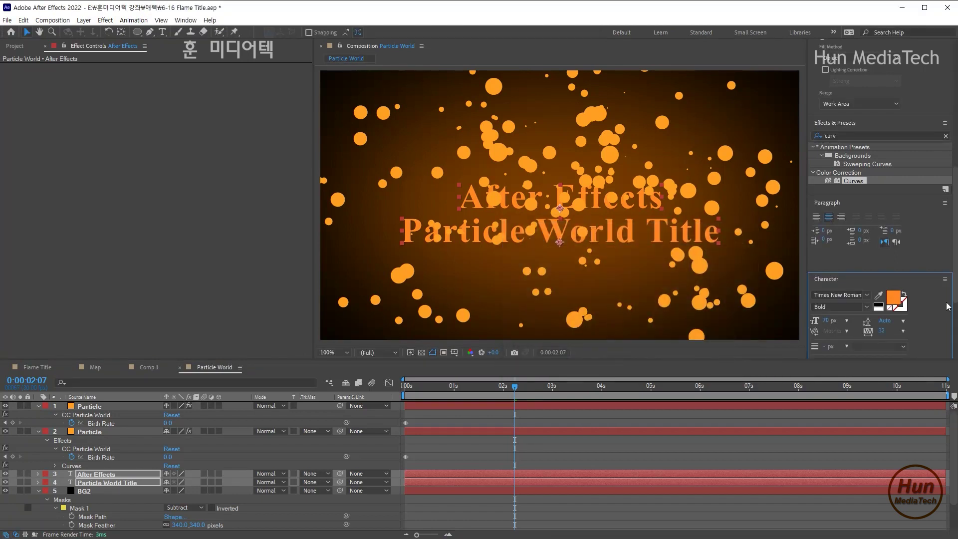
{"action": "left_click", "coordinate": [895, 298]}
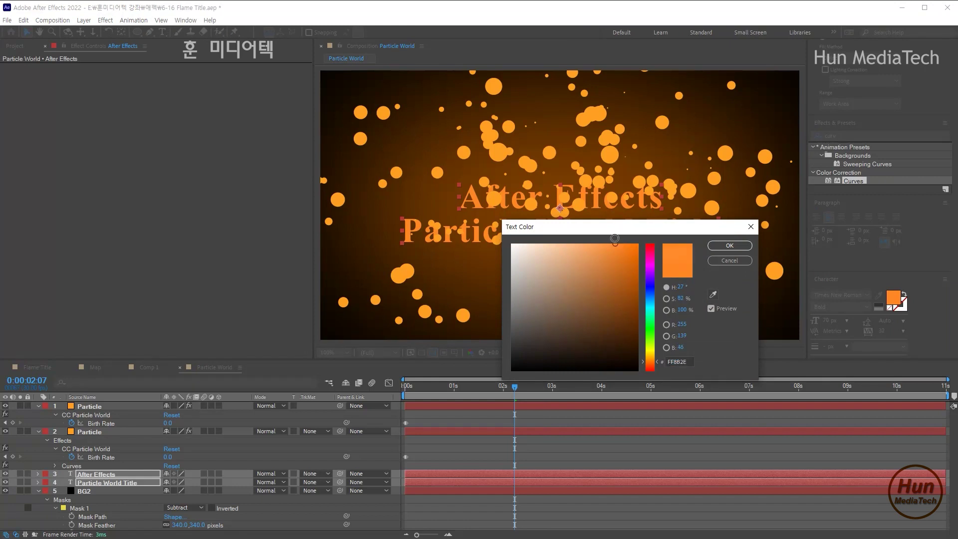
{"action": "left_click", "coordinate": [724, 246]}
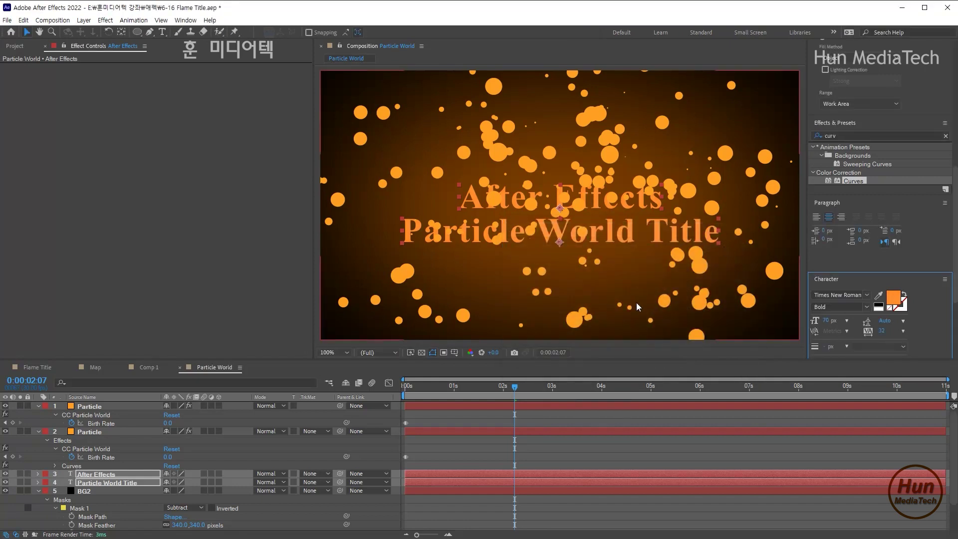
Step: Find the Camera Lens Blur effect and apply it to the upper Particle layer
{"action": "left_click", "coordinate": [90, 407]}
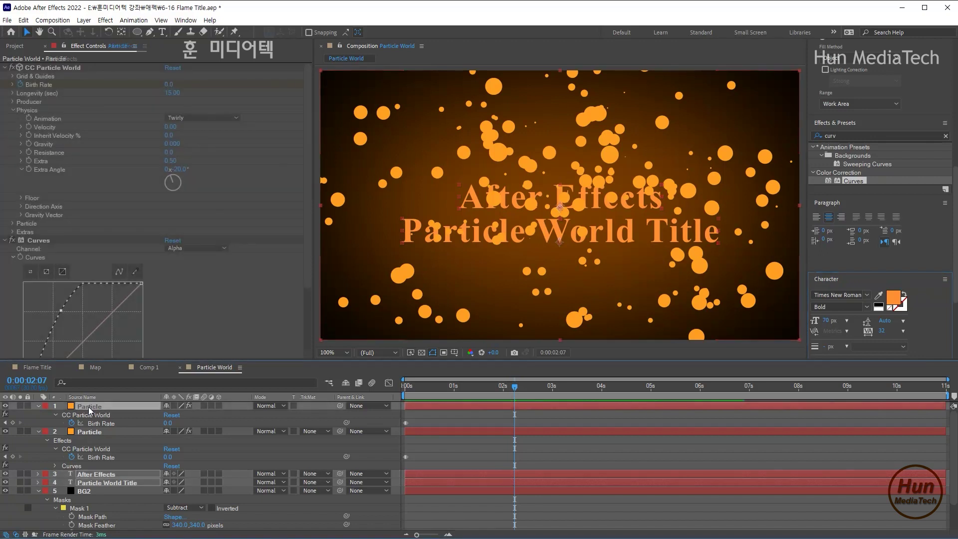
{"action": "left_click", "coordinate": [95, 433], "text": "ctrl"}
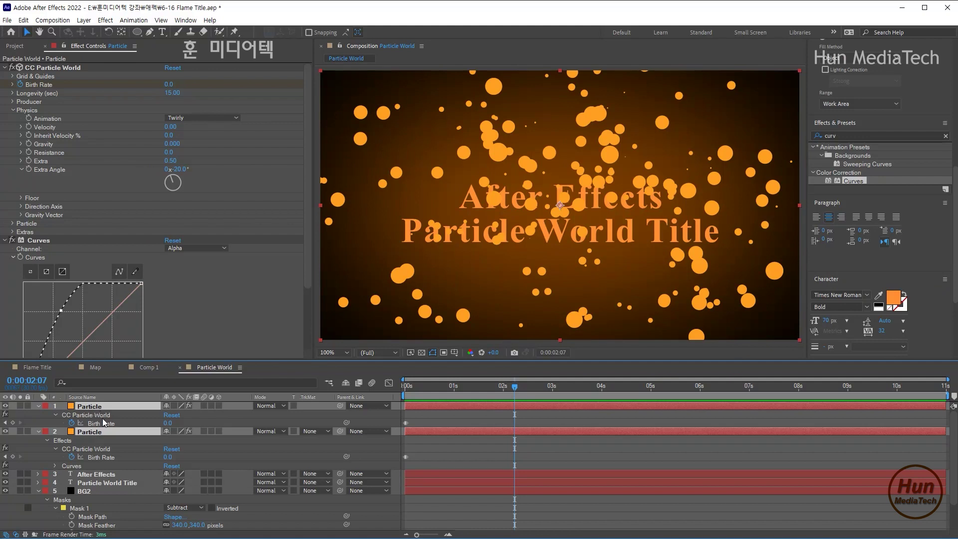
{"action": "left_click", "coordinate": [99, 415]}
{"action": "left_click", "coordinate": [95, 407]}
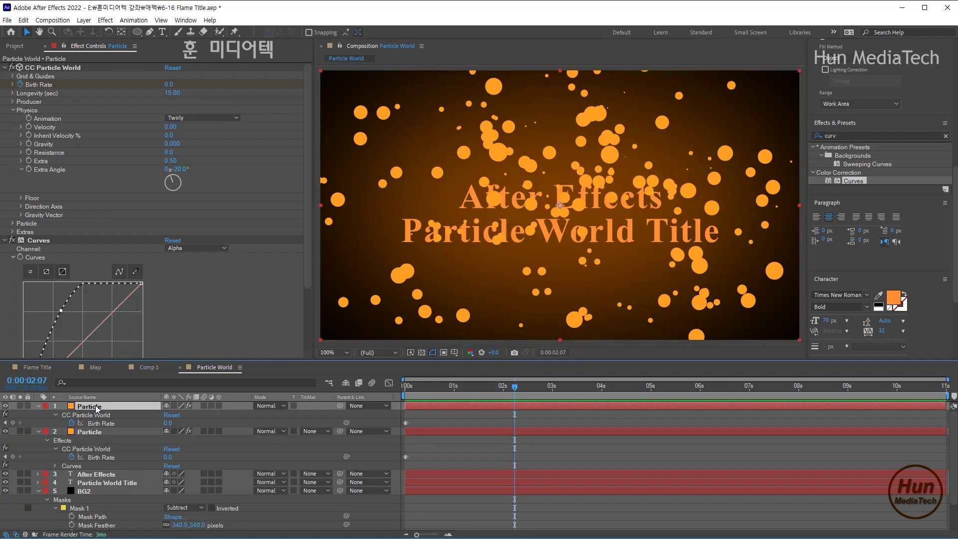
{"action": "left_click", "coordinate": [817, 138]}
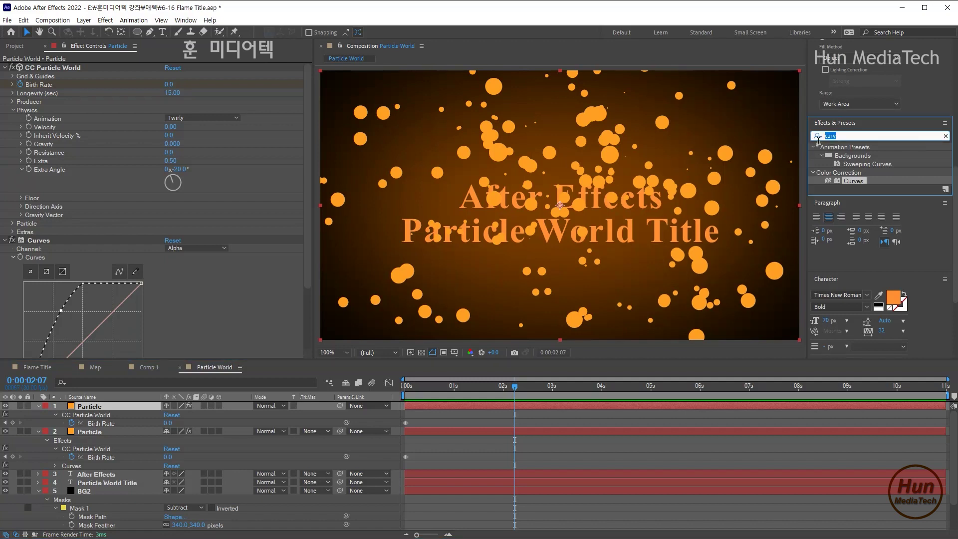
{"action": "left_click", "coordinate": [945, 136]}
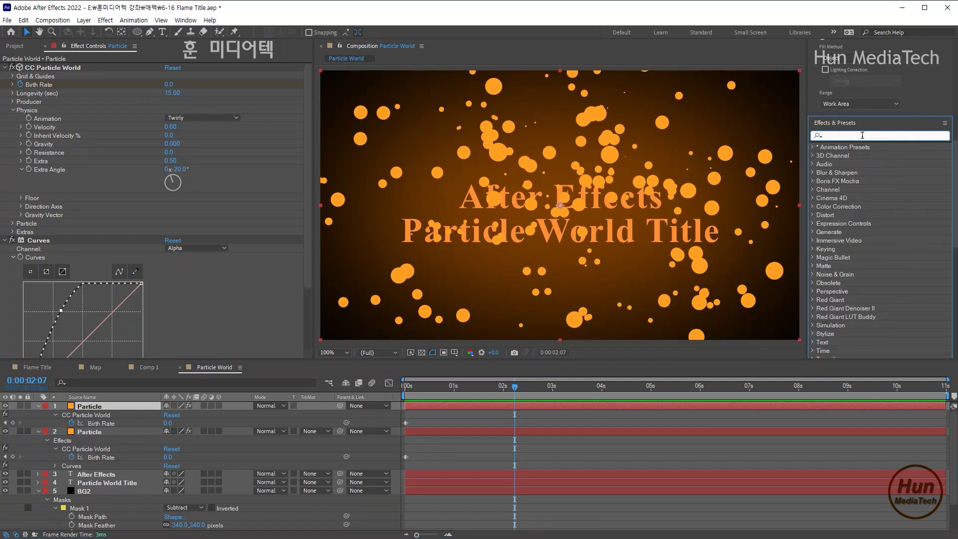
{"action": "type", "text": "lens"}
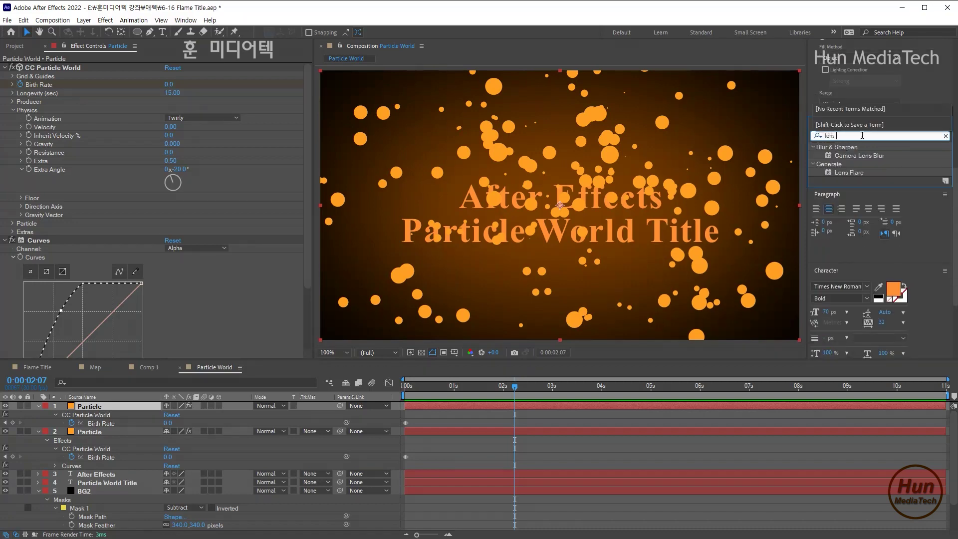
{"action": "left_click", "coordinate": [874, 156]}
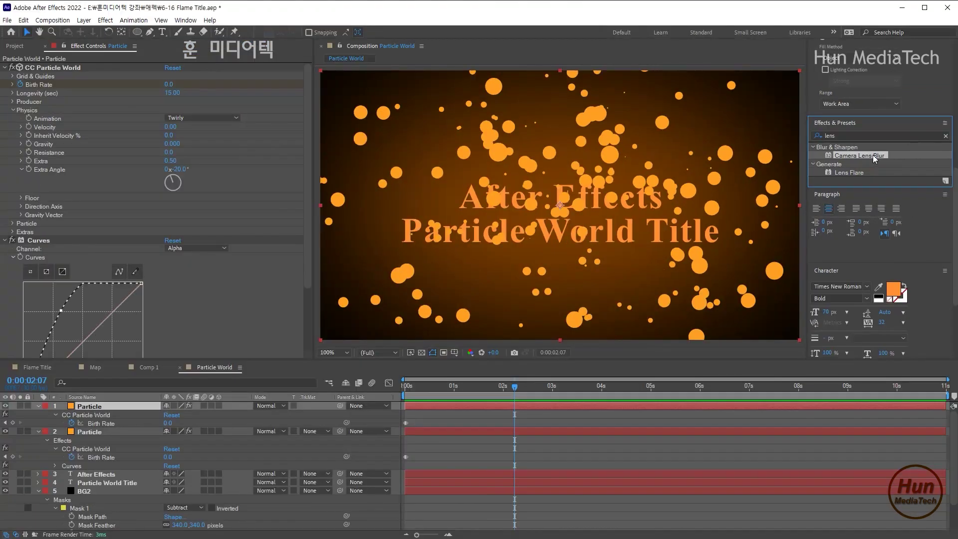
{"action": "left_click_drag", "start_coordinate": [872, 155], "coordinate": [113, 407]}
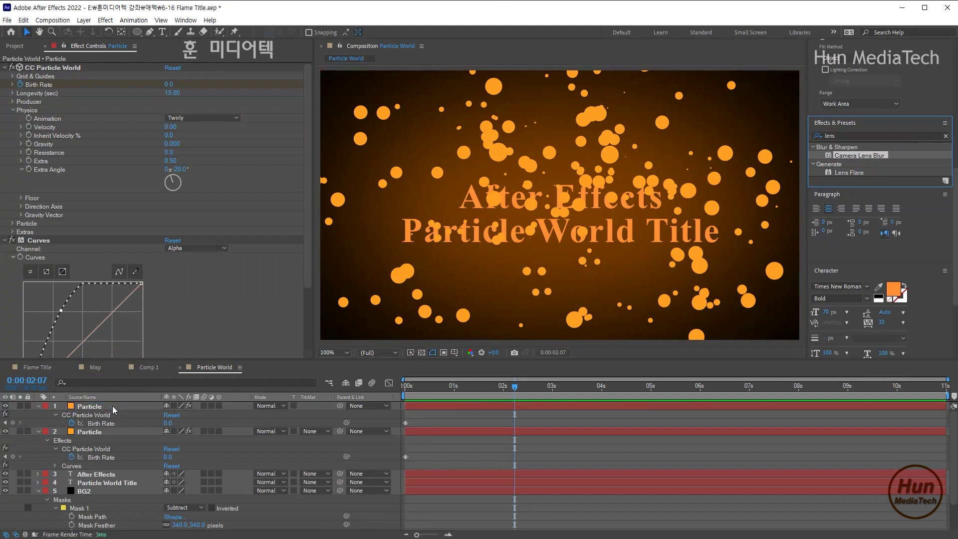
Step: At 0:00:01:14, try raising the upper Particle layer's Camera Lens Blur radius to about 33.5
{"action": "left_click", "coordinate": [404, 386]}
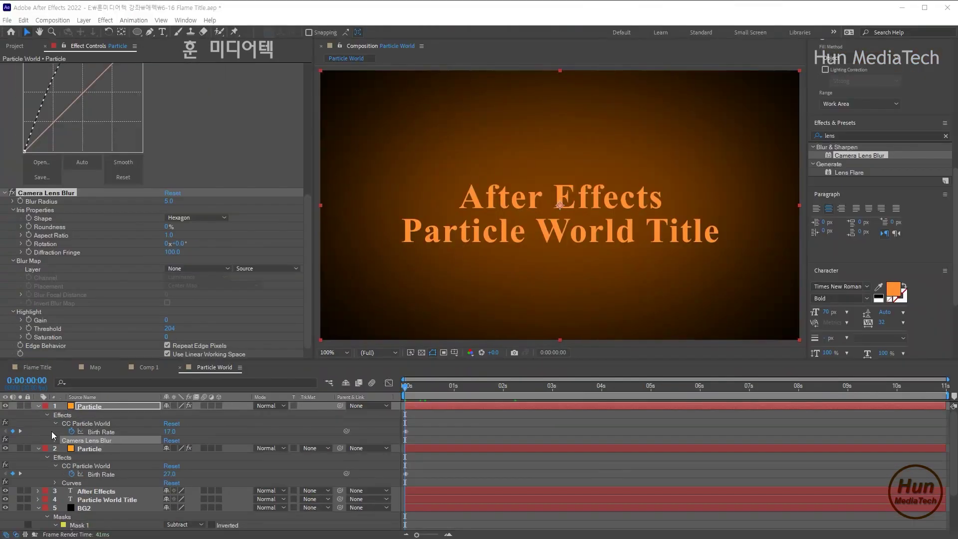
{"action": "left_click_drag", "start_coordinate": [590, 367], "coordinate": [599, 366]}
{"action": "left_click_drag", "start_coordinate": [416, 387], "coordinate": [477, 387]}
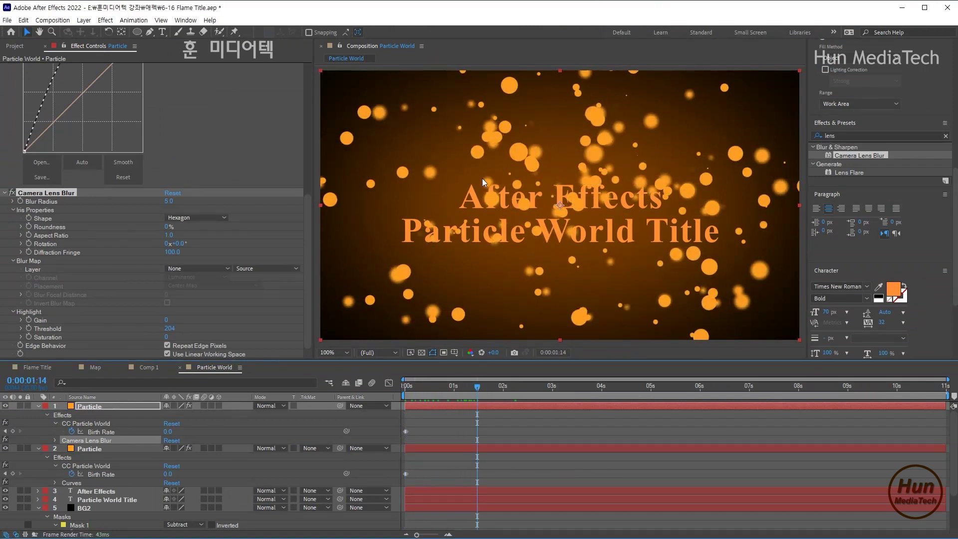
{"action": "left_click", "coordinate": [12, 200]}
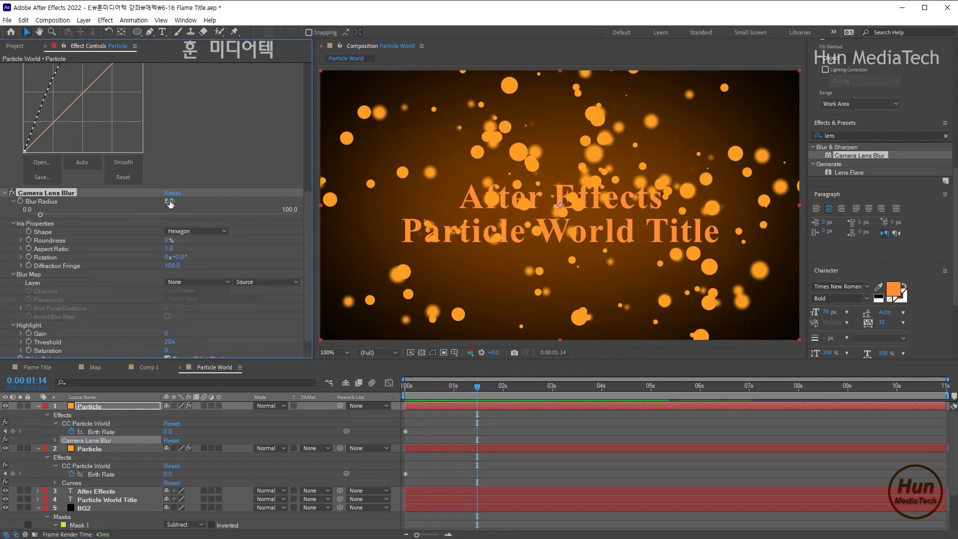
{"action": "left_click", "coordinate": [169, 202]}
{"action": "left_click_drag", "start_coordinate": [41, 214], "coordinate": [109, 211]}
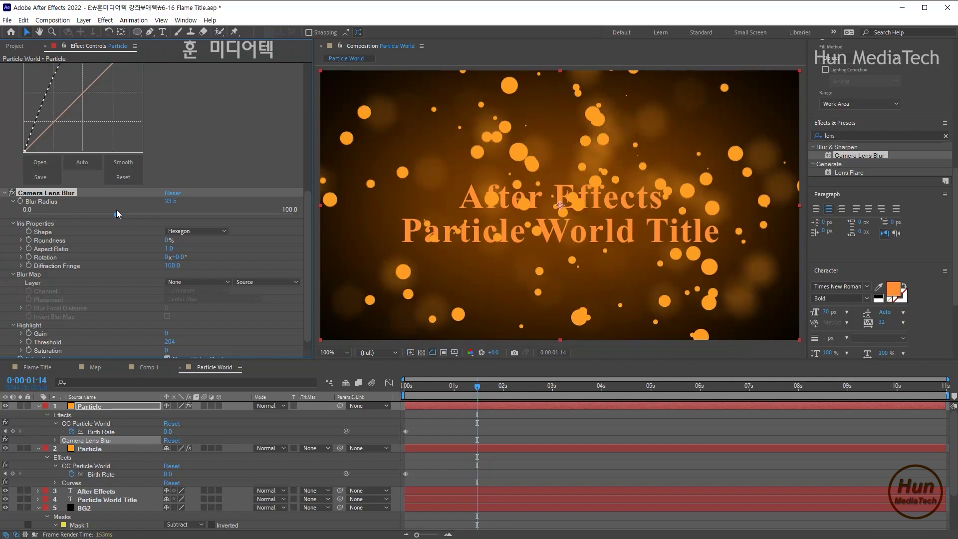
Step: Set the Camera Lens Blur radius to 30 with a Hexagon iris shape and check the frame at 0:00:01:25
{"action": "left_click", "coordinate": [170, 202]}
{"action": "type", "text": "33"}
{"action": "key", "text": "Return"}
{"action": "left_click", "coordinate": [171, 202]}
{"action": "type", "text": "30"}
{"action": "key", "text": "Return"}
{"action": "left_click", "coordinate": [213, 228]}
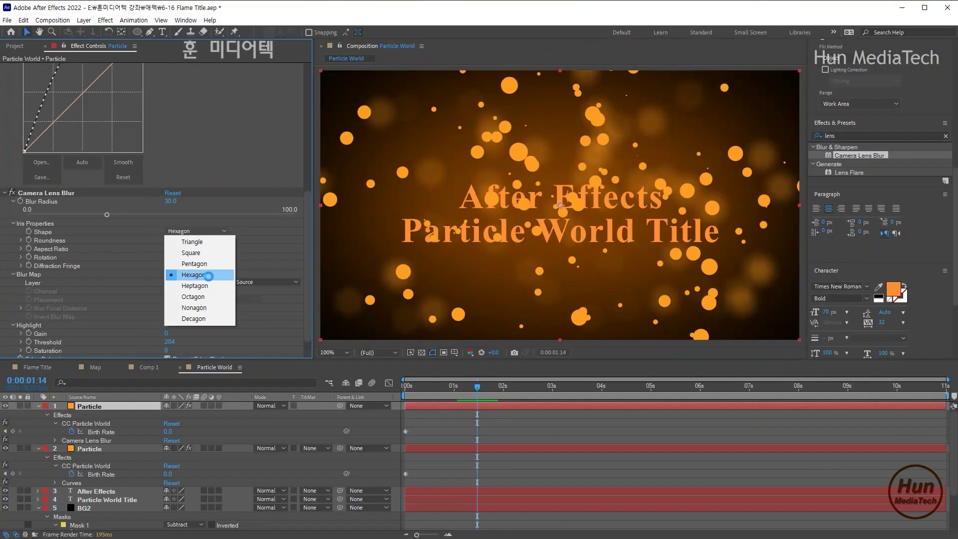
{"action": "left_click", "coordinate": [208, 275]}
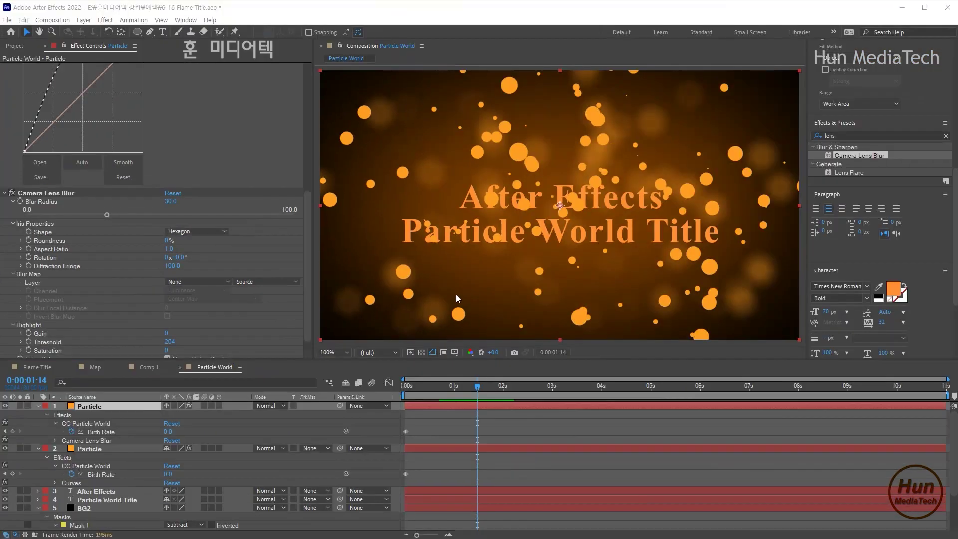
{"action": "mouse_move", "coordinate": [476, 387]}
{"action": "left_mouse_down"}
{"action": "mouse_move", "coordinate": [504, 387]}
{"action": "mouse_move", "coordinate": [396, 382]}
{"action": "mouse_move", "coordinate": [494, 386]}
{"action": "left_mouse_up"}
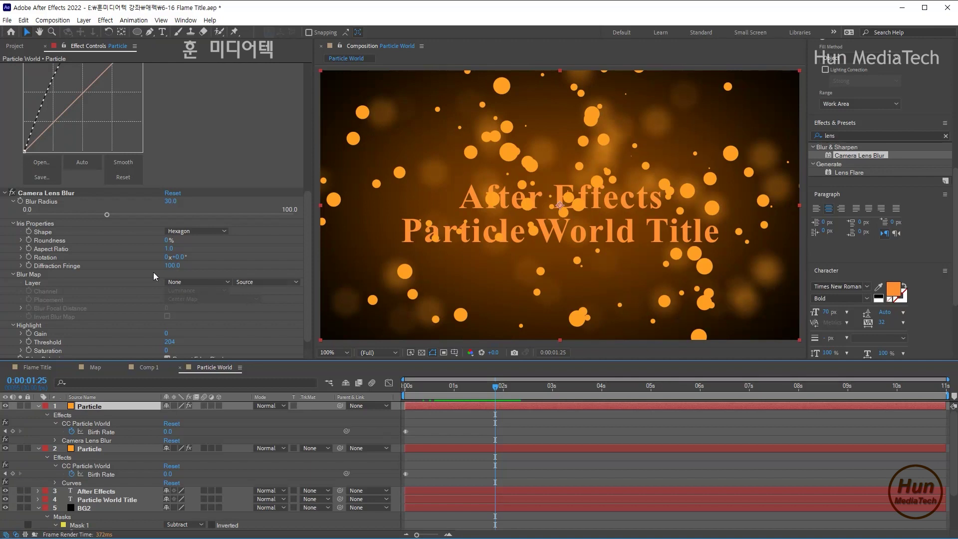
Step: Set the Camera Lens Blur radius to 25 and preview the animation from the start
{"action": "mouse_move", "coordinate": [106, 214]}
{"action": "left_mouse_down"}
{"action": "mouse_move", "coordinate": [146, 219]}
{"action": "mouse_move", "coordinate": [97, 216]}
{"action": "left_mouse_up"}
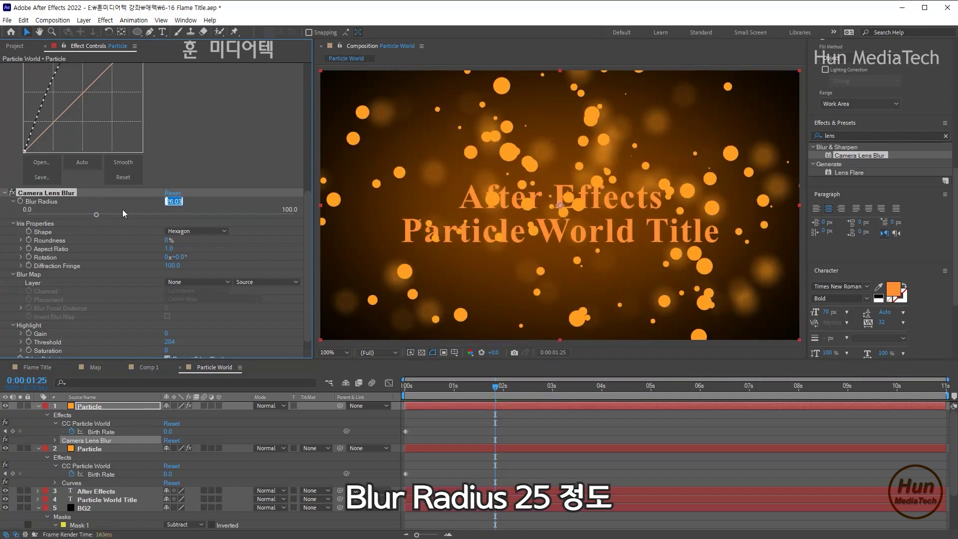
{"action": "type", "text": "25"}
{"action": "key", "text": "Return"}
{"action": "key", "text": "Home"}
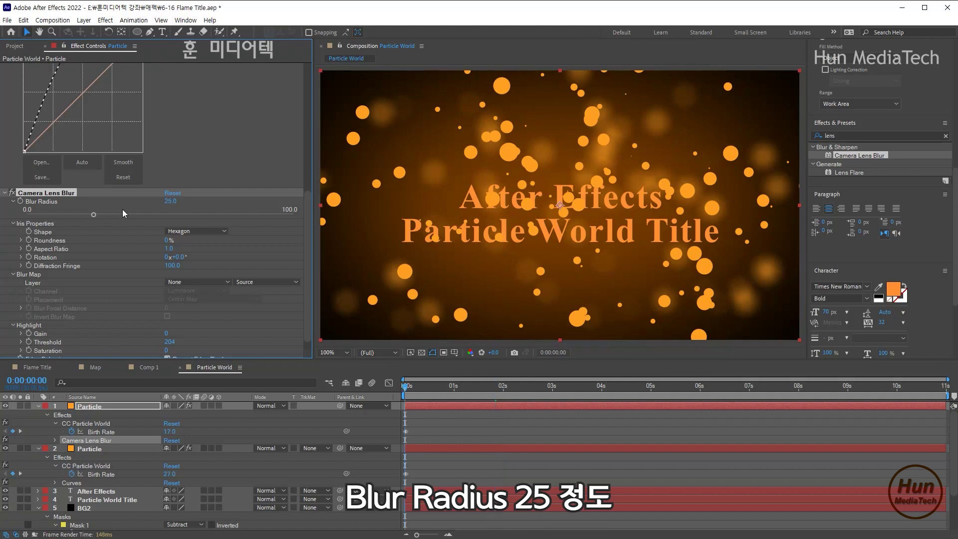
{"action": "key", "text": "space"}
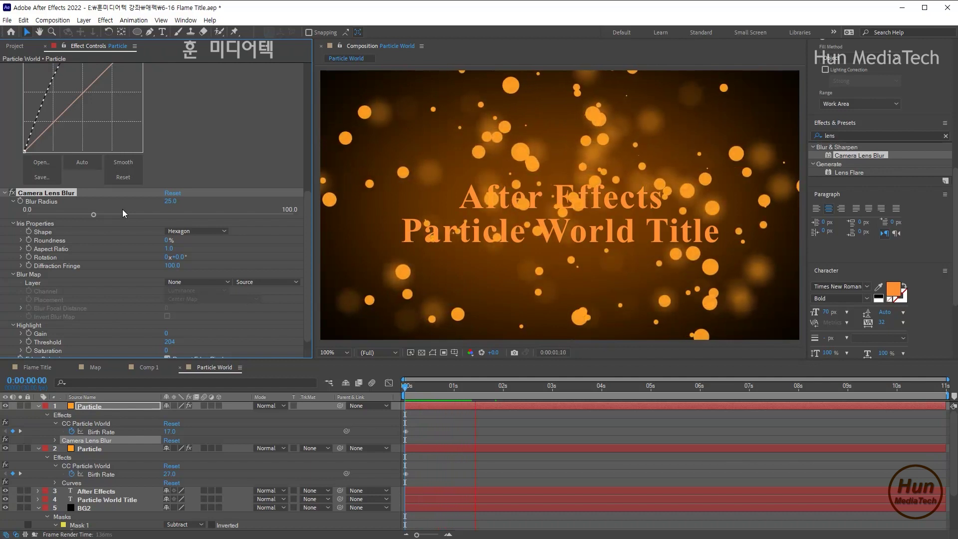
Step: Set the Camera Lens Blur radius to 26 and play back the opening three seconds
{"action": "left_click", "coordinate": [170, 201]}
{"action": "type", "text": "26"}
{"action": "key", "text": "Return"}
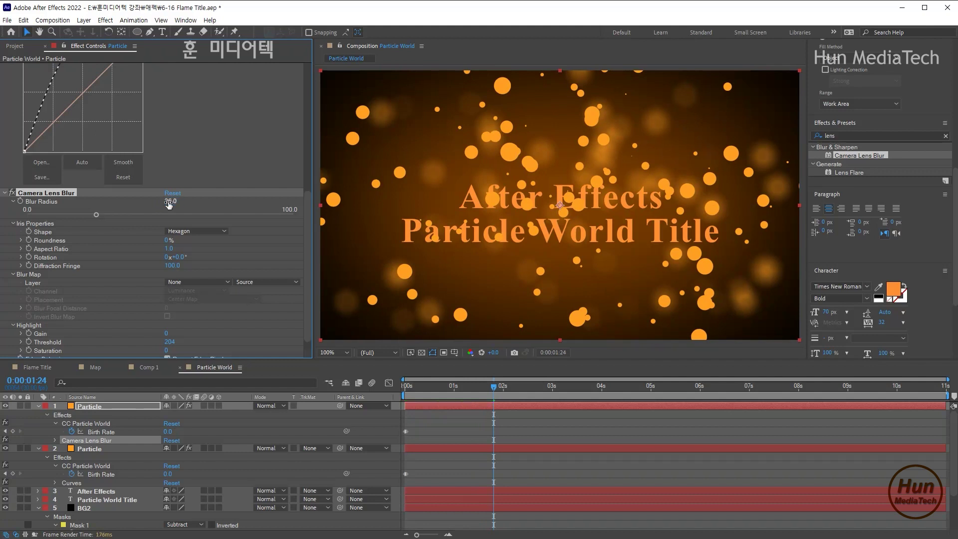
{"action": "key", "text": "space"}
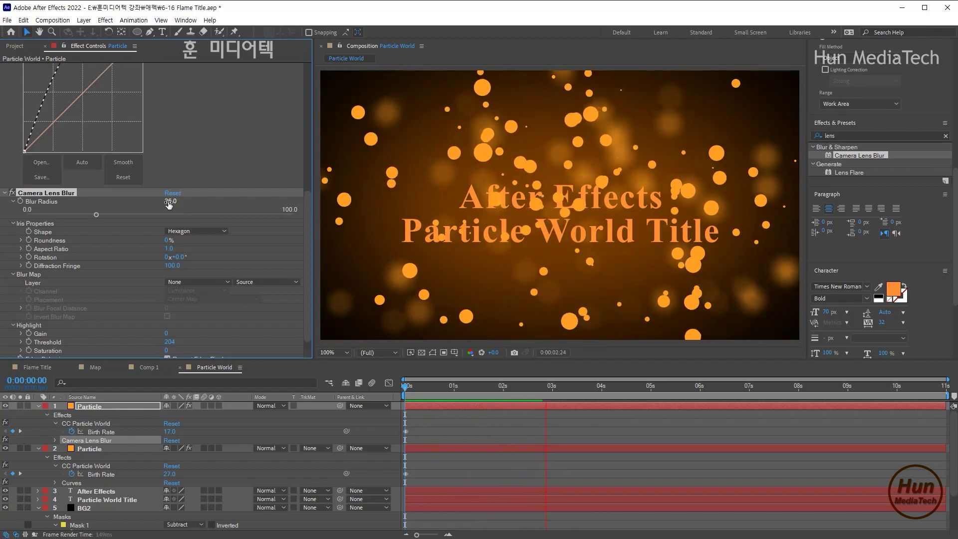
{"action": "key", "text": "space"}
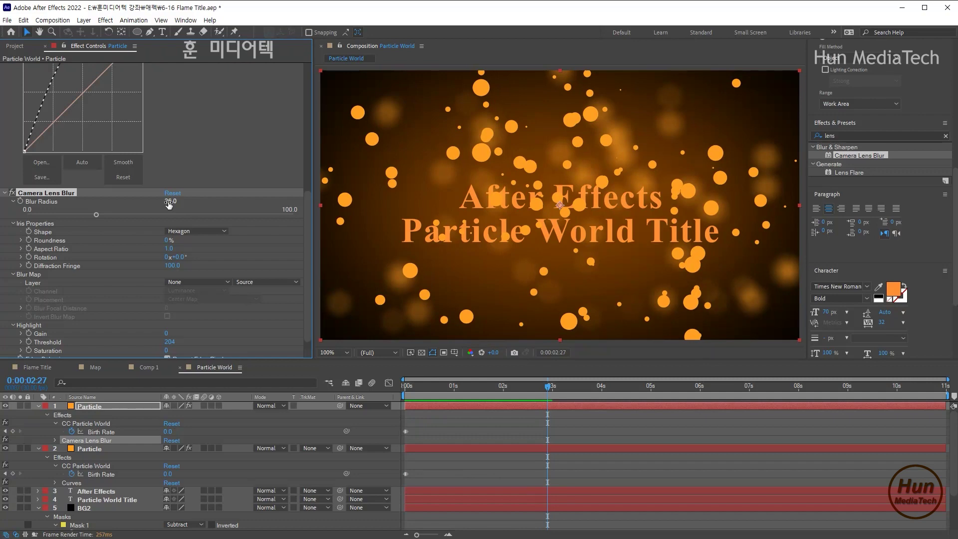
Step: Add a new adjustment layer above all layers of the composition
{"action": "left_click", "coordinate": [83, 20]}
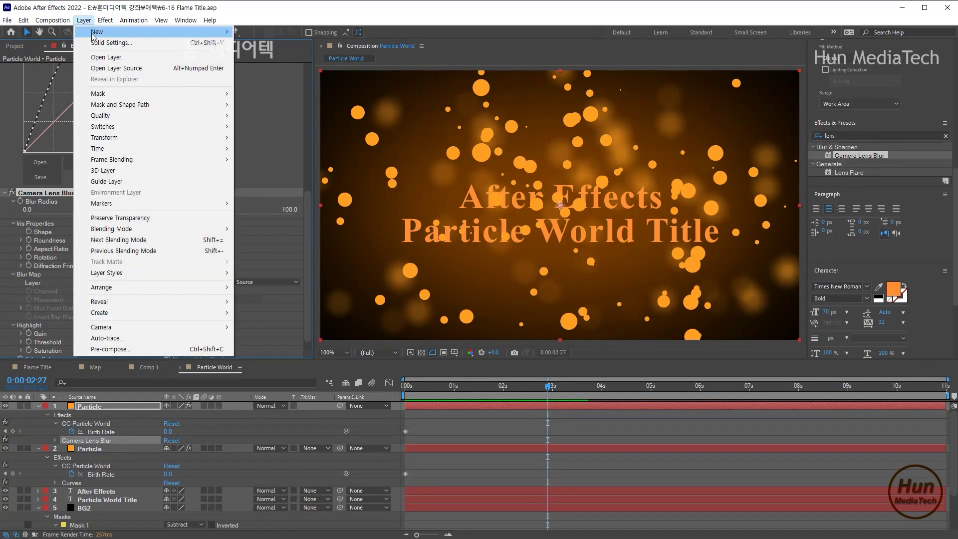
{"action": "mouse_move", "coordinate": [199, 32]}
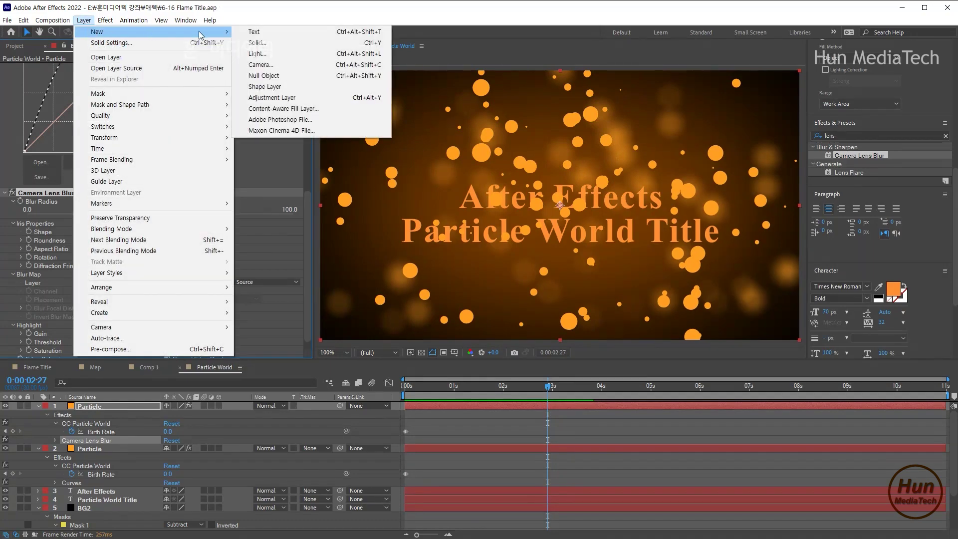
{"action": "left_click", "coordinate": [292, 98]}
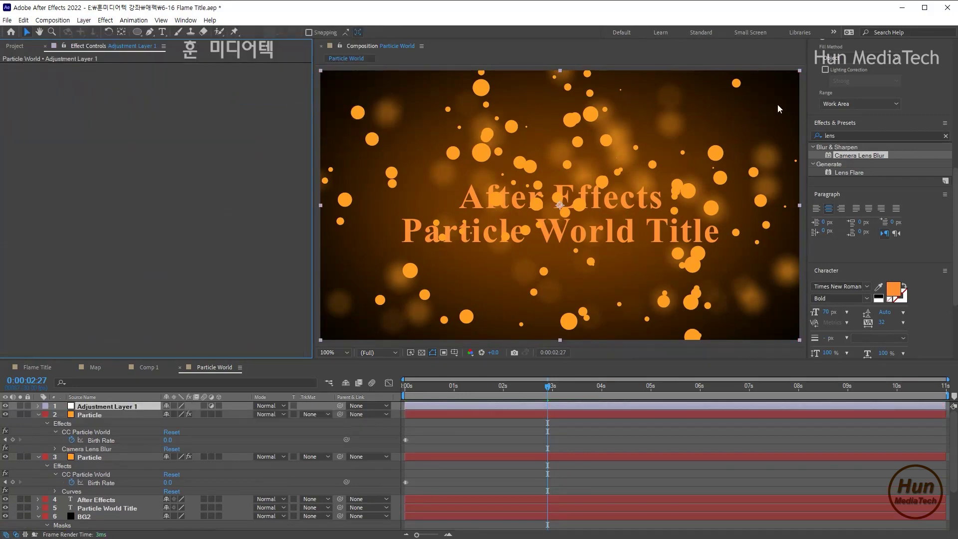
Step: Search for glow and apply the Stylize Glow effect to the adjustment layer
{"action": "left_click", "coordinate": [842, 135]}
{"action": "type", "text": "g"}
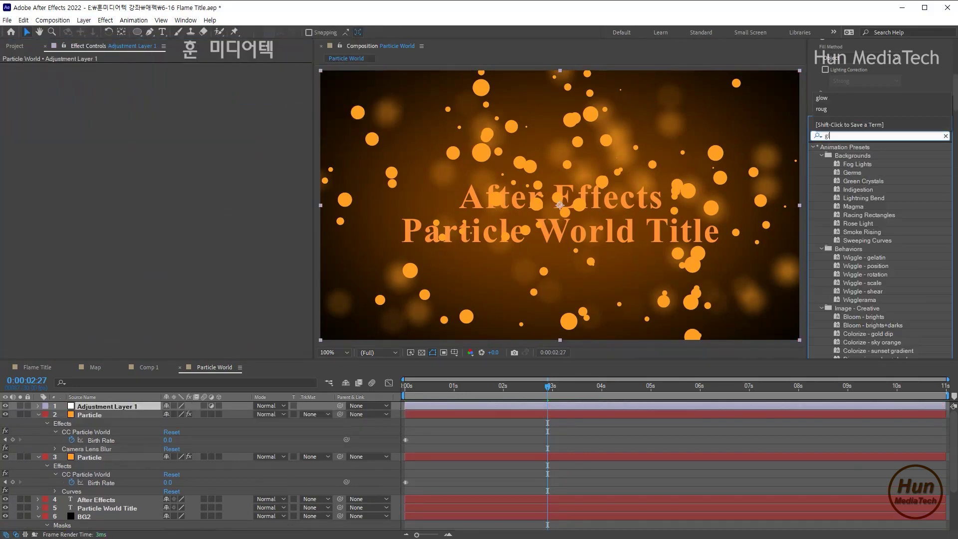
{"action": "type", "text": "low"}
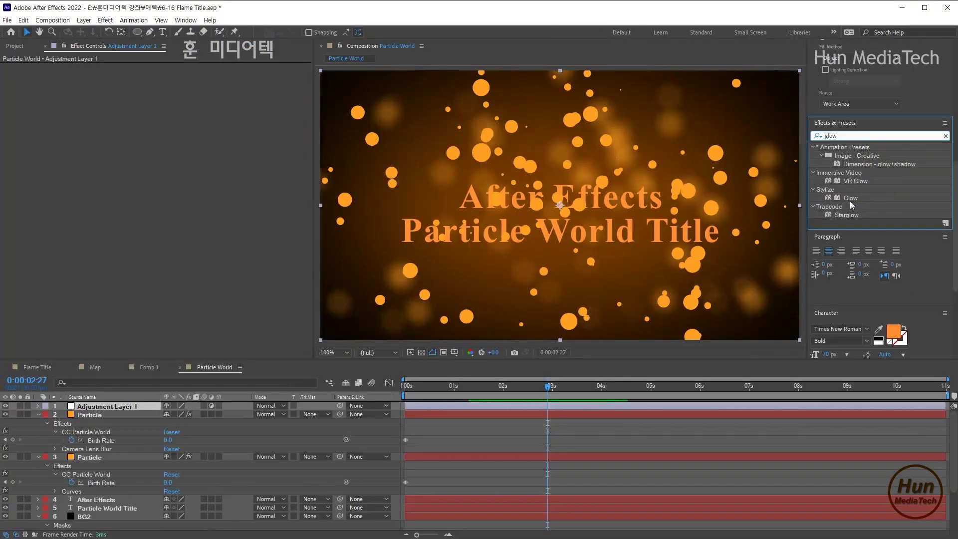
{"action": "left_click_drag", "start_coordinate": [842, 232], "coordinate": [820, 230]}
{"action": "left_click_drag", "start_coordinate": [836, 197], "coordinate": [136, 408]}
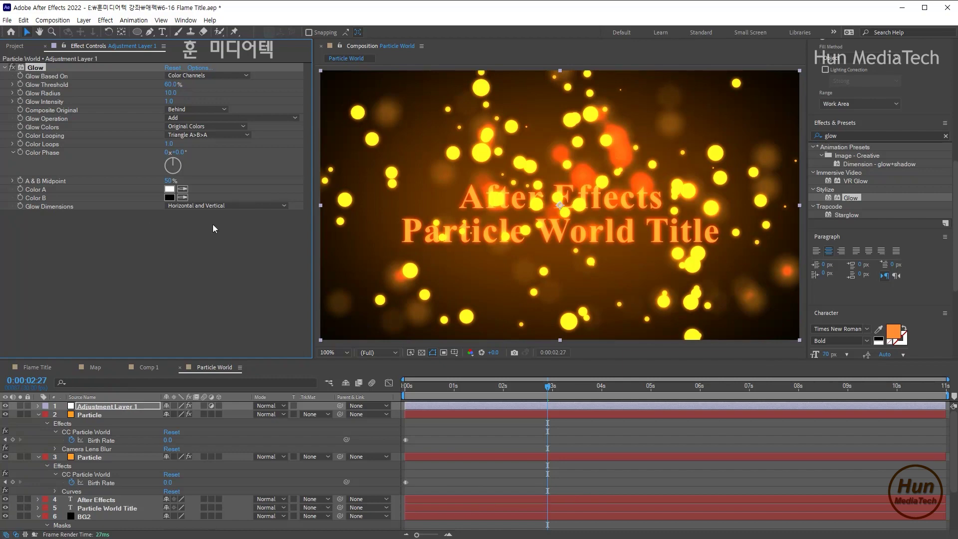
Step: Set the adjustment layer's Glow Intensity to 0.6
{"action": "left_click", "coordinate": [14, 103]}
{"action": "left_click", "coordinate": [169, 102]}
{"action": "type", "text": "0"}
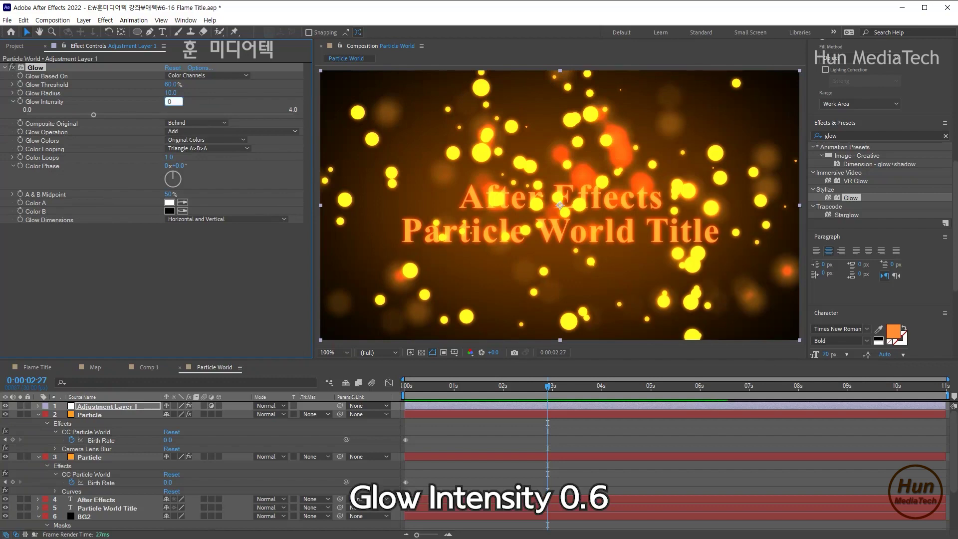
{"action": "type", "text": ".6"}
{"action": "key", "text": "Return"}
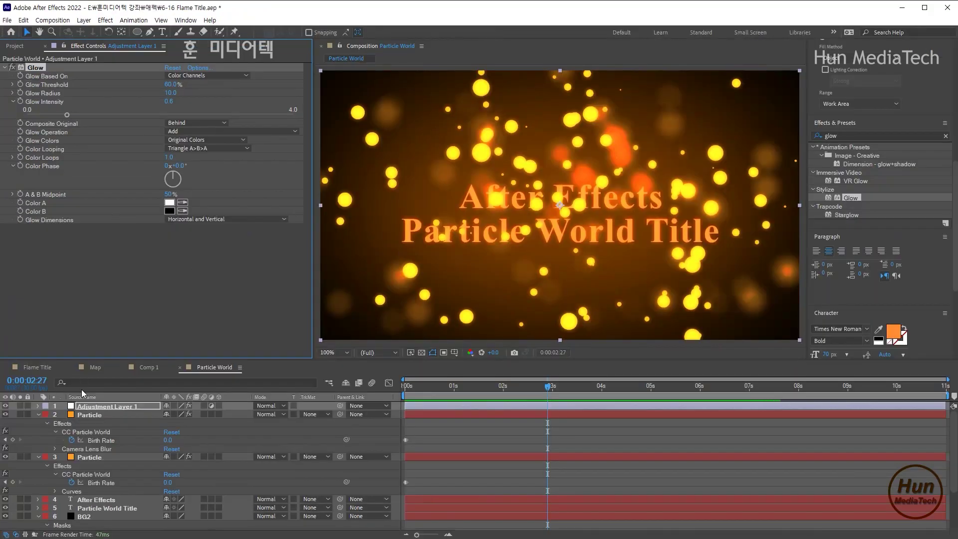
Step: Rename the adjustment layer as Glow
{"action": "left_click", "coordinate": [101, 408]}
{"action": "key", "text": "Return"}
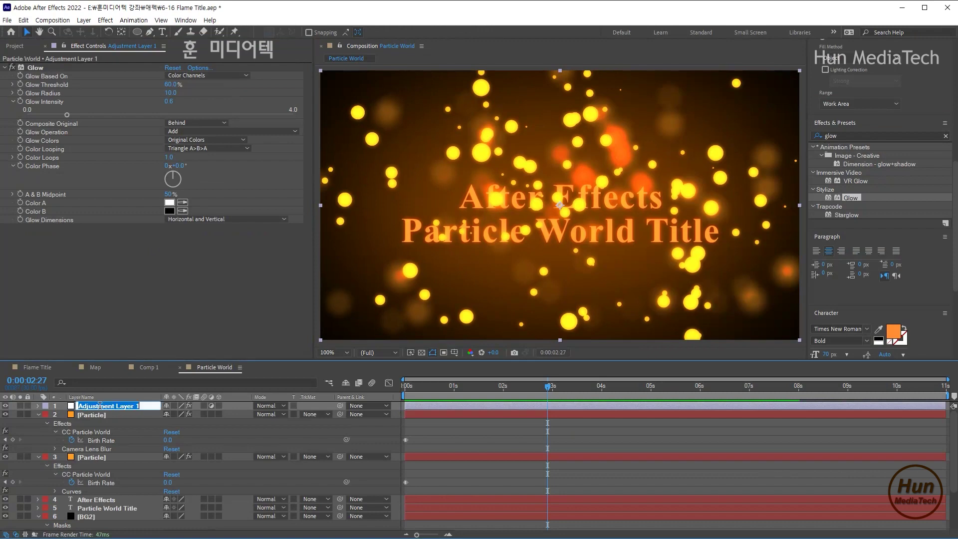
{"action": "type", "text": "Glow"}
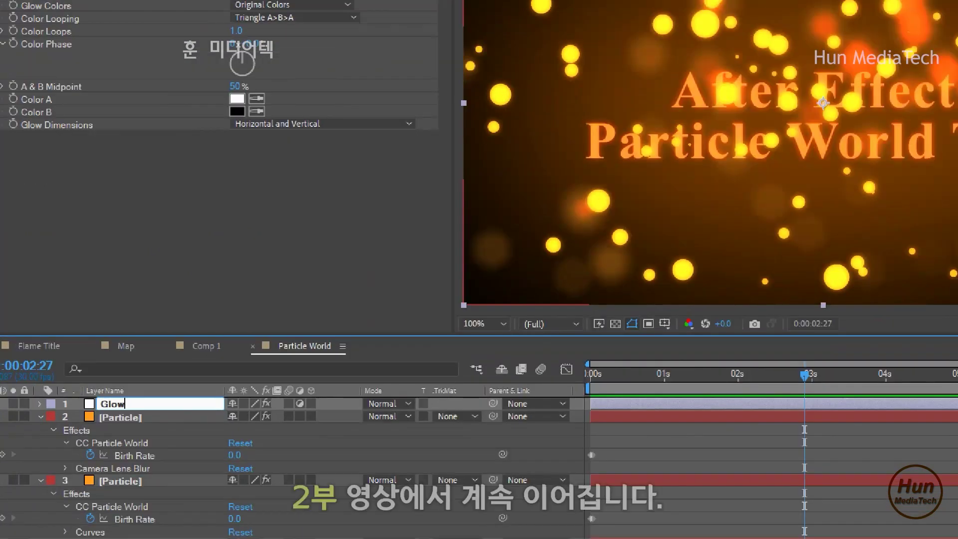
{"action": "key", "text": "Return"}
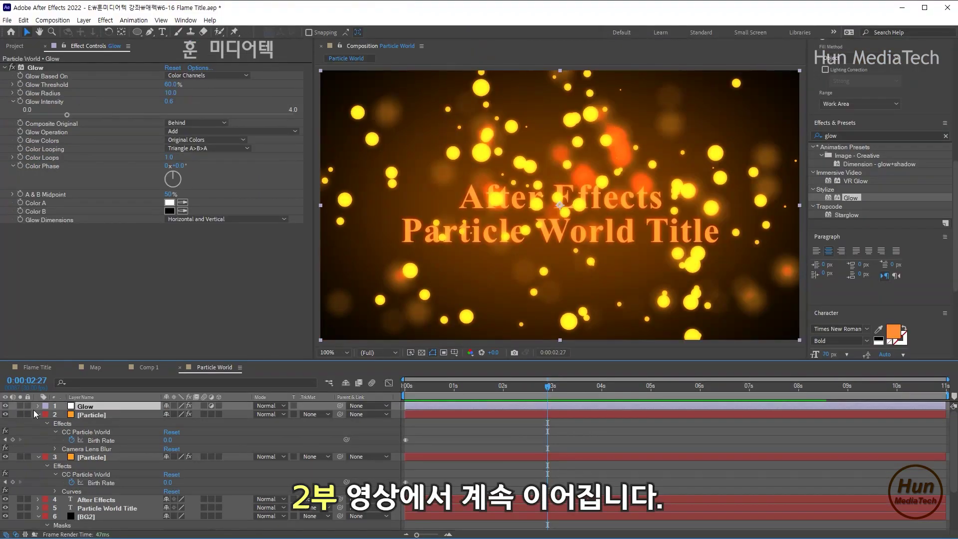